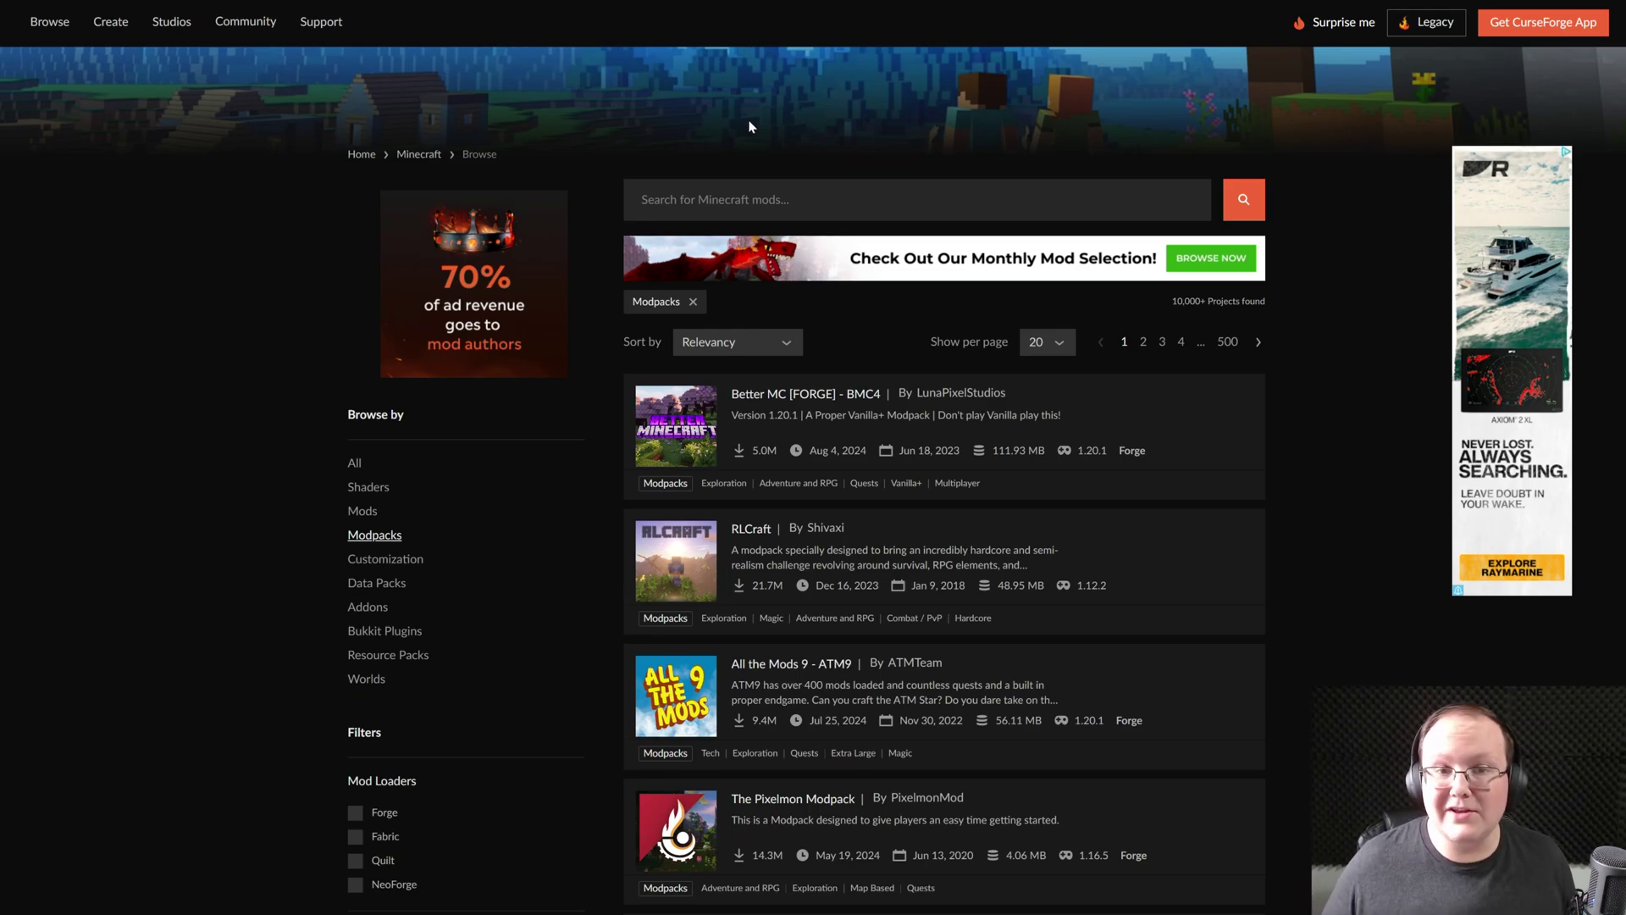
{"action": "scroll", "coordinate": [972, 447], "scroll_direction": "down", "scroll_amount": 6}
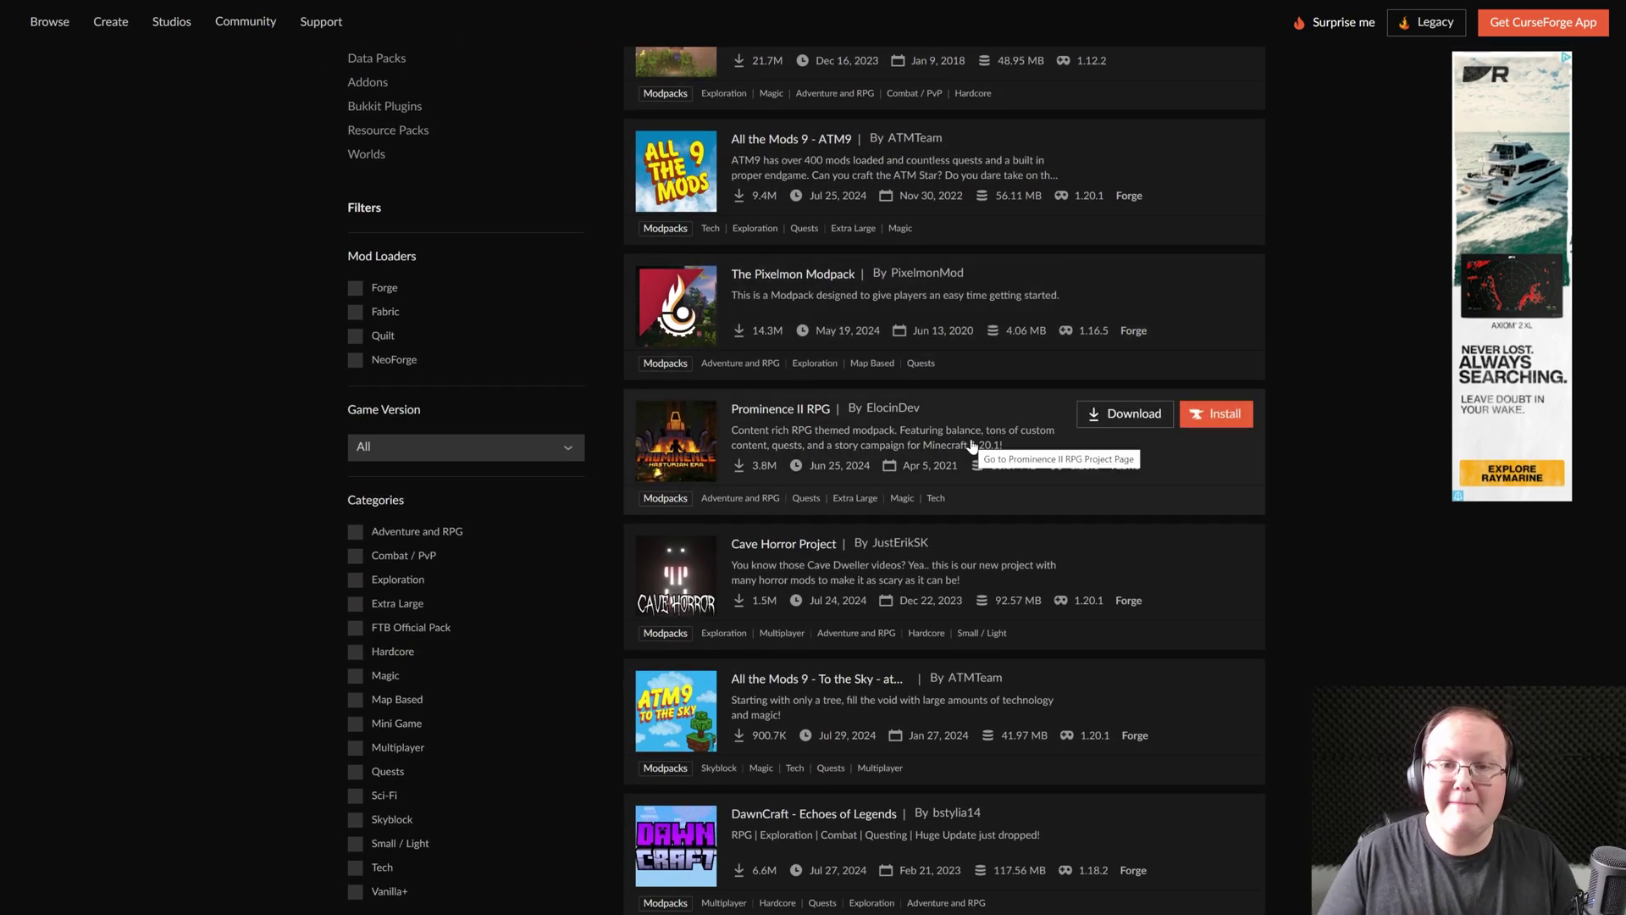
{"action": "scroll", "coordinate": [972, 446], "scroll_direction": "up", "scroll_amount": 6}
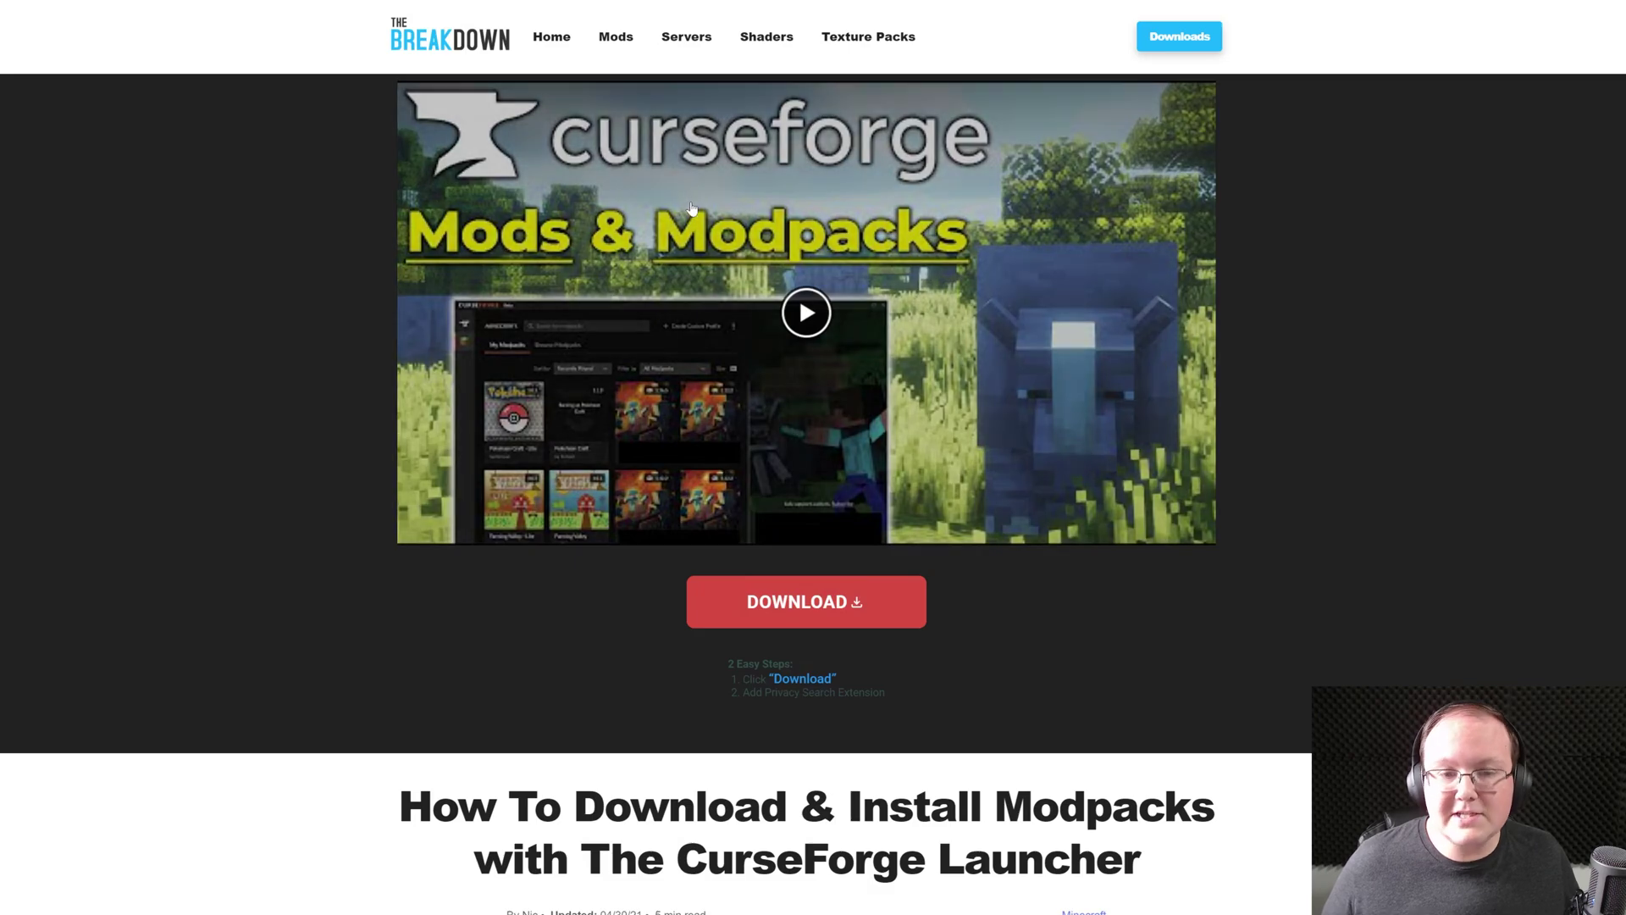
- Open the CurseForge download page from the modpack guide and save the standalone Windows installer to Downloads
{"action": "scroll", "coordinate": [1198, 295], "scroll_direction": "down", "scroll_amount": 9}
{"action": "scroll", "coordinate": [1306, 326], "scroll_direction": "up", "scroll_amount": 4}
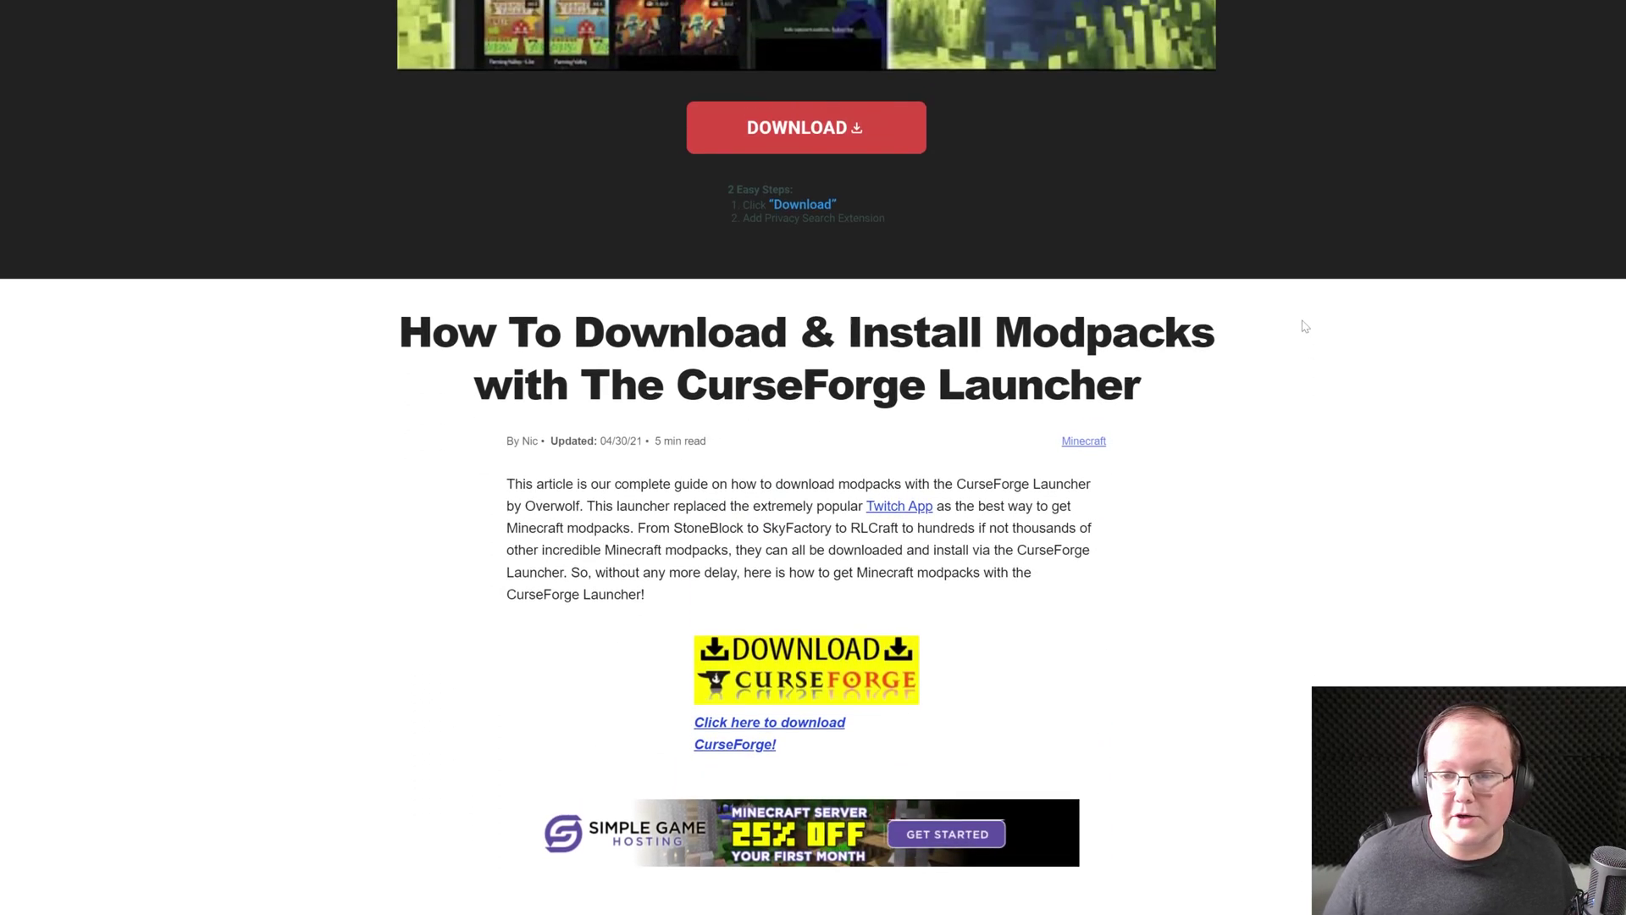
{"action": "scroll", "coordinate": [1305, 326], "scroll_direction": "up", "scroll_amount": 5}
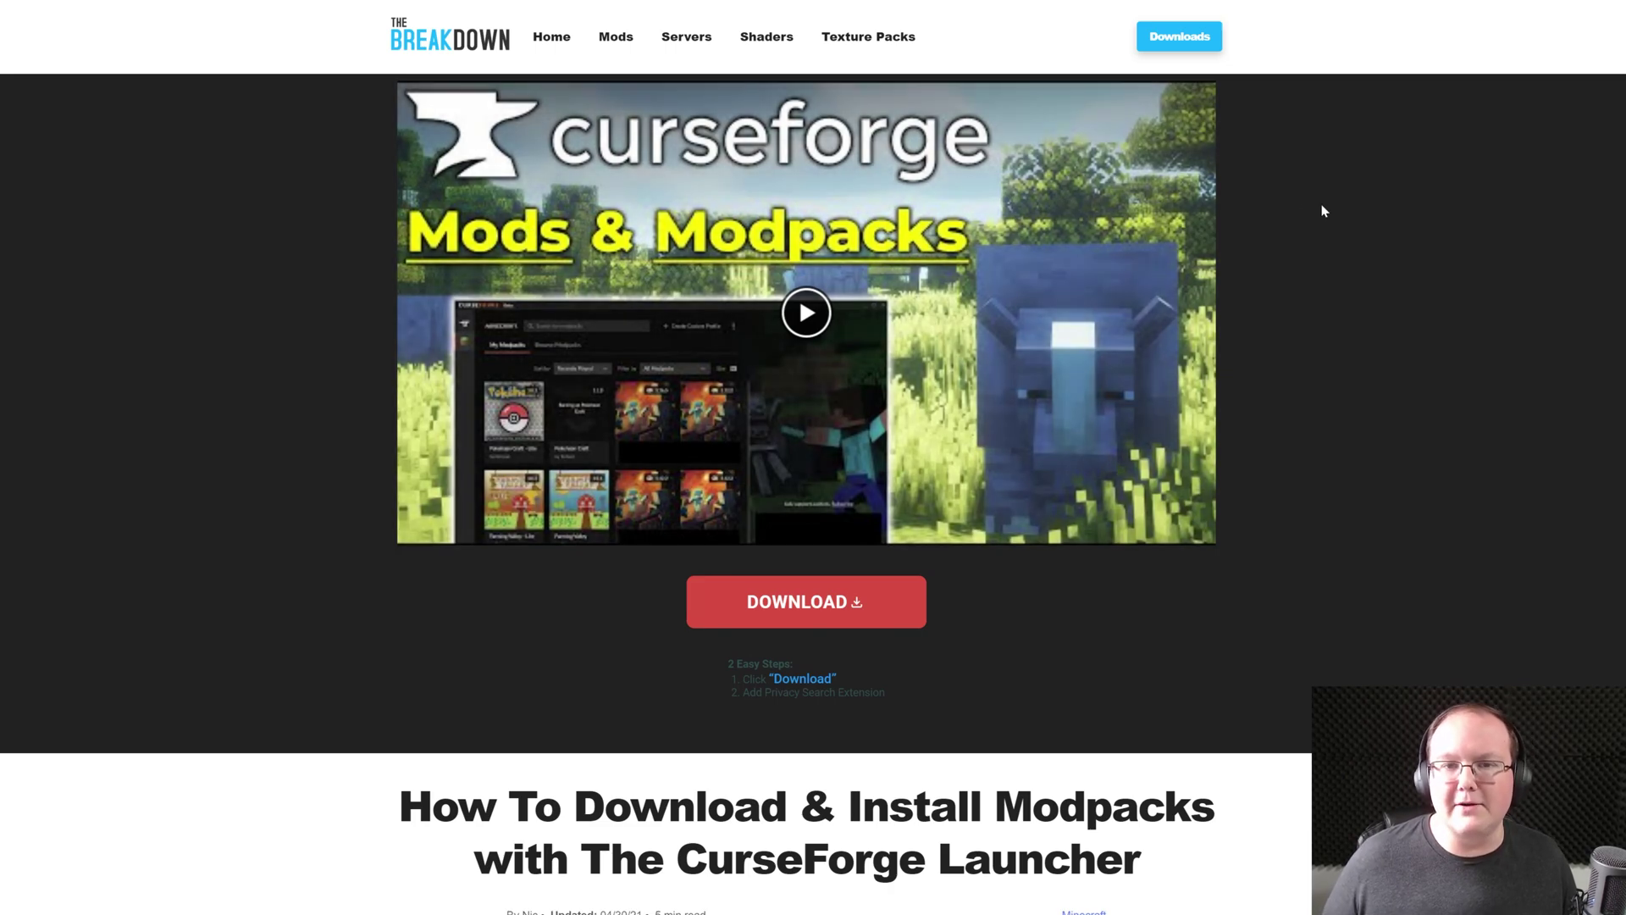
{"action": "scroll", "coordinate": [1324, 211], "scroll_direction": "down", "scroll_amount": 8}
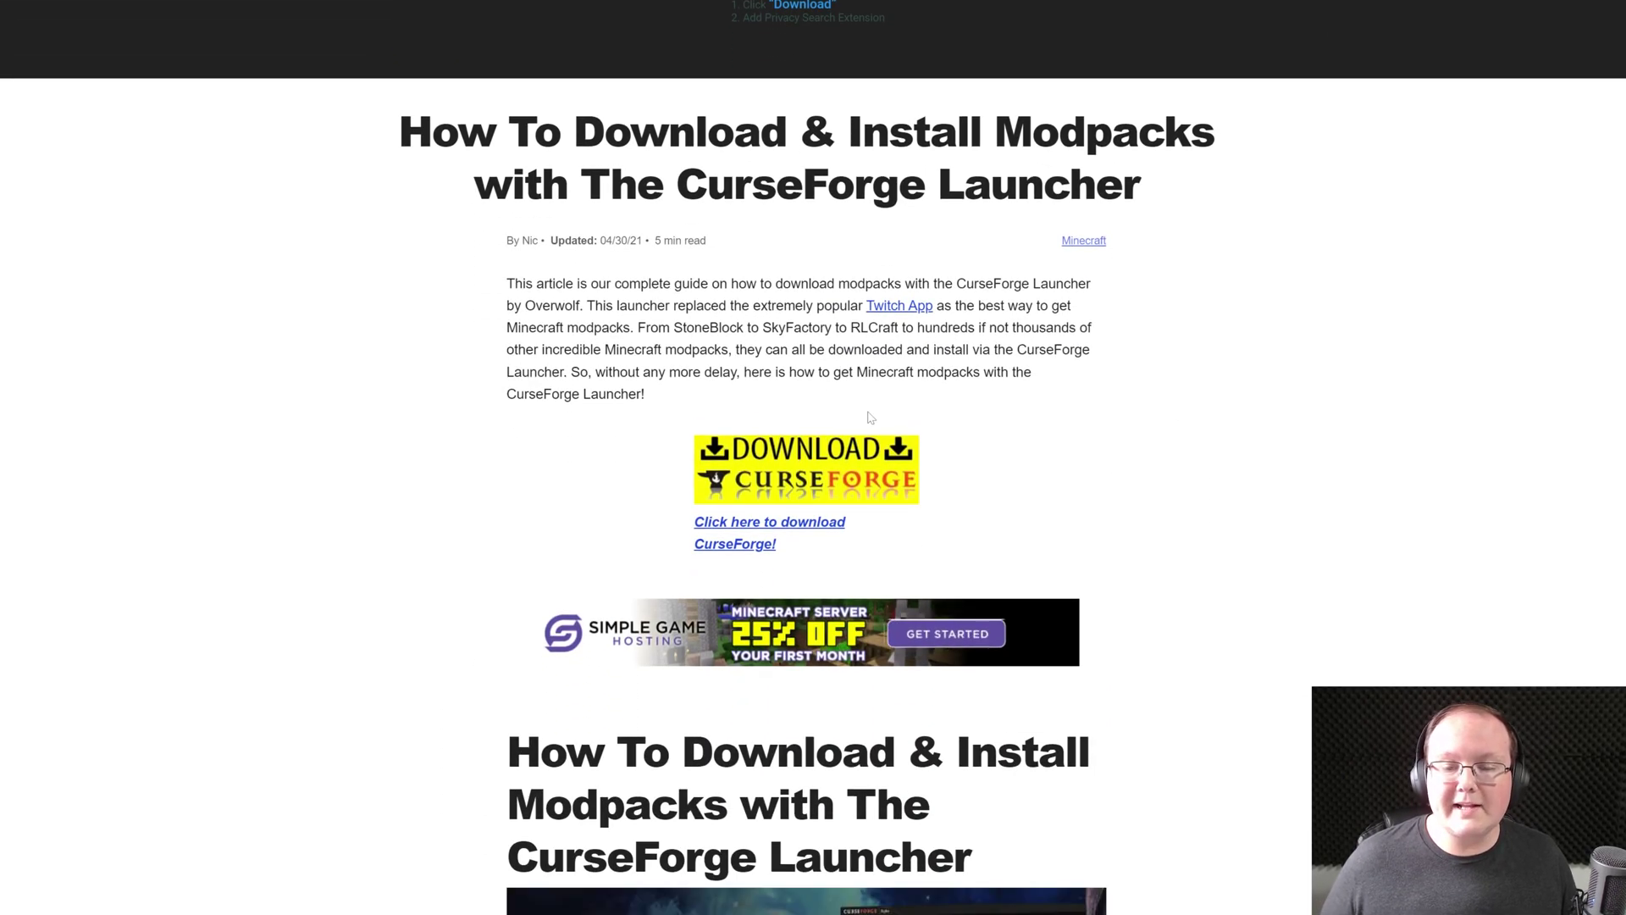
{"action": "left_click", "coordinate": [783, 463]}
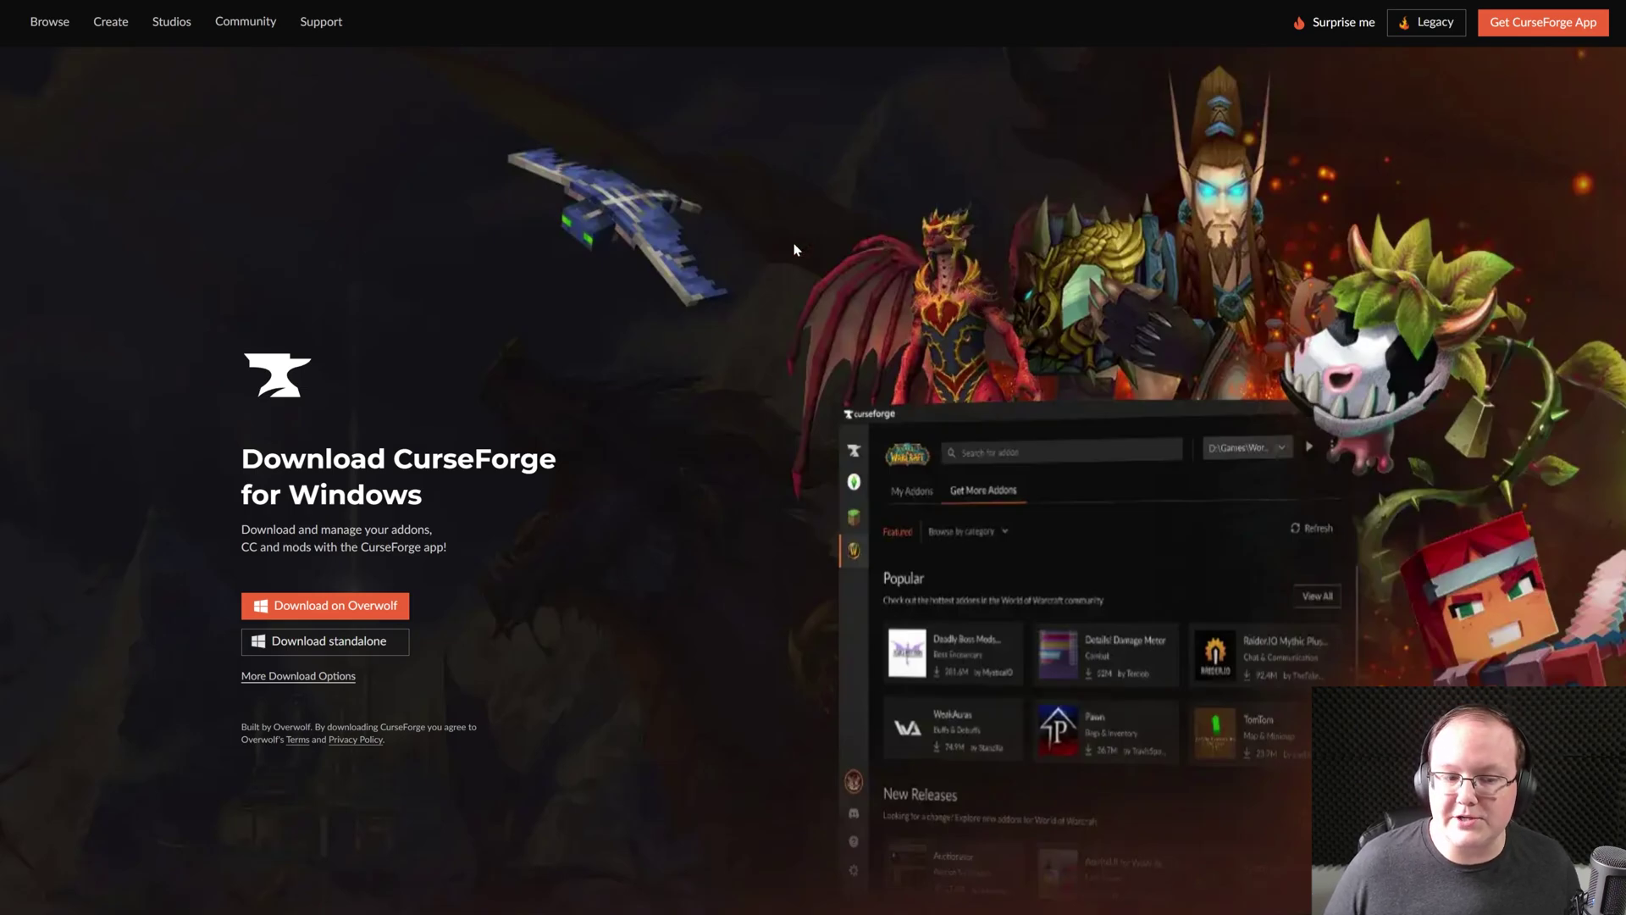
{"action": "scroll", "coordinate": [763, 241], "scroll_direction": "down", "scroll_amount": 4}
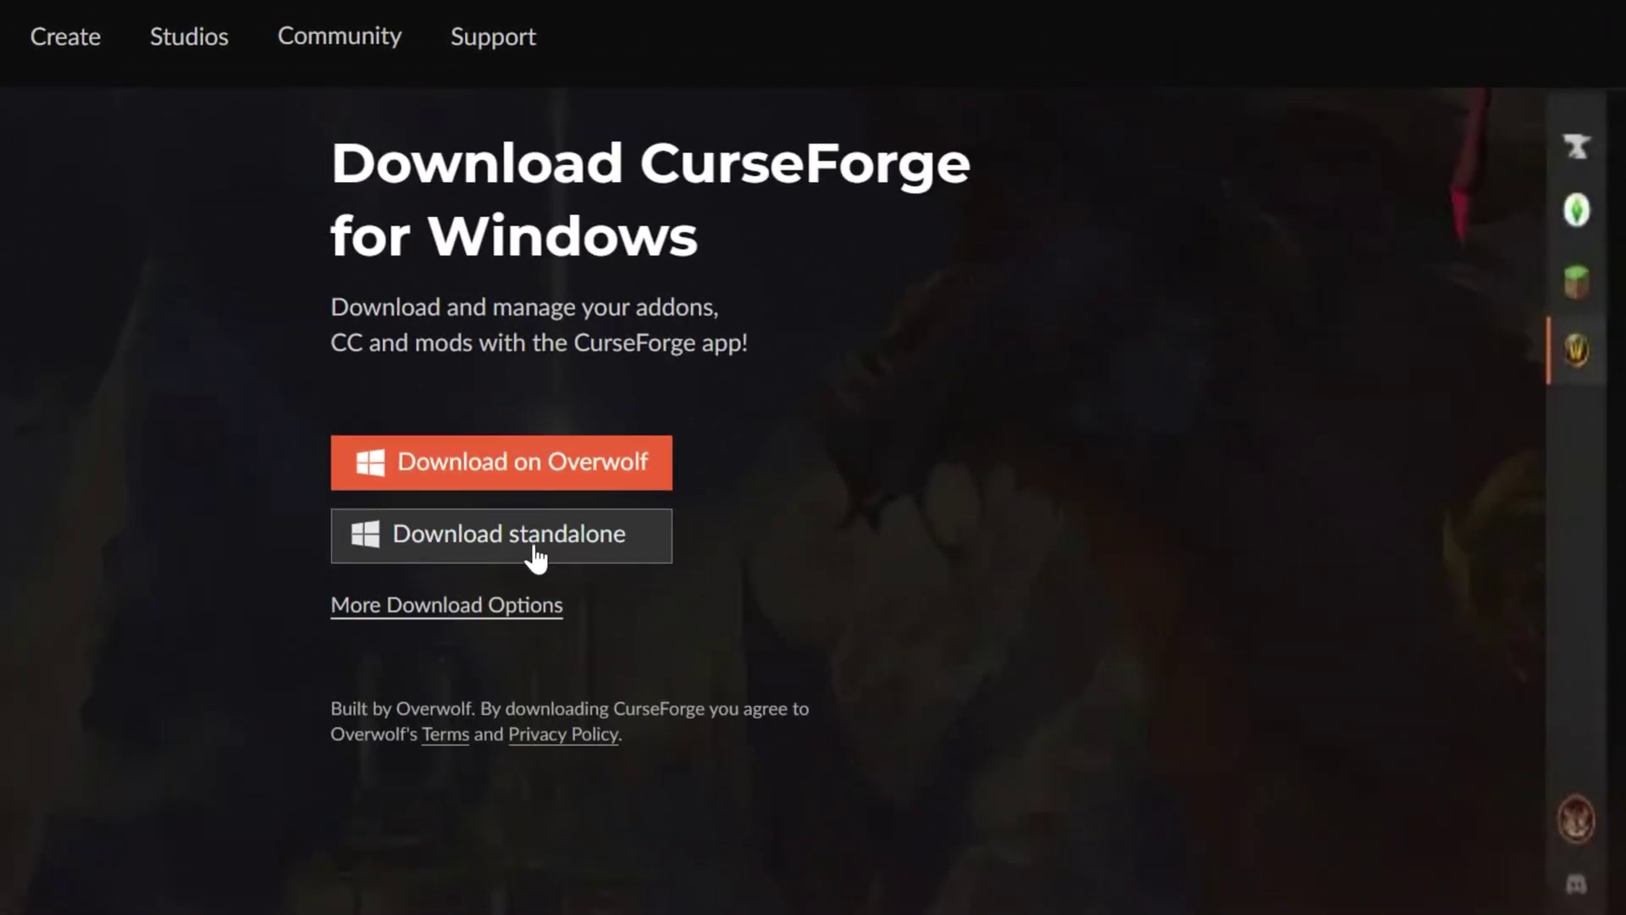
{"action": "left_click", "coordinate": [564, 546]}
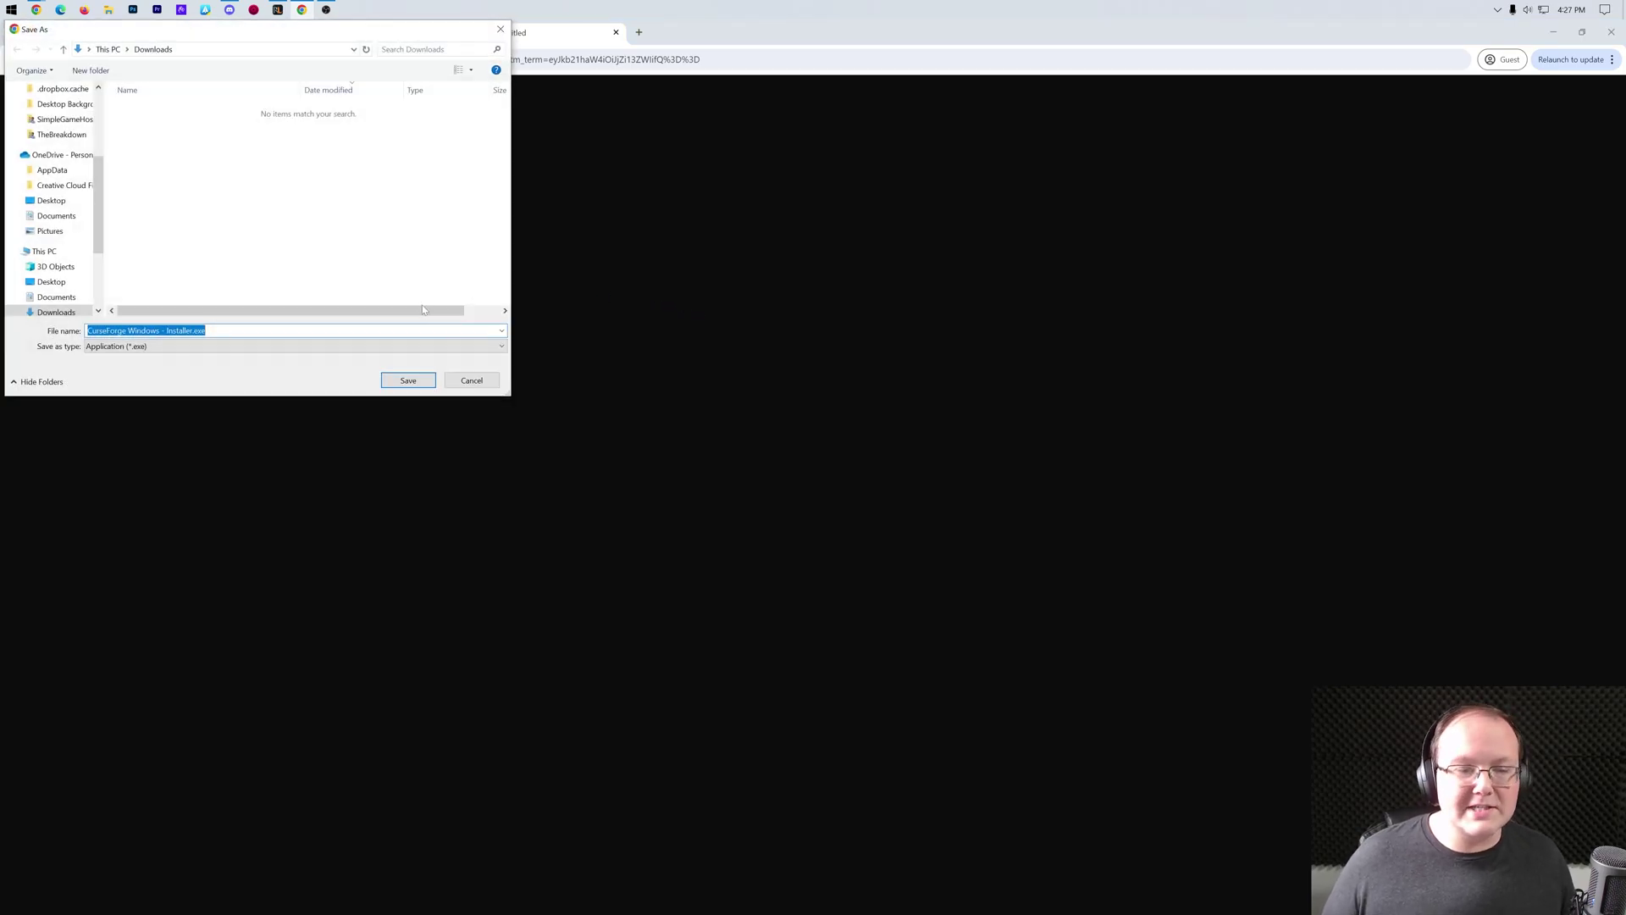
{"action": "left_click", "coordinate": [412, 381]}
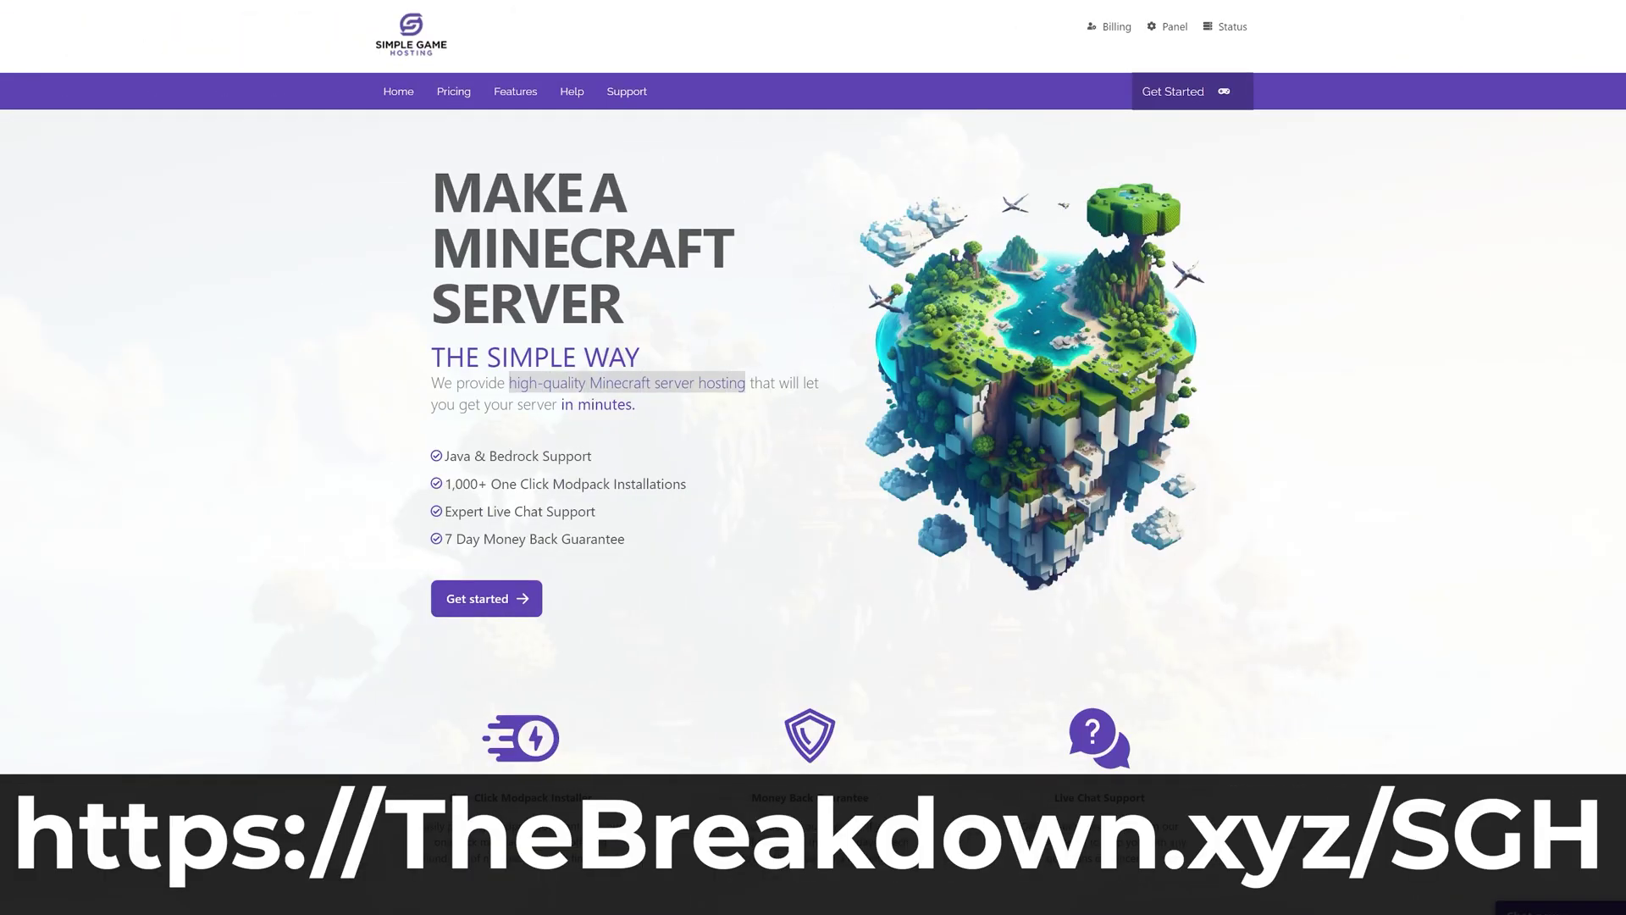
- Search the CurseForge modpacks in the game server panel for Pixelmon
{"action": "scroll", "coordinate": [562, 522], "scroll_direction": "down", "scroll_amount": 4}
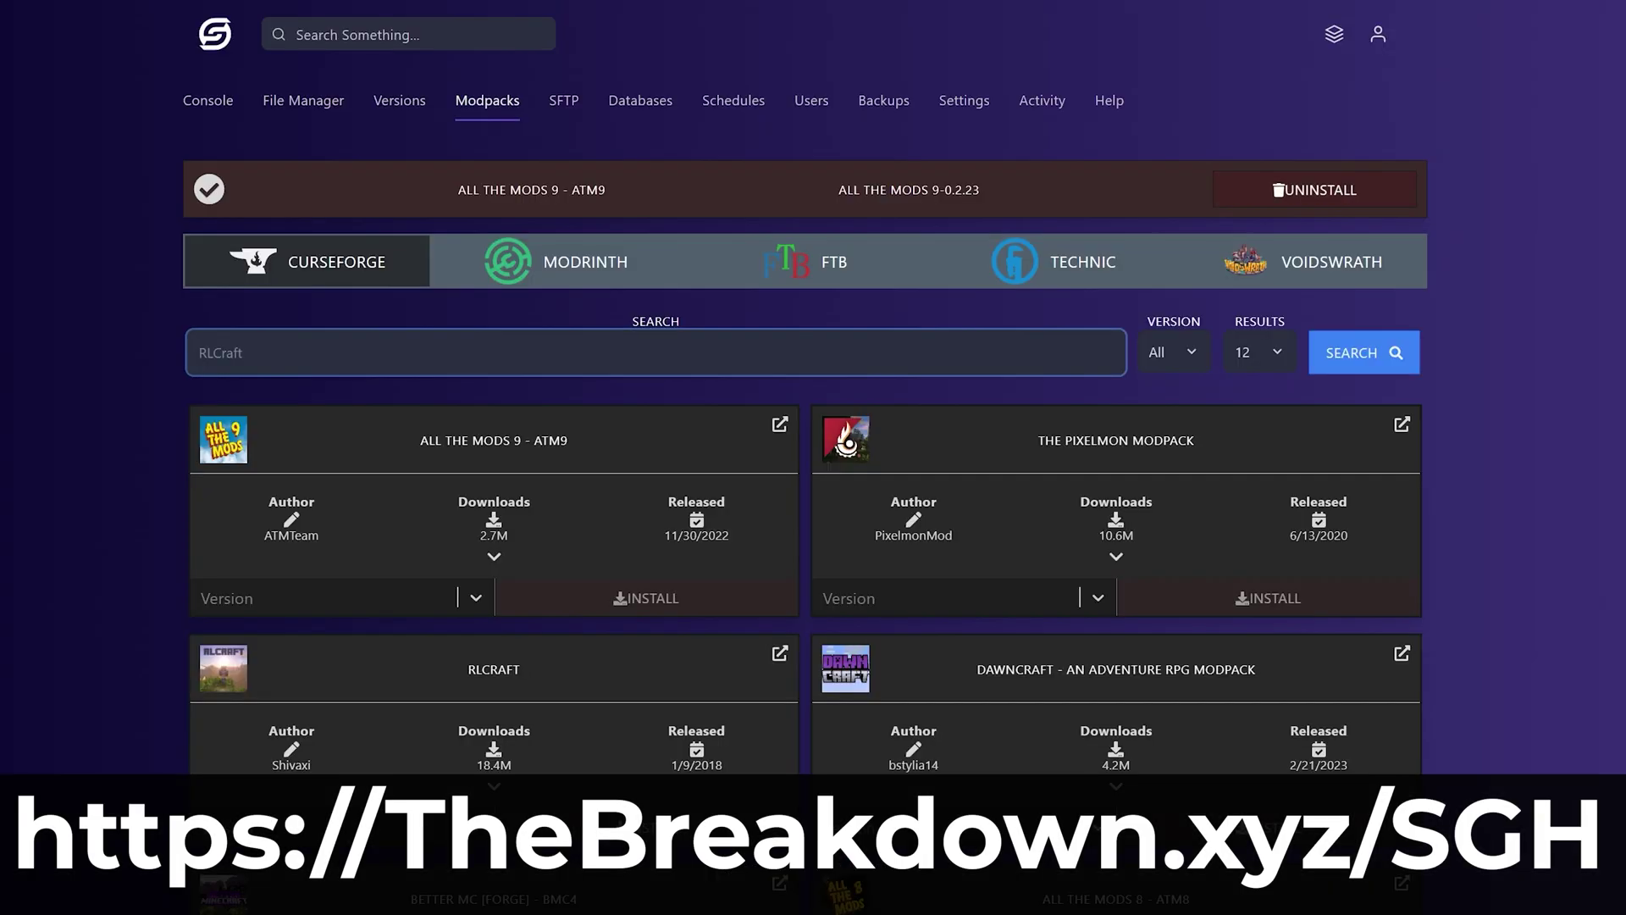
{"action": "type", "text": "Pixelmon"}
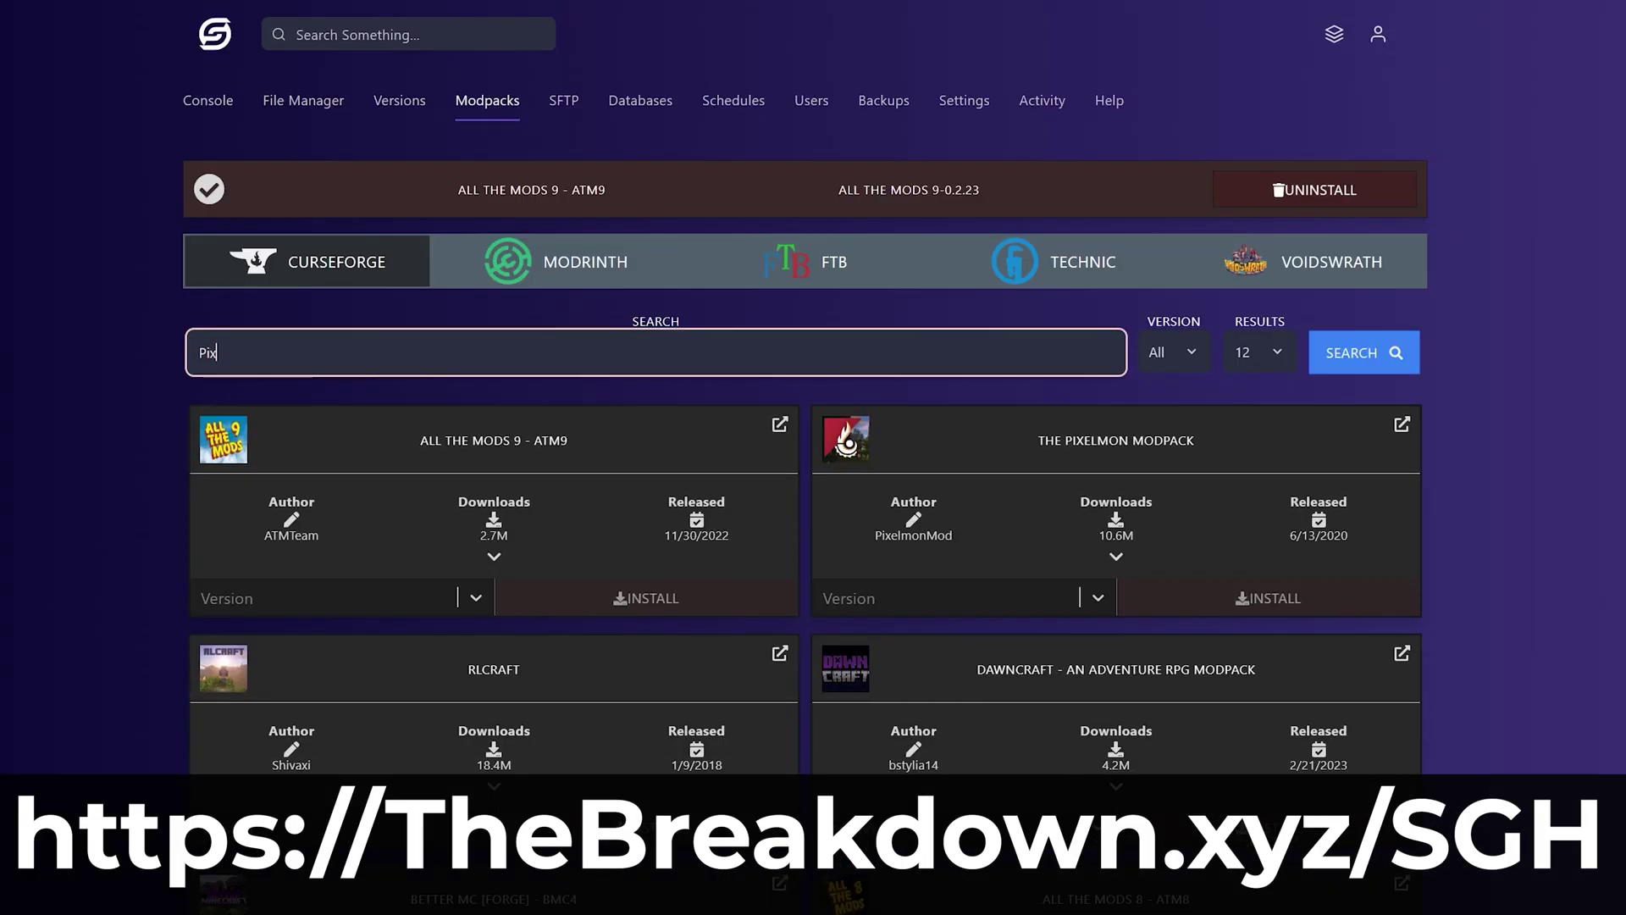
{"action": "key", "text": "Return"}
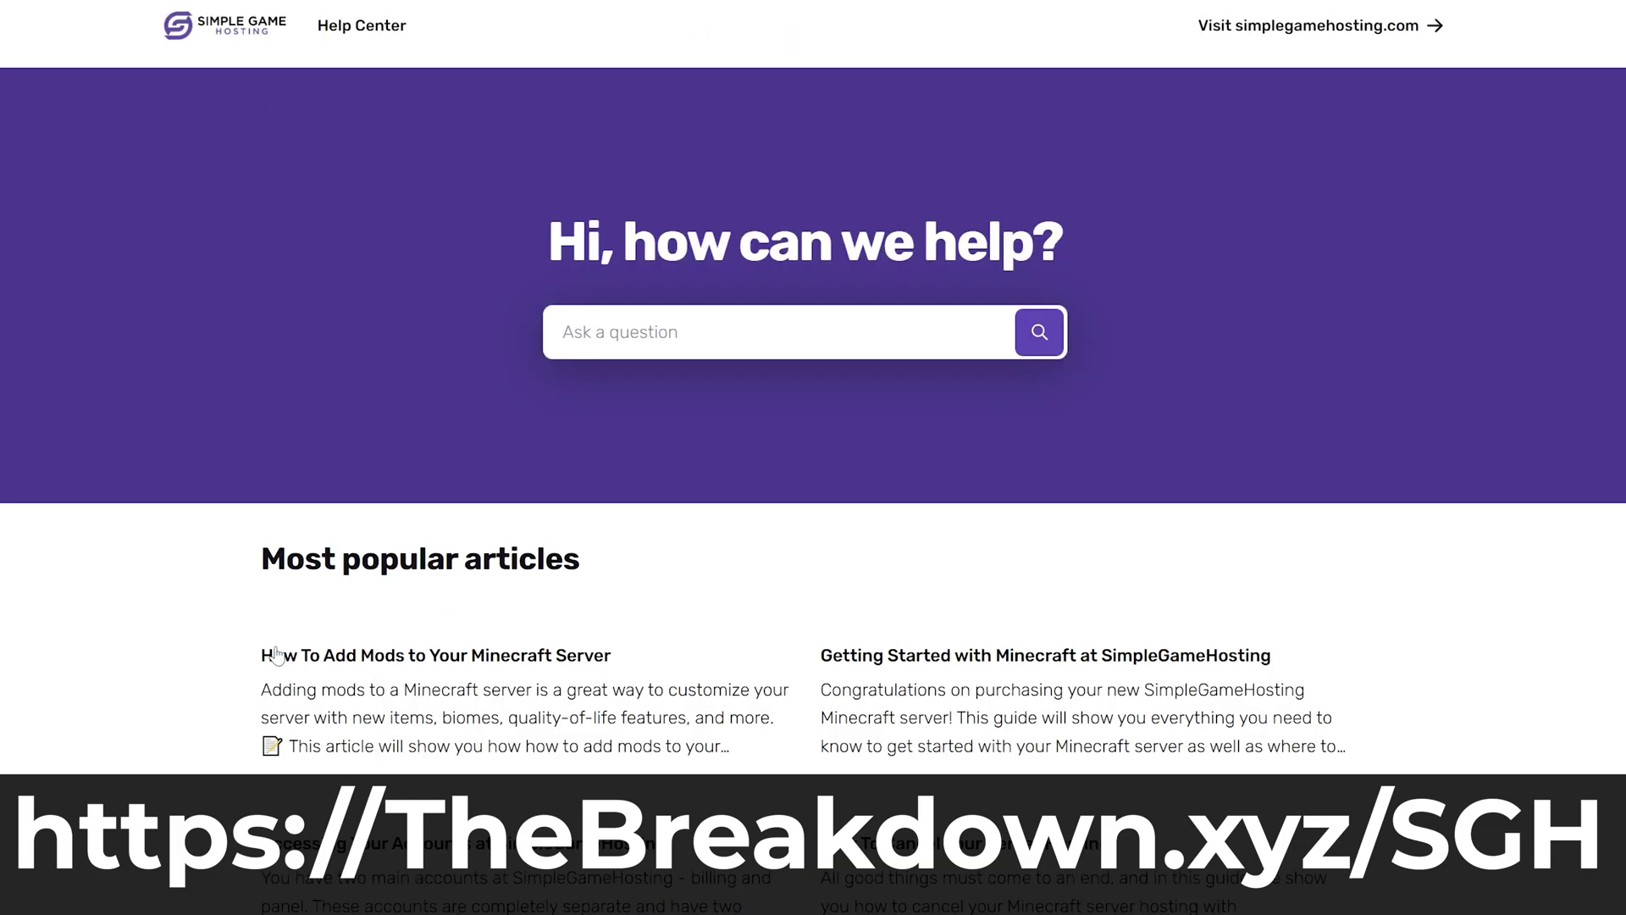
- Open the help article on adding mods to a Minecraft server and read through it
{"action": "left_click", "coordinate": [270, 650]}
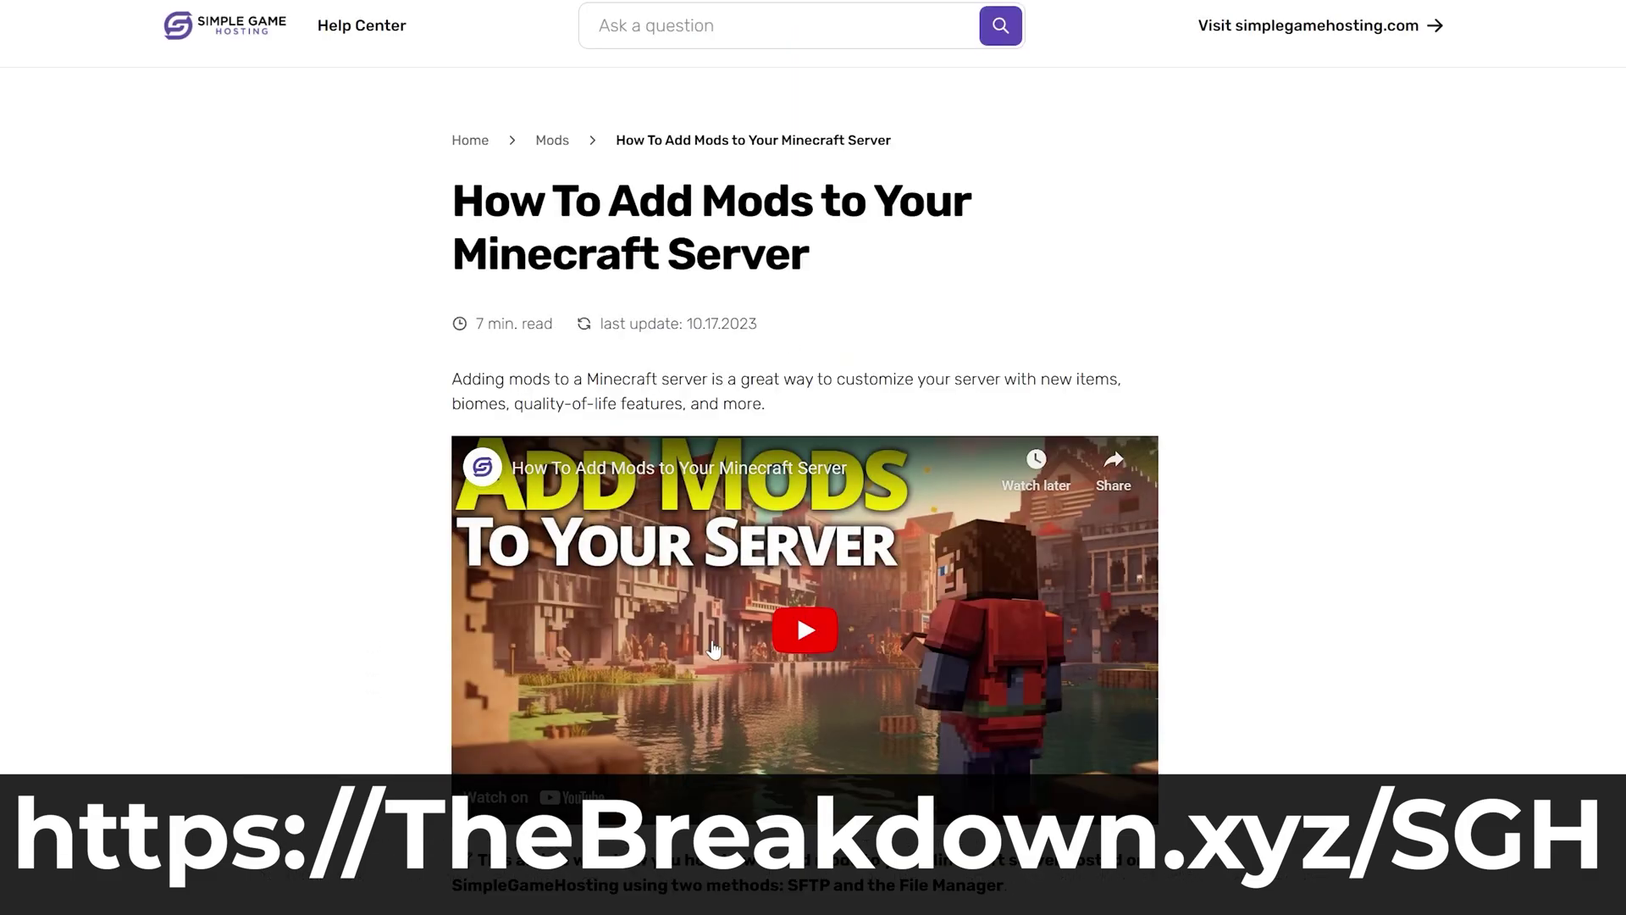
{"action": "scroll", "coordinate": [714, 649], "scroll_direction": "down", "scroll_amount": 20}
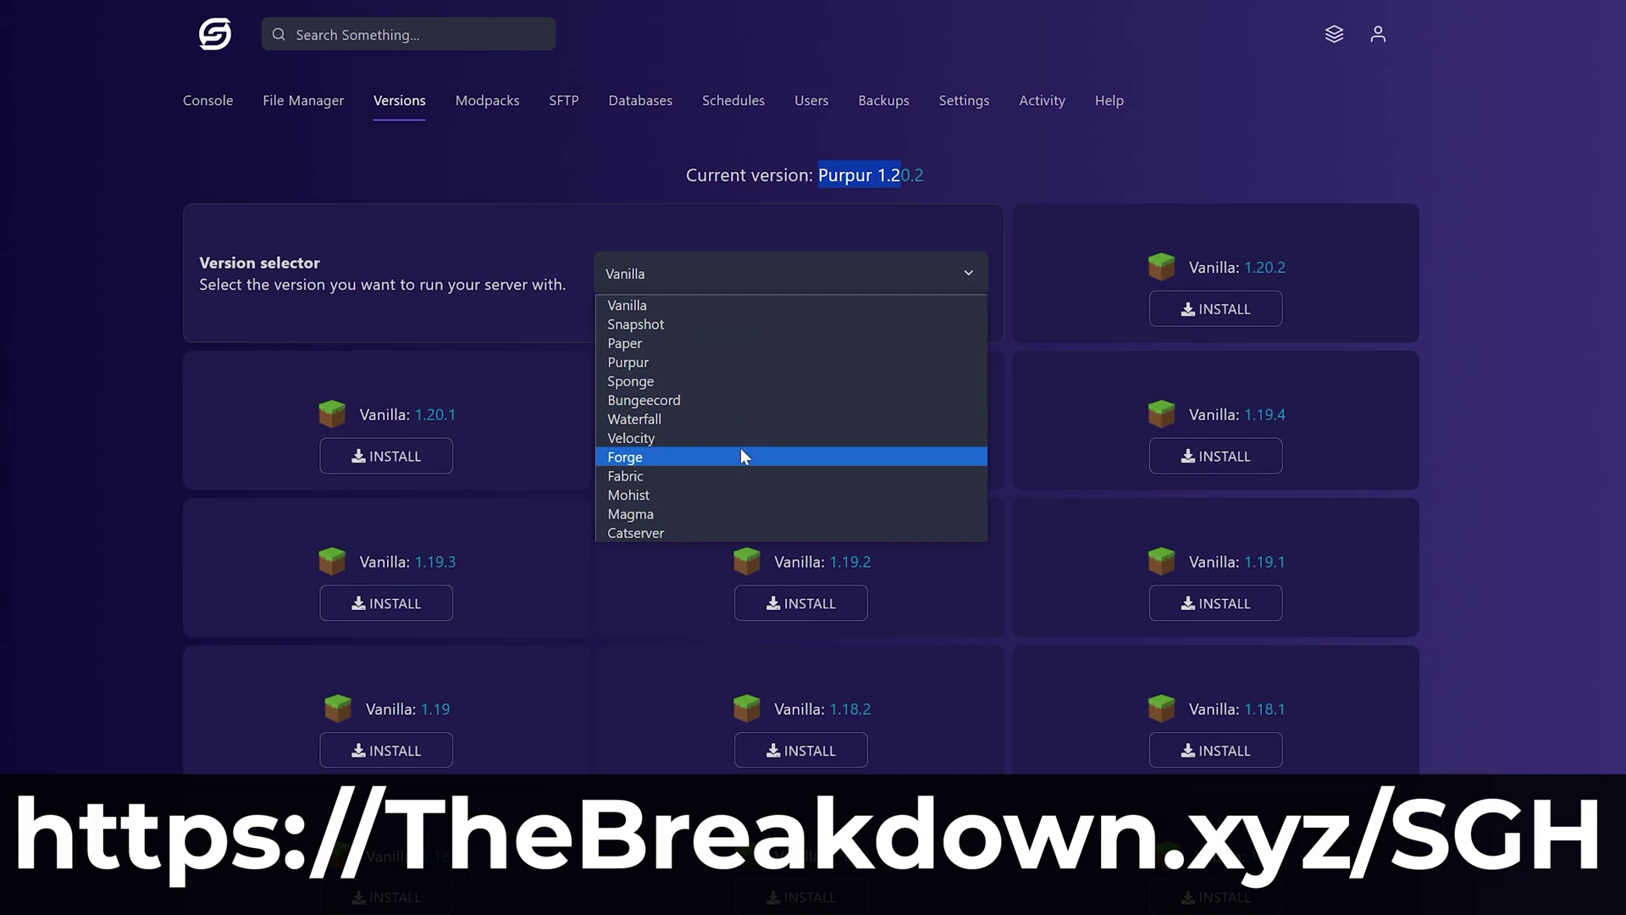
- Choose Forge in the server panel's version selector and look through the hosting provider's features page
{"action": "left_click", "coordinate": [741, 448]}
{"action": "left_click", "coordinate": [1186, 320]}
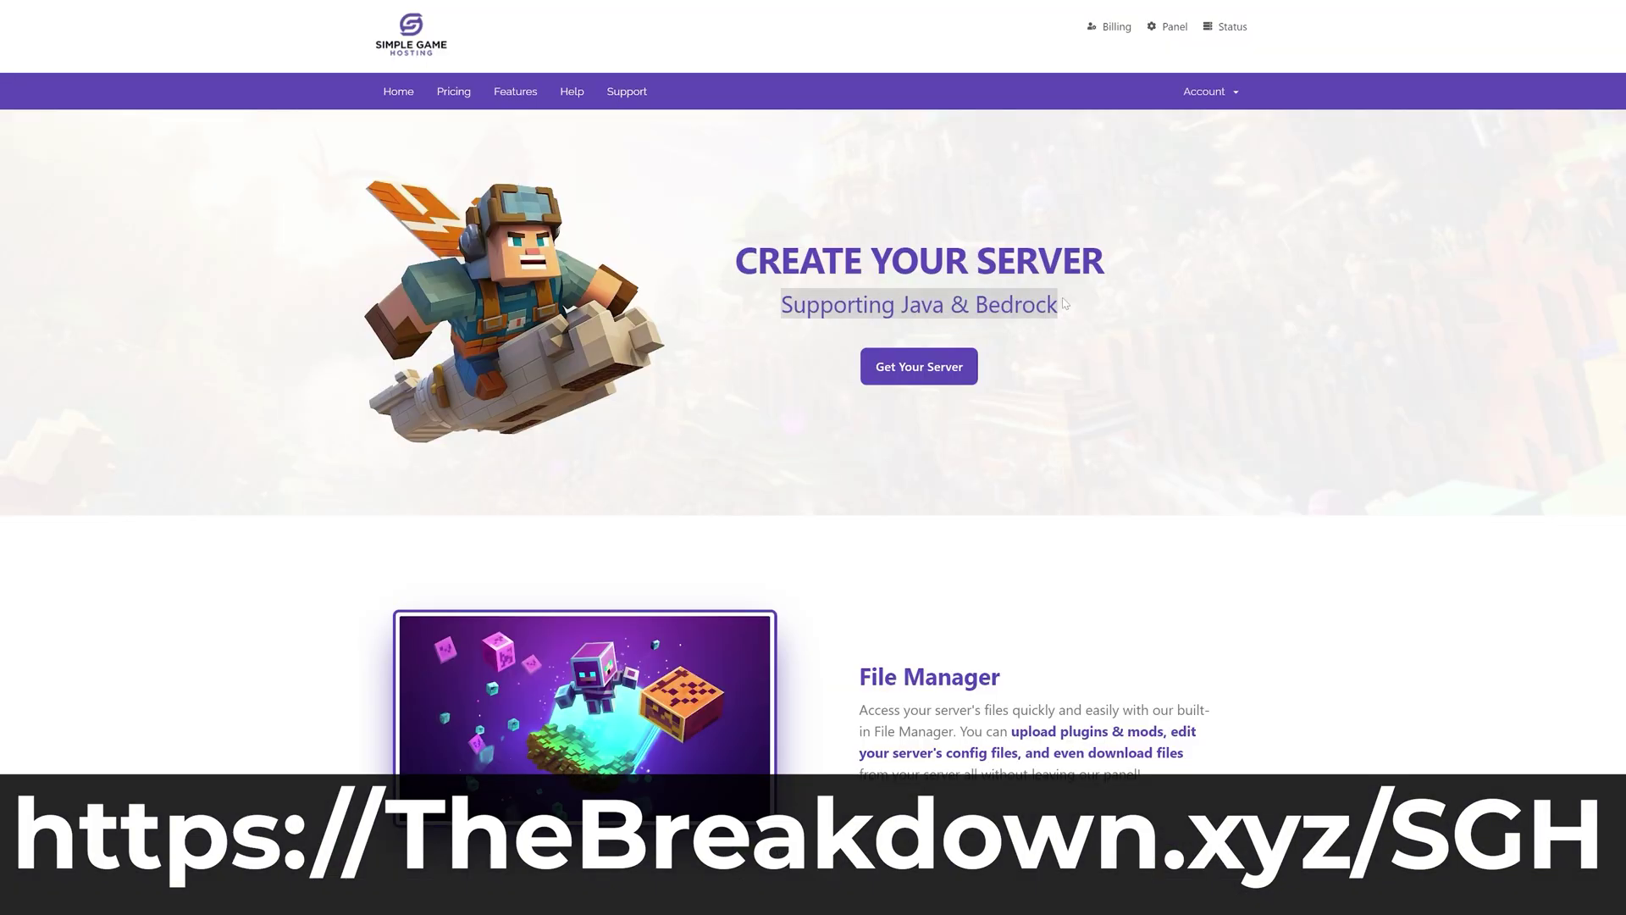
{"action": "scroll", "coordinate": [463, 215], "scroll_direction": "down", "scroll_amount": 10}
{"action": "left_click_drag", "start_coordinate": [1197, 176], "coordinate": [425, 180]}
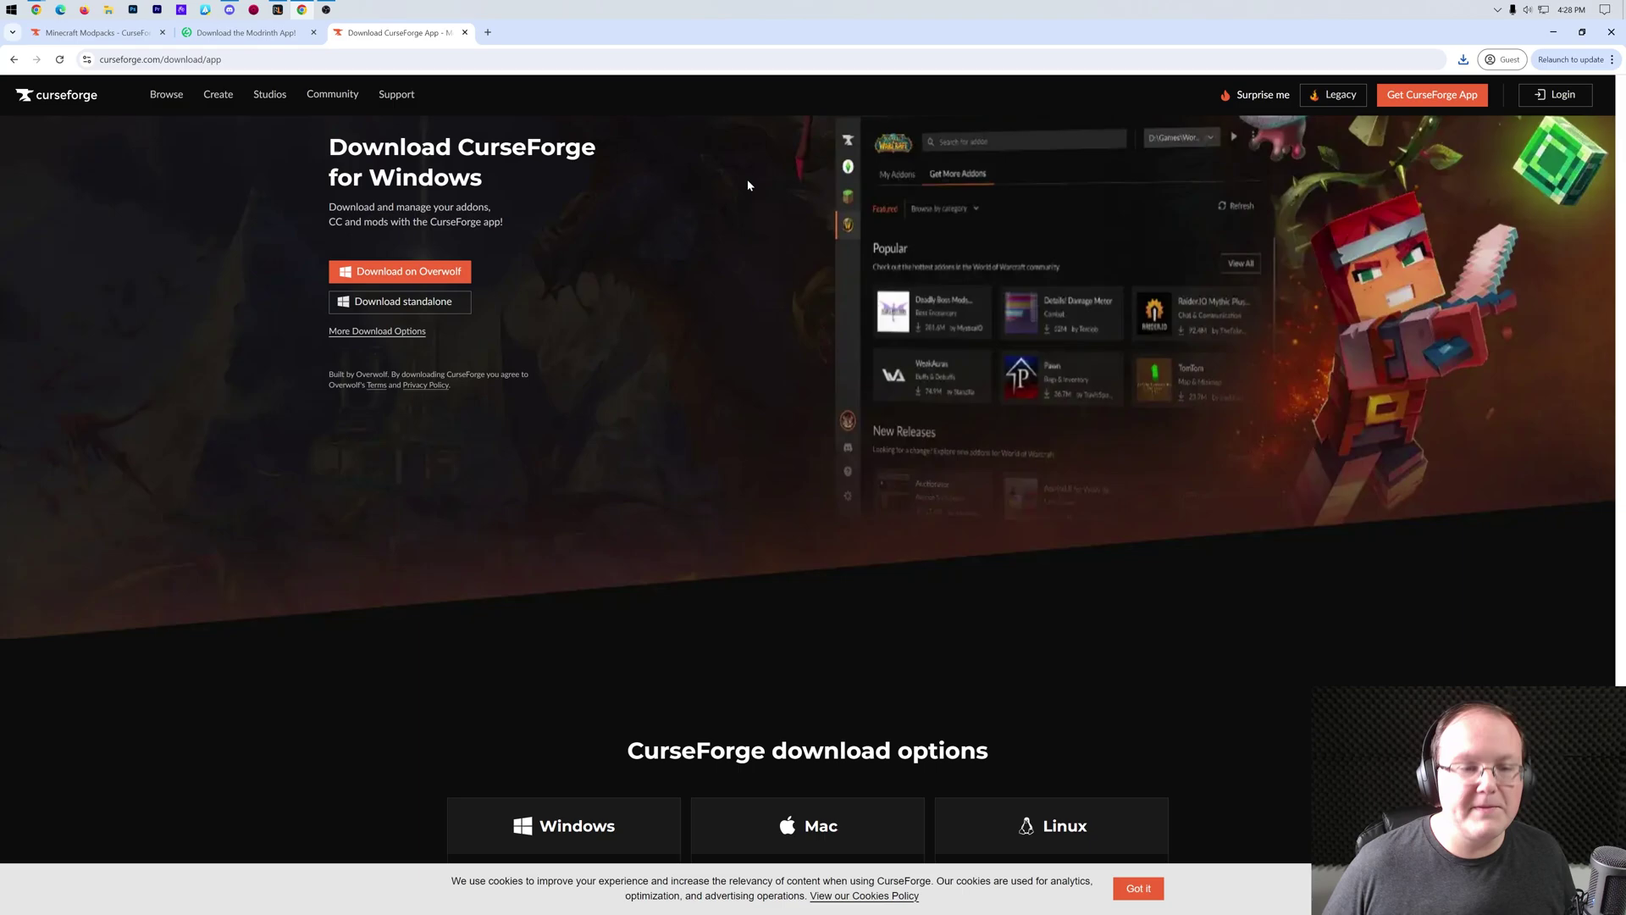
- Leave the browser, run the downloaded CurseForge Windows Installer, accept the terms of use and privacy policy, and install to the default folder
{"action": "scroll", "coordinate": [737, 178], "scroll_direction": "up", "scroll_amount": 3}
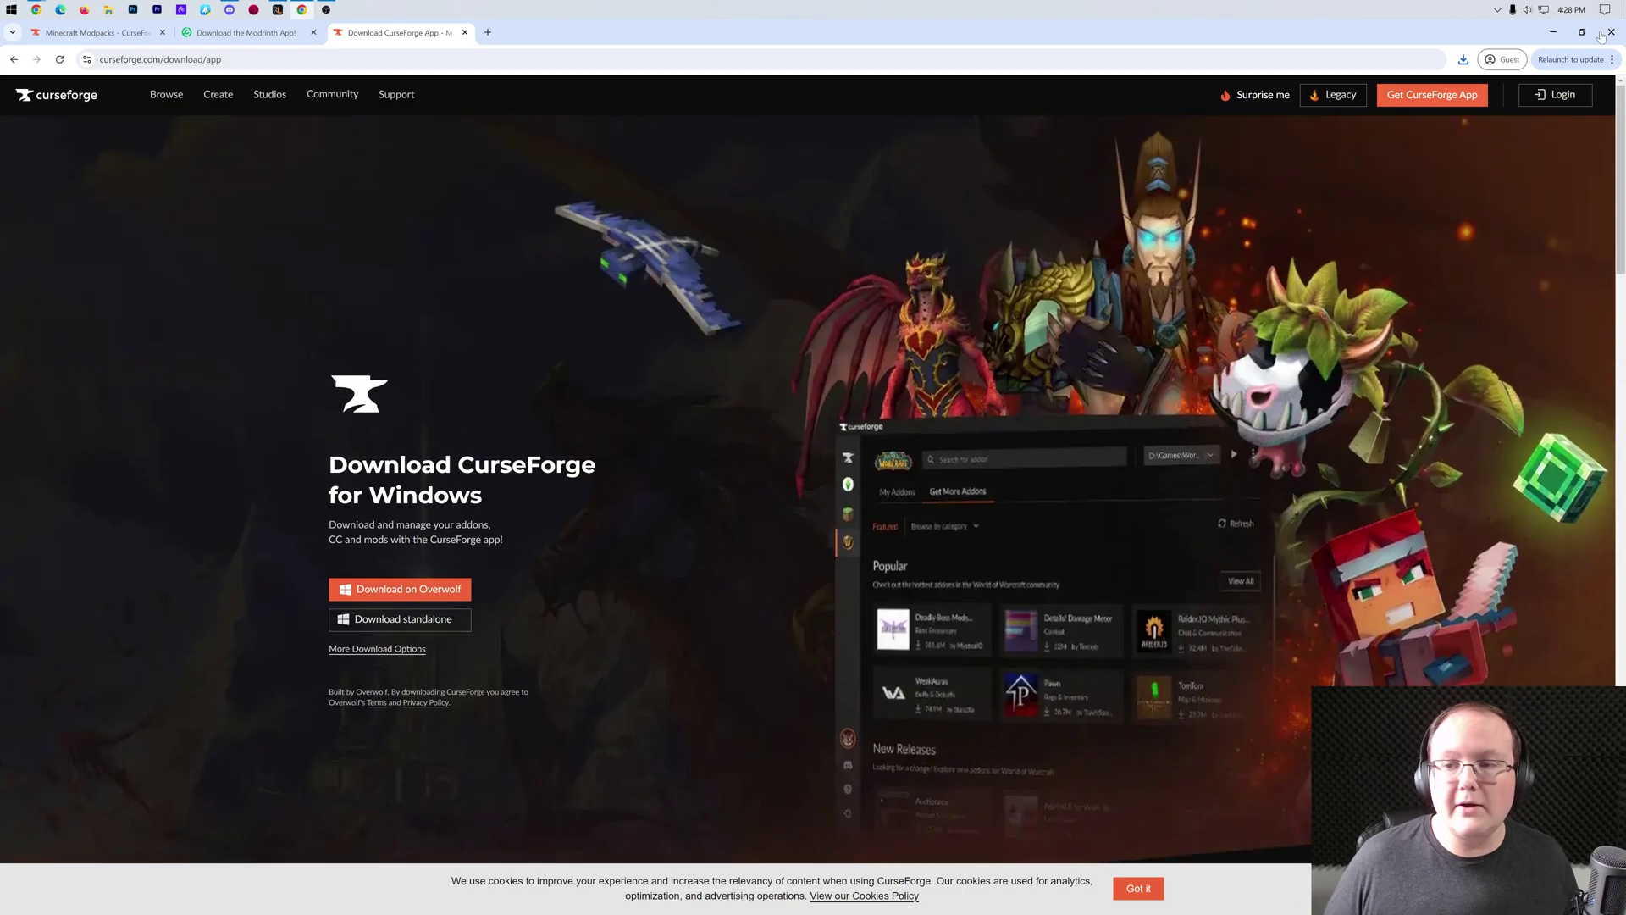
{"action": "left_click", "coordinate": [1552, 32]}
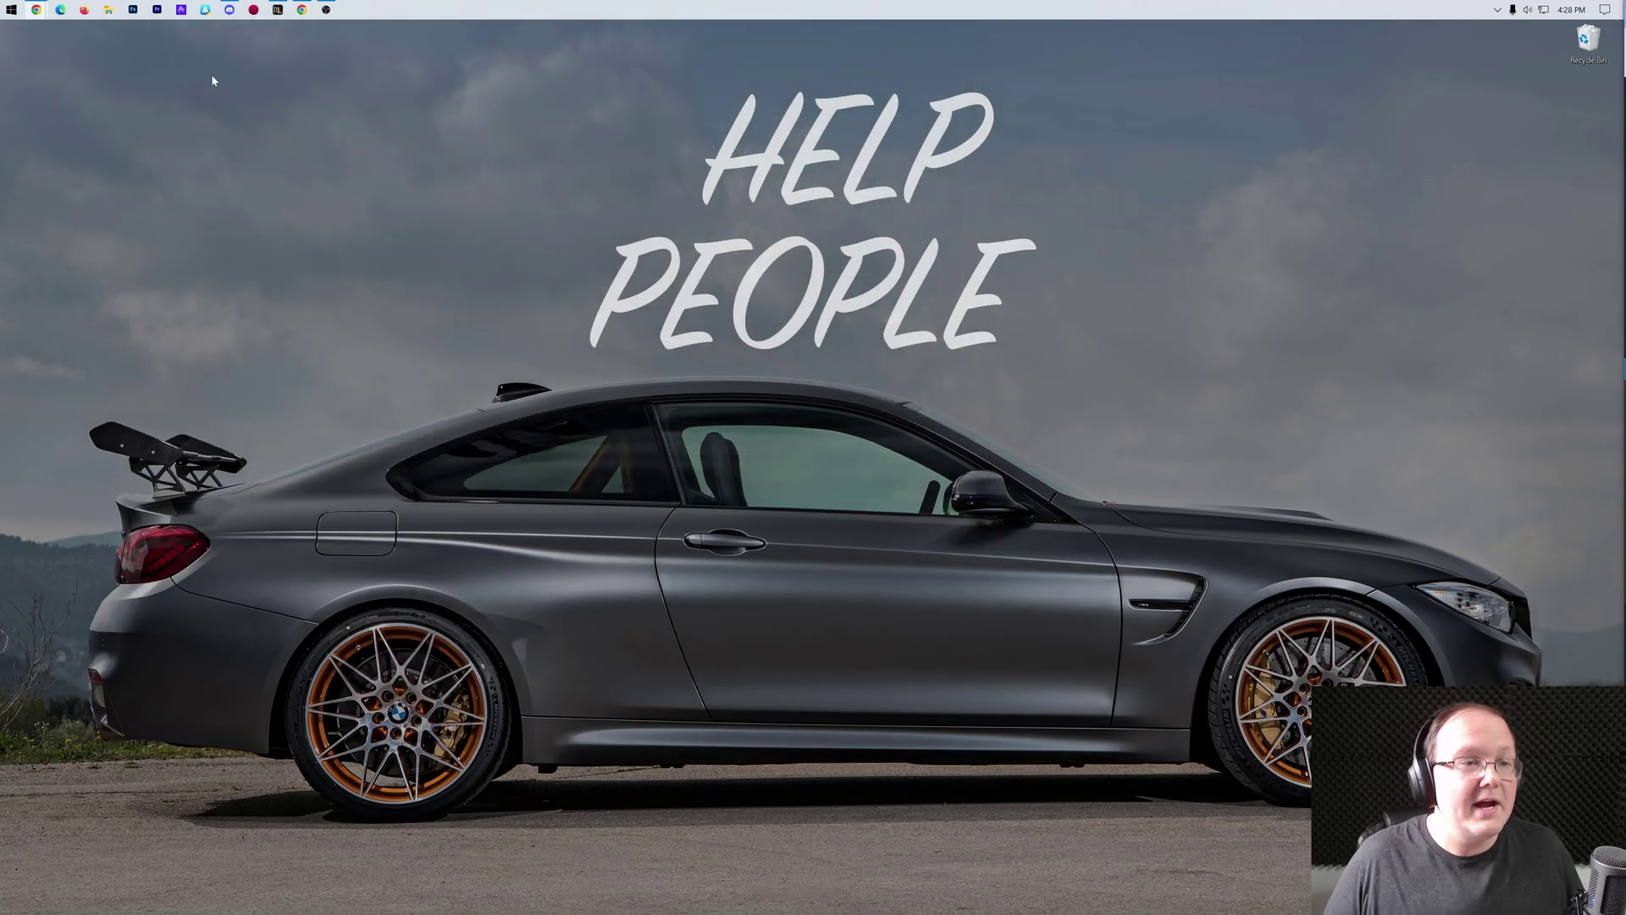
{"action": "left_click", "coordinate": [108, 10]}
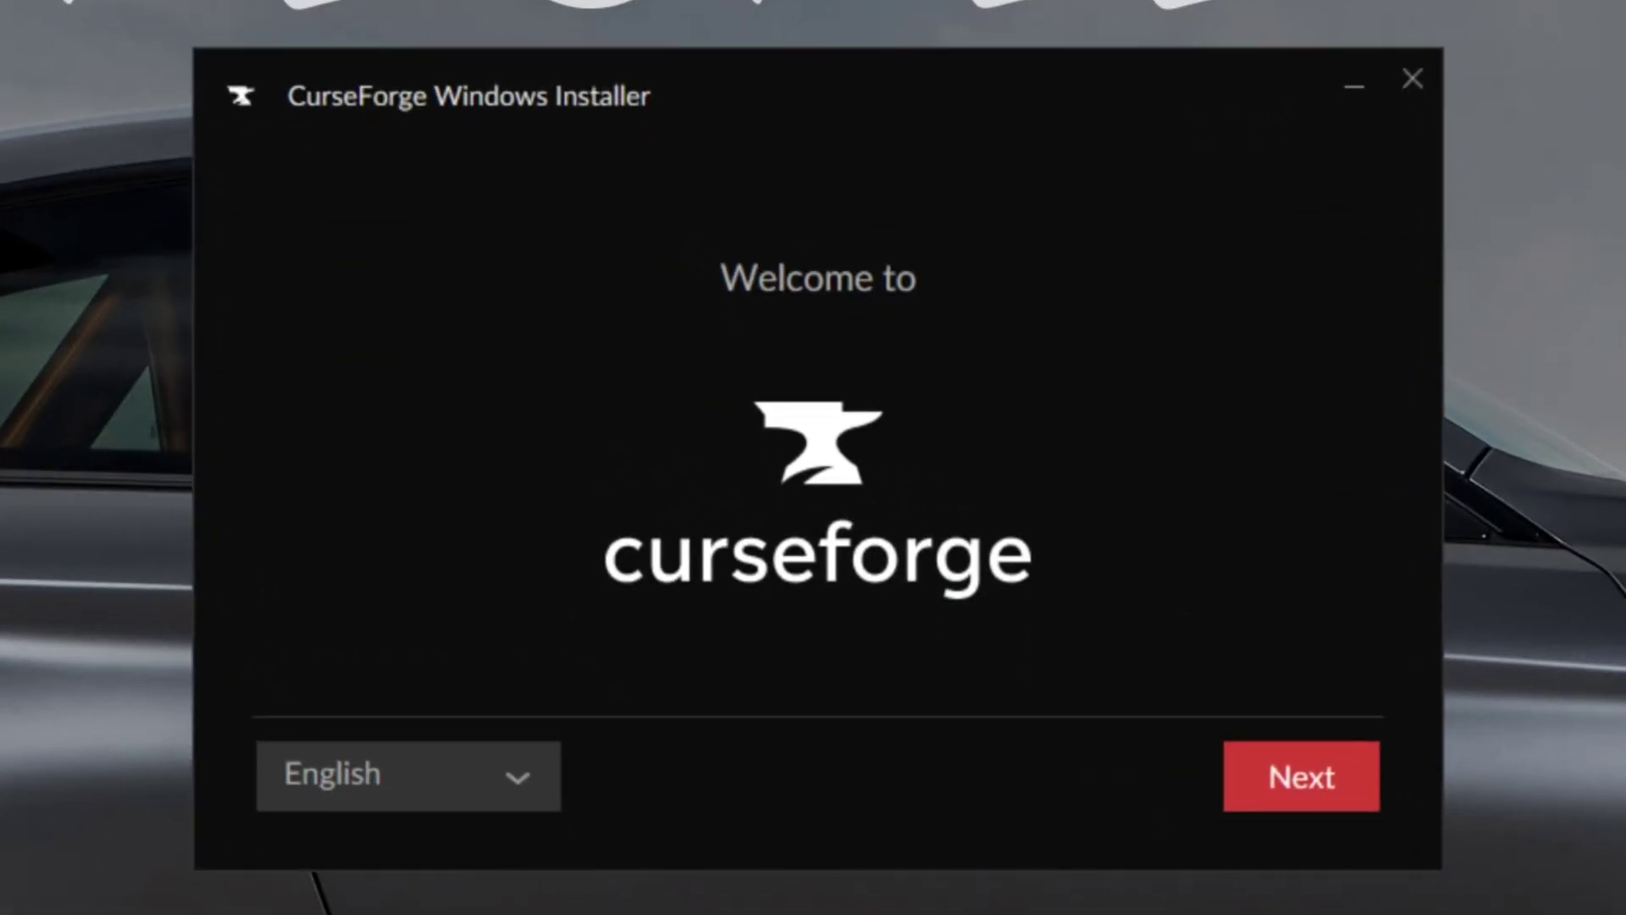
{"action": "left_click", "coordinate": [1310, 758]}
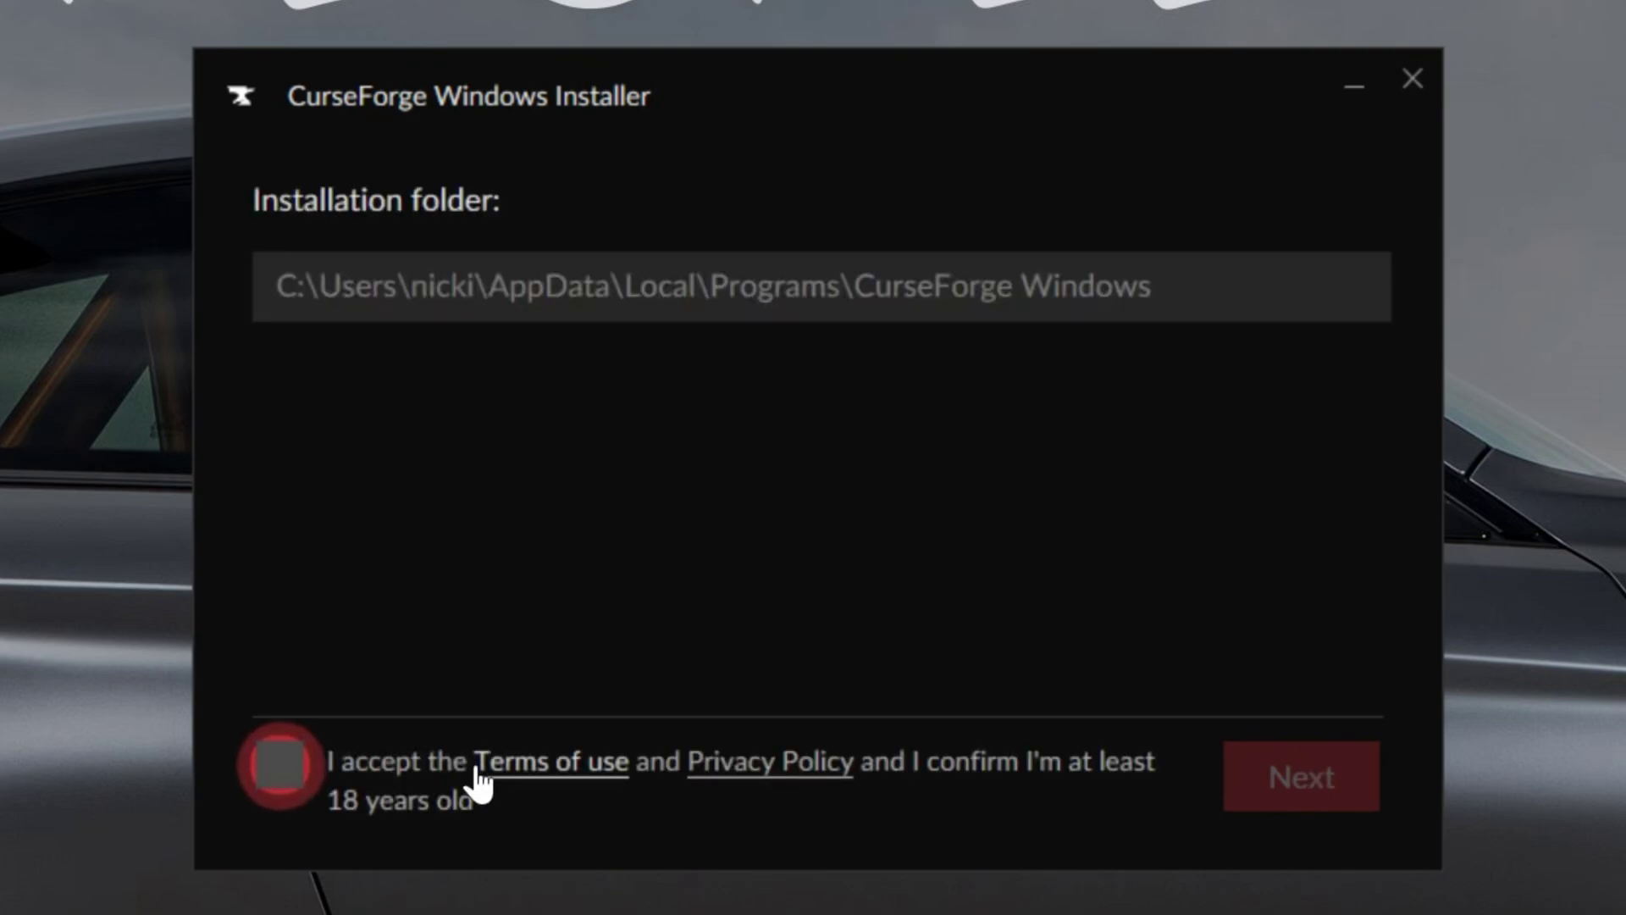
{"action": "left_click", "coordinate": [315, 778]}
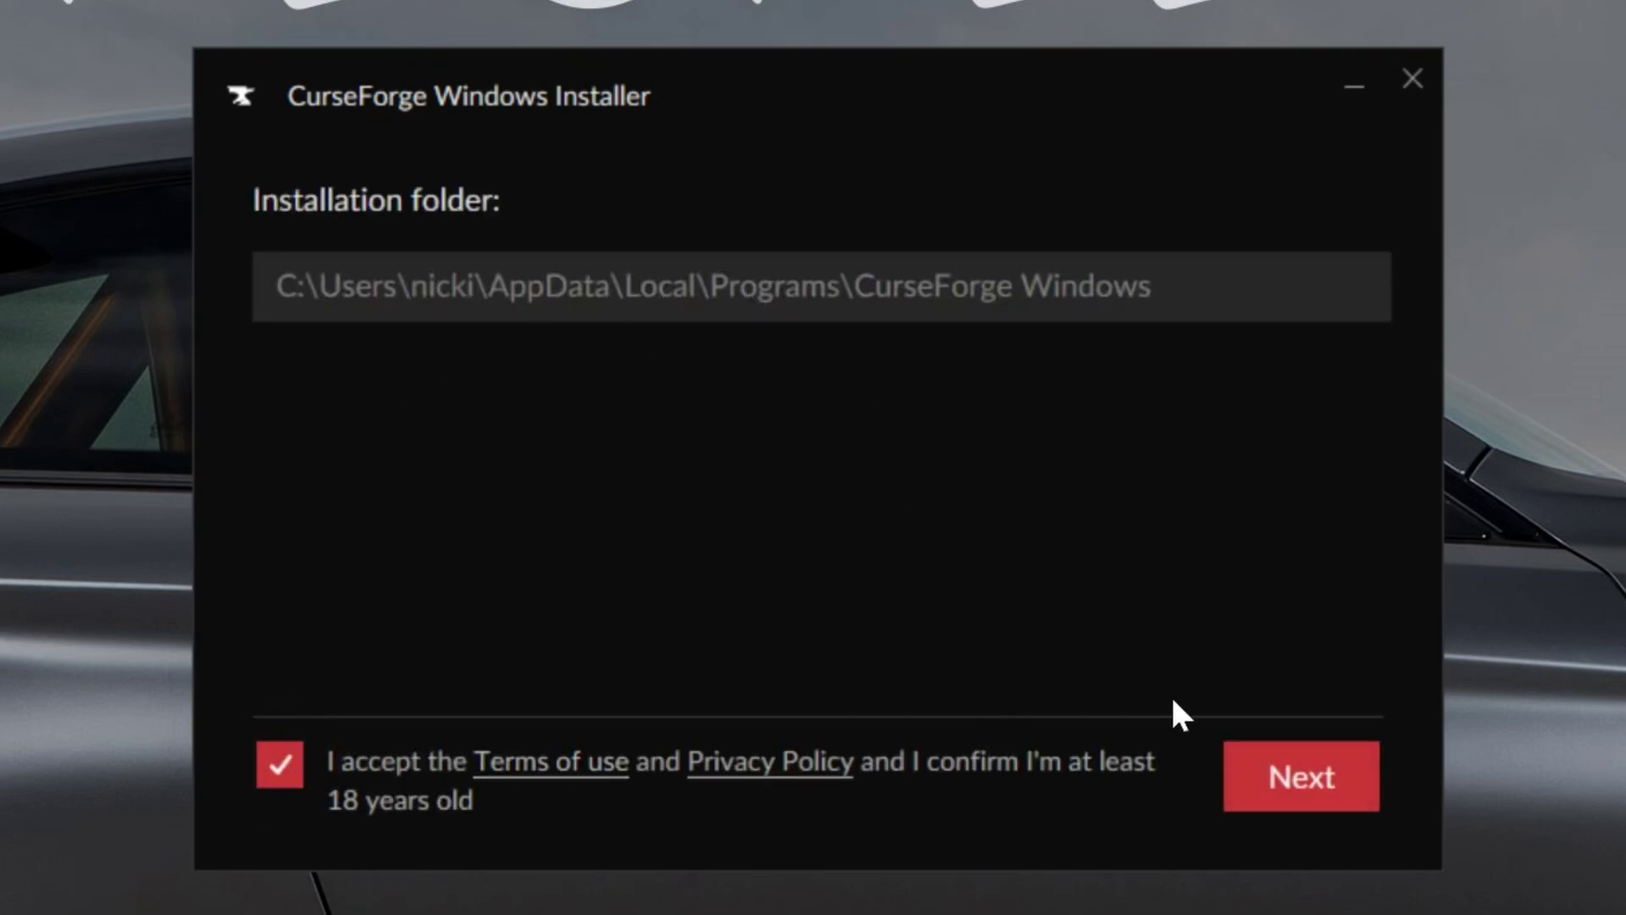
{"action": "left_click", "coordinate": [1321, 792]}
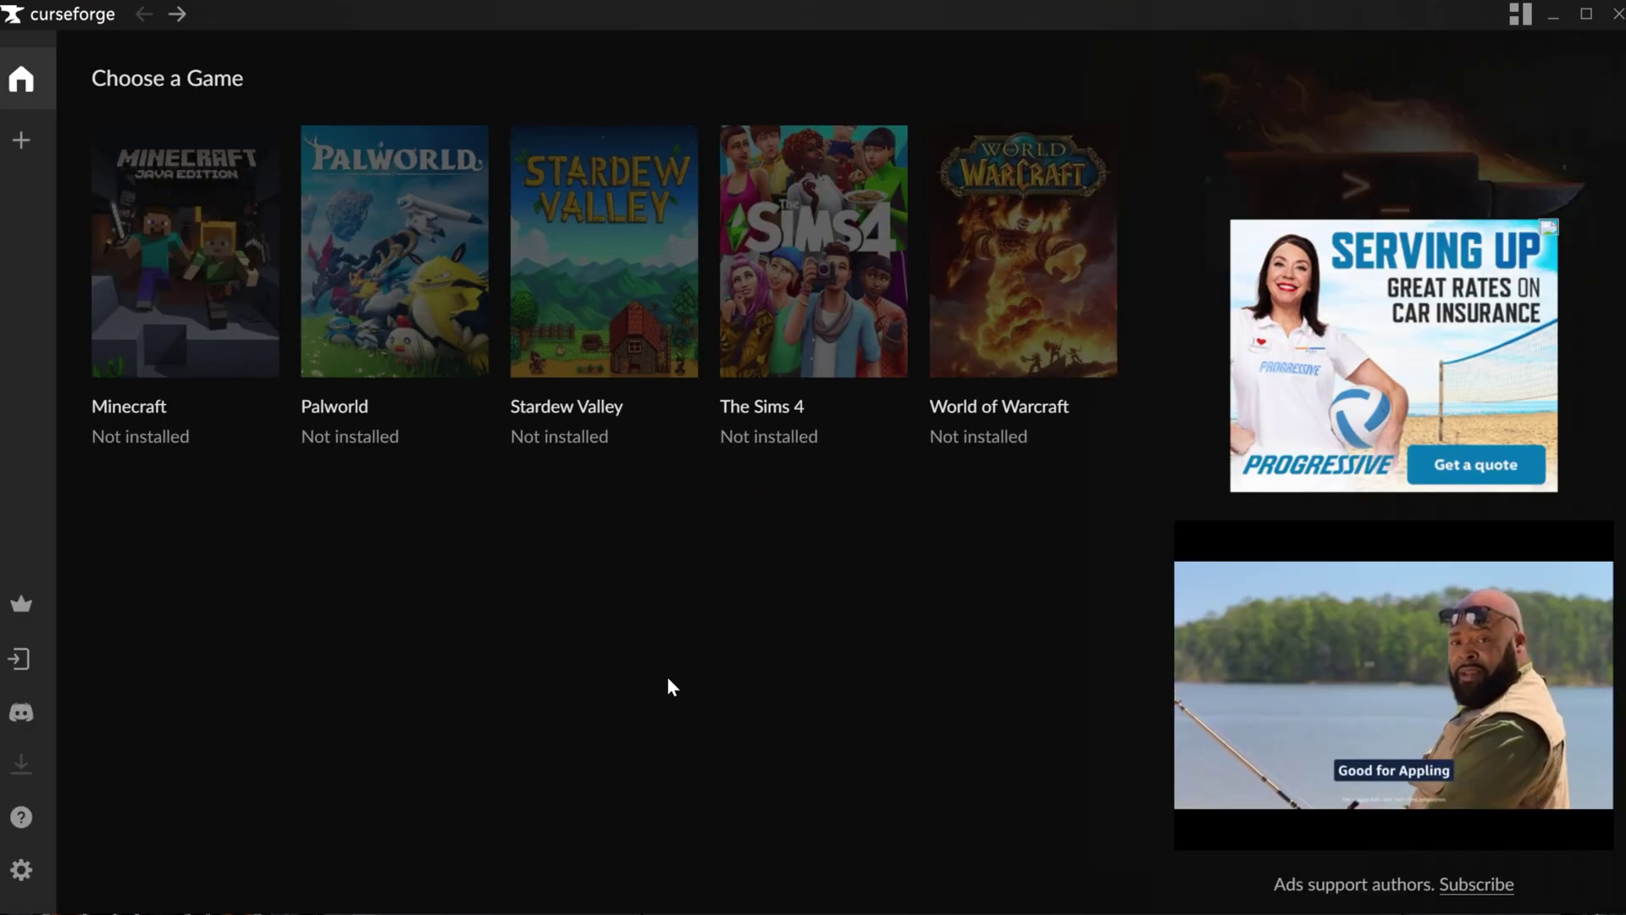
- Choose Minecraft as the game to manage in the CurseForge app and complete its setup
{"action": "left_click", "coordinate": [196, 255]}
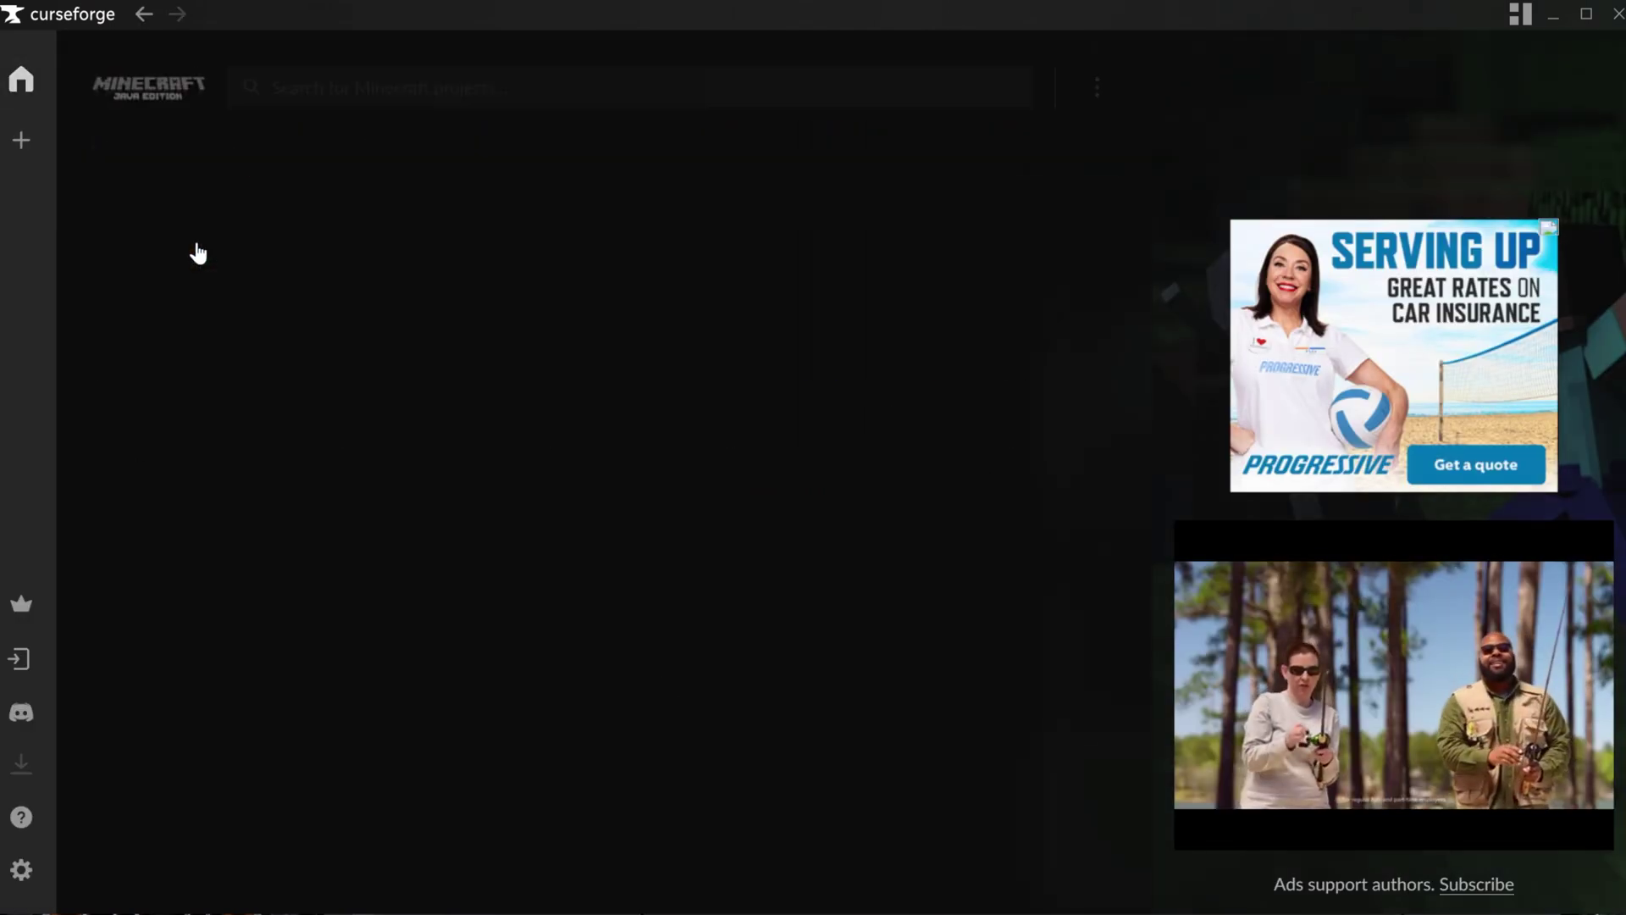
{"action": "left_click", "coordinate": [661, 711]}
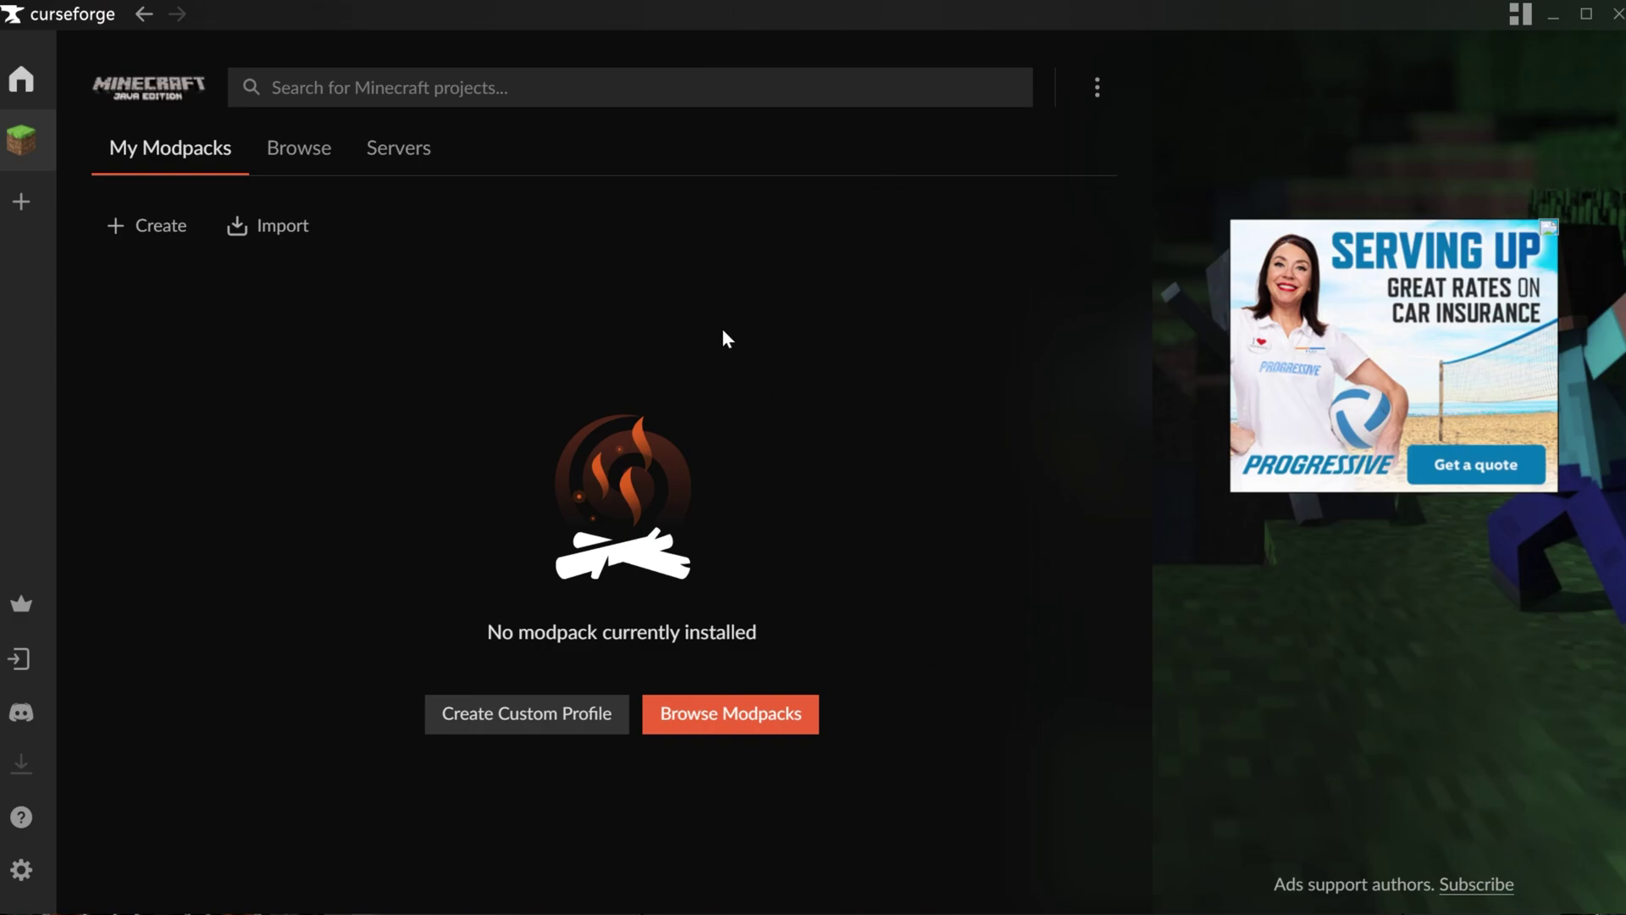
- Search the Minecraft projects for "All The Mods" and look through the results
{"action": "left_click", "coordinate": [501, 81]}
{"action": "type", "text": "All The Mods"}
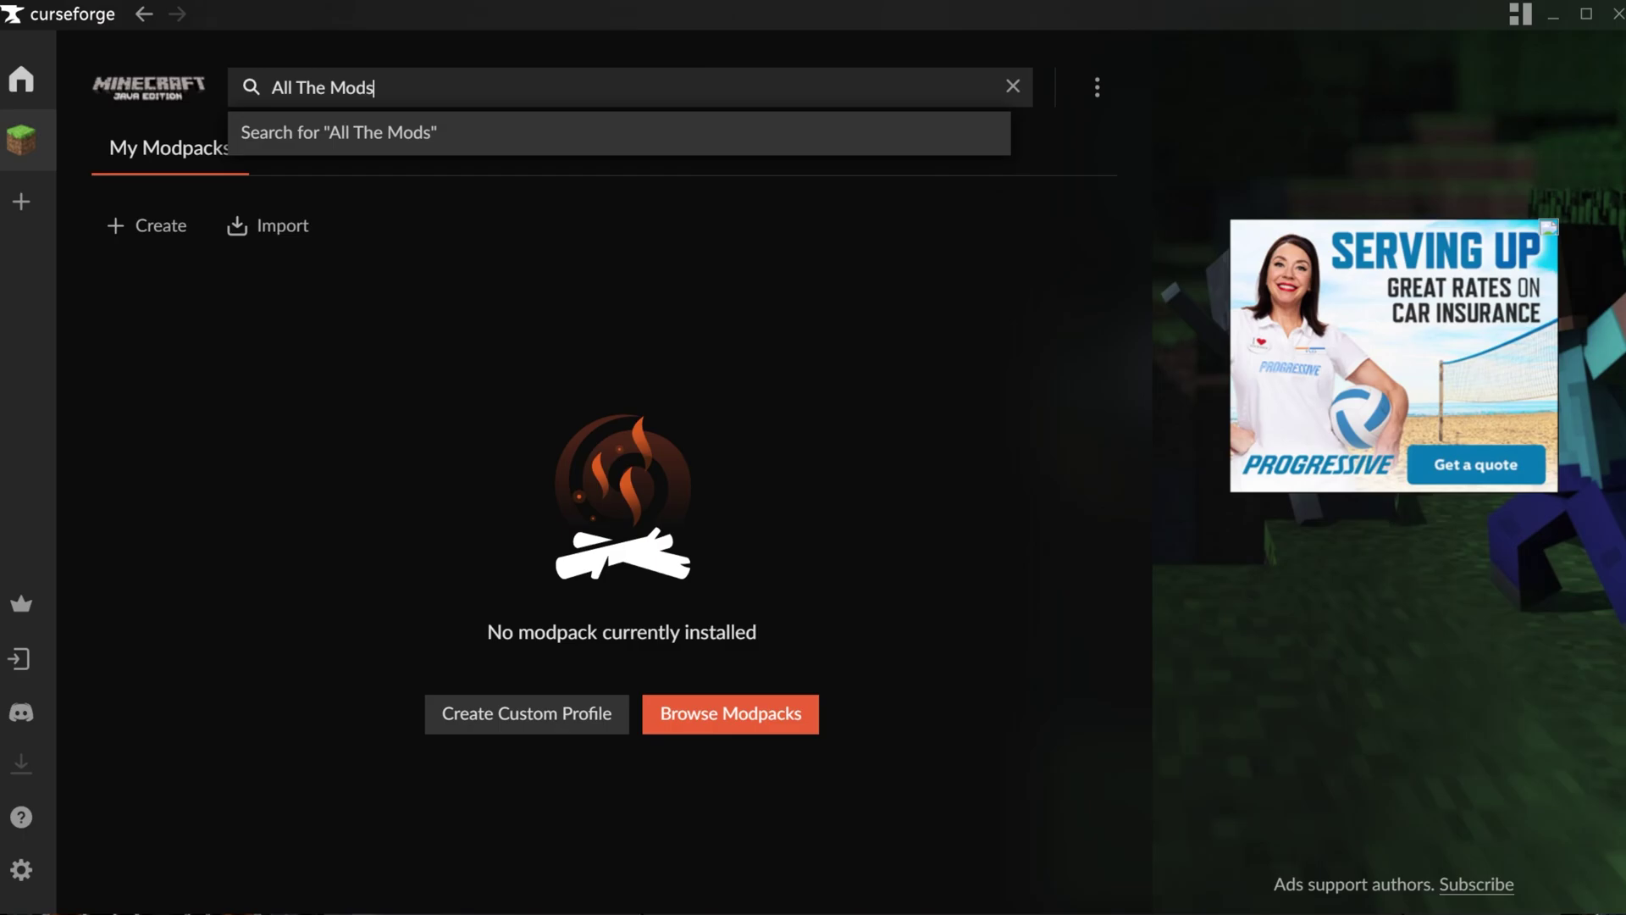
{"action": "key", "text": "Return"}
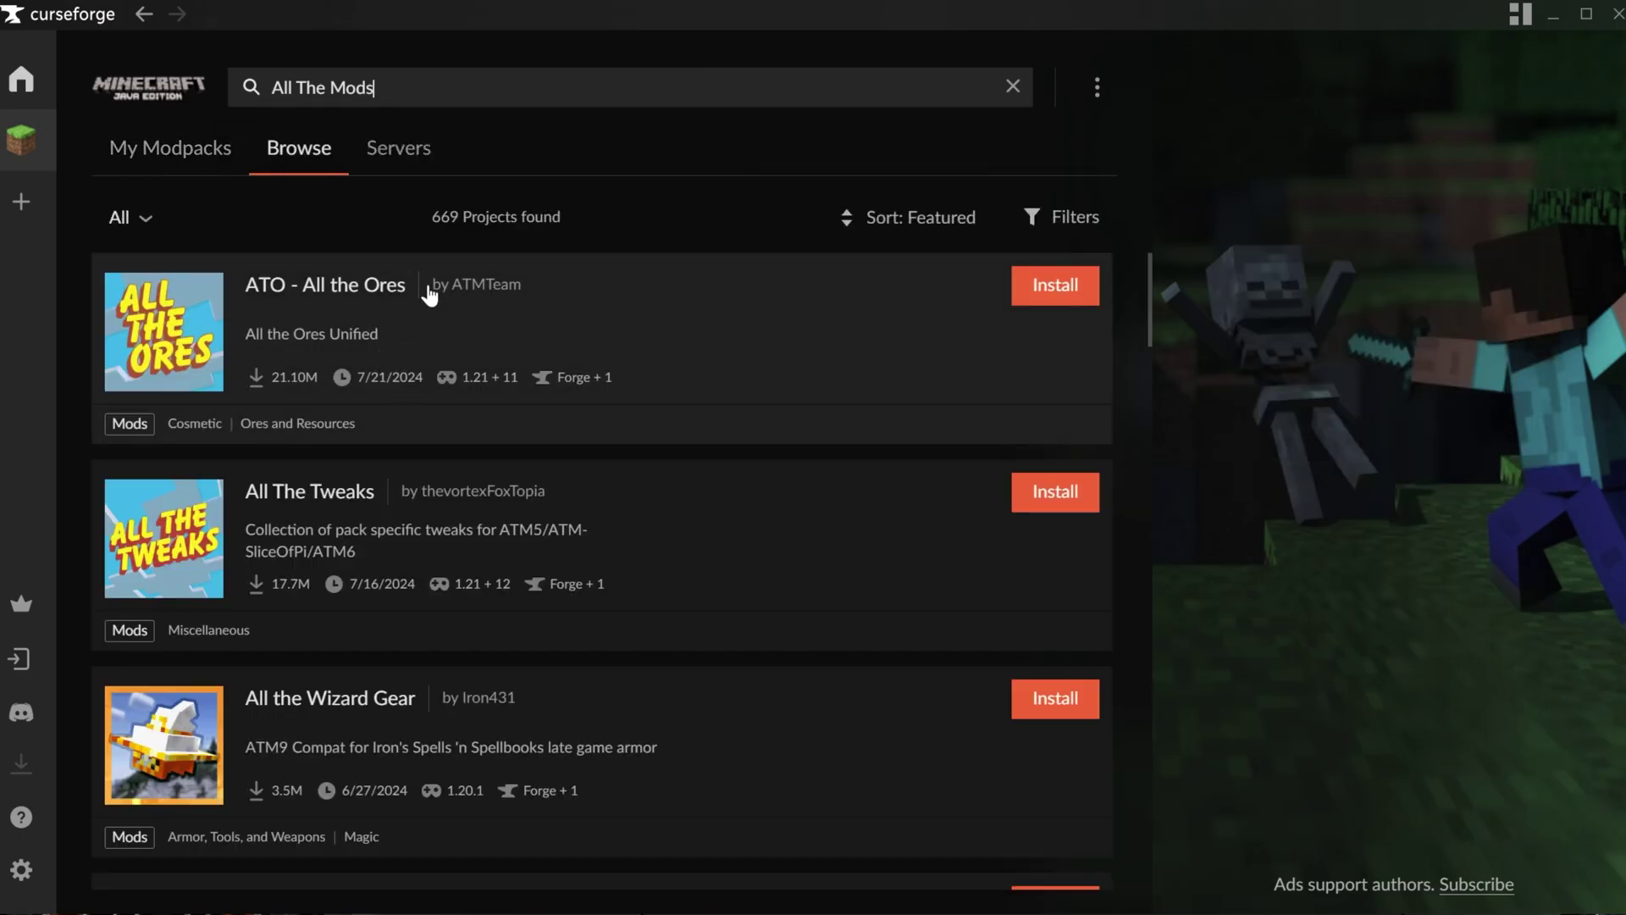
{"action": "scroll", "coordinate": [476, 433], "scroll_direction": "down", "scroll_amount": 2}
{"action": "scroll", "coordinate": [476, 428], "scroll_direction": "down", "scroll_amount": 2}
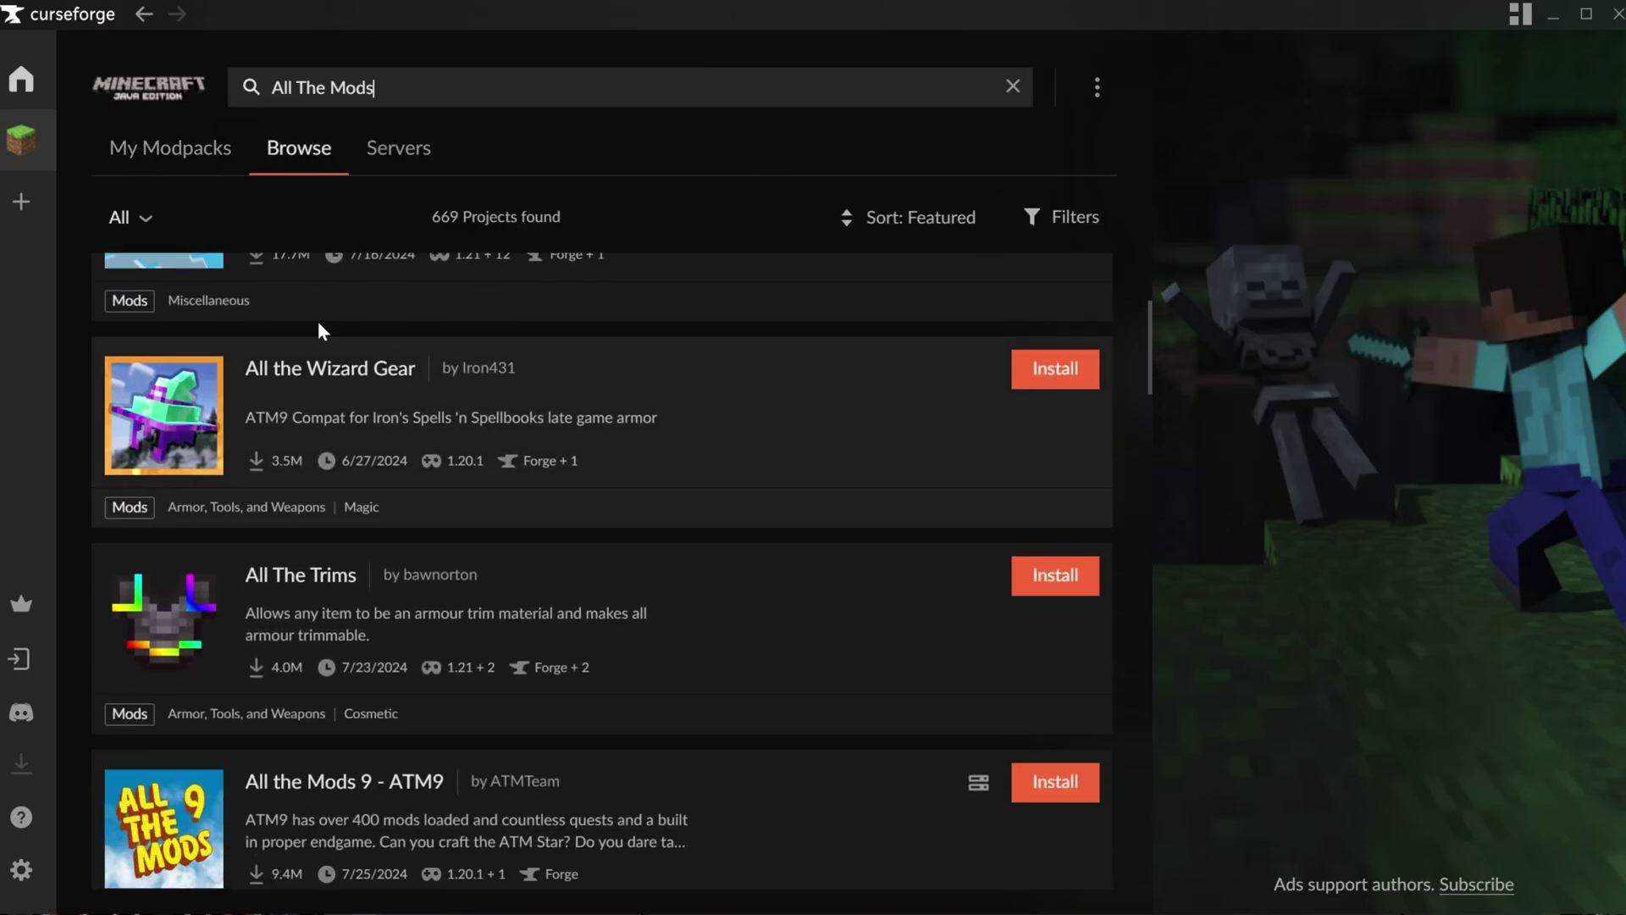
- Limit the search results to the Modpacks project type
{"action": "left_click", "coordinate": [127, 218]}
{"action": "left_click", "coordinate": [127, 218]}
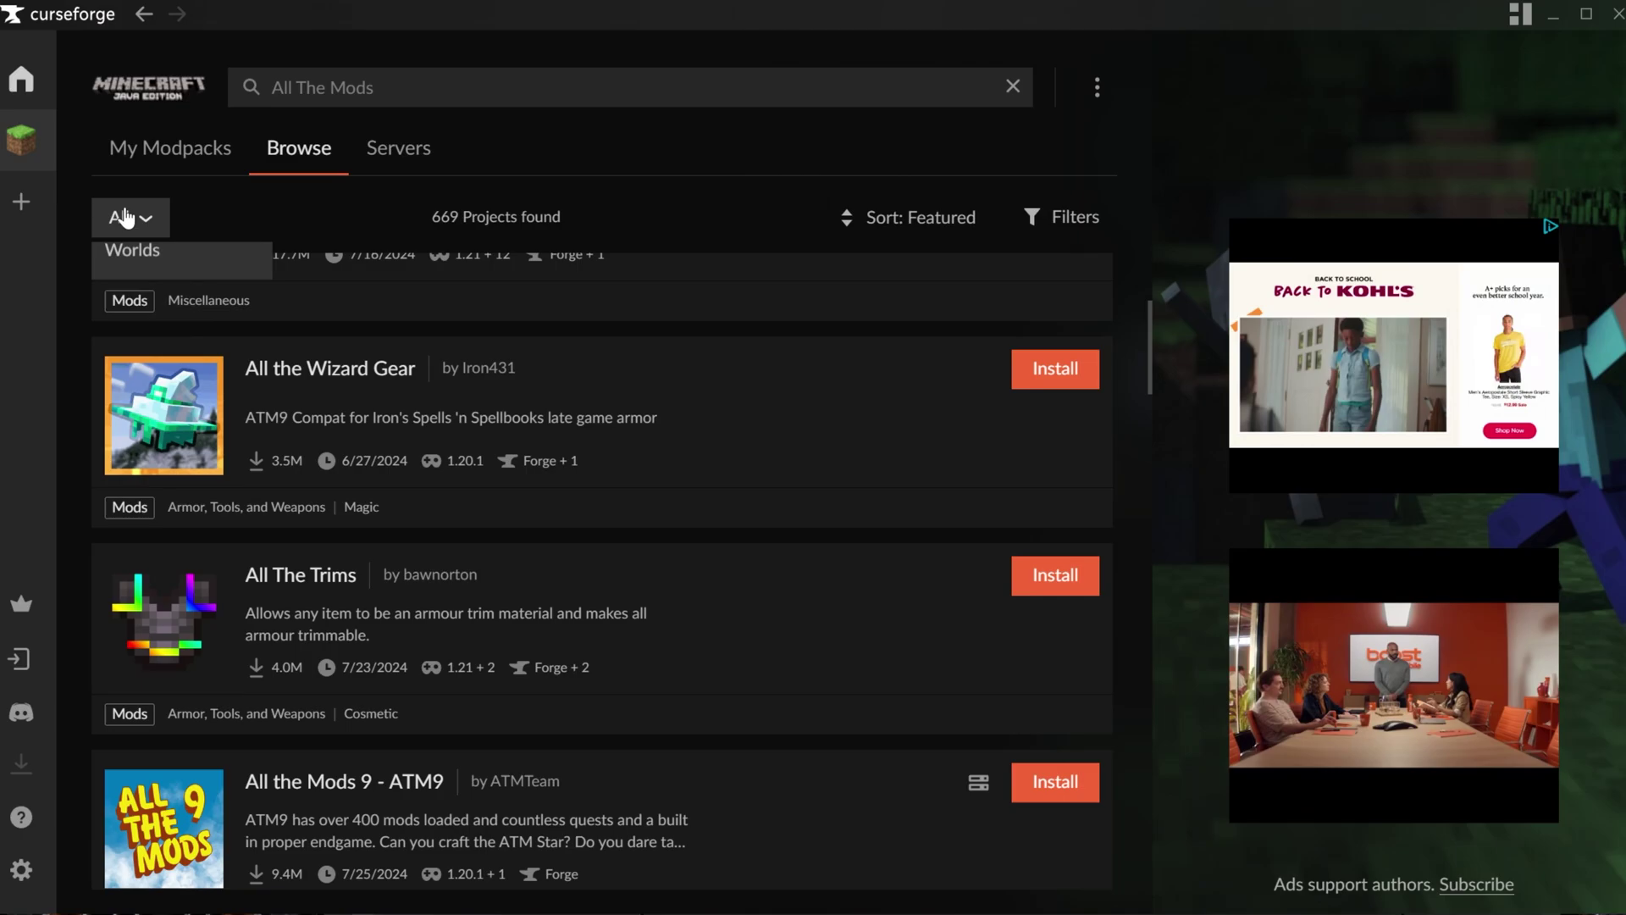
{"action": "left_click", "coordinate": [131, 220]}
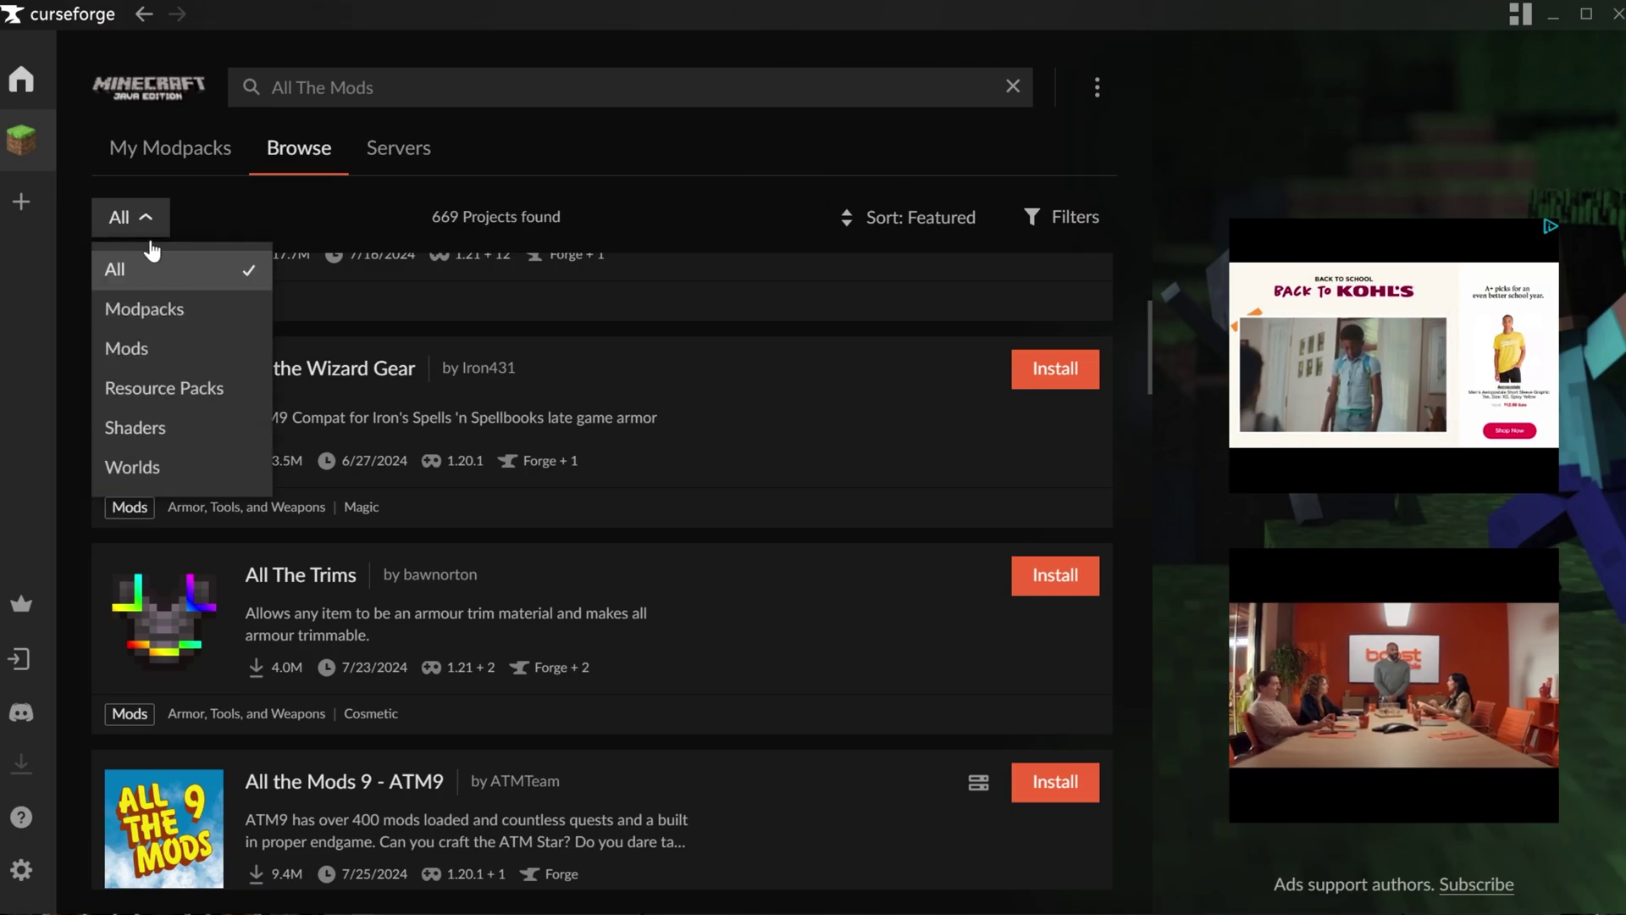
{"action": "left_click", "coordinate": [142, 310]}
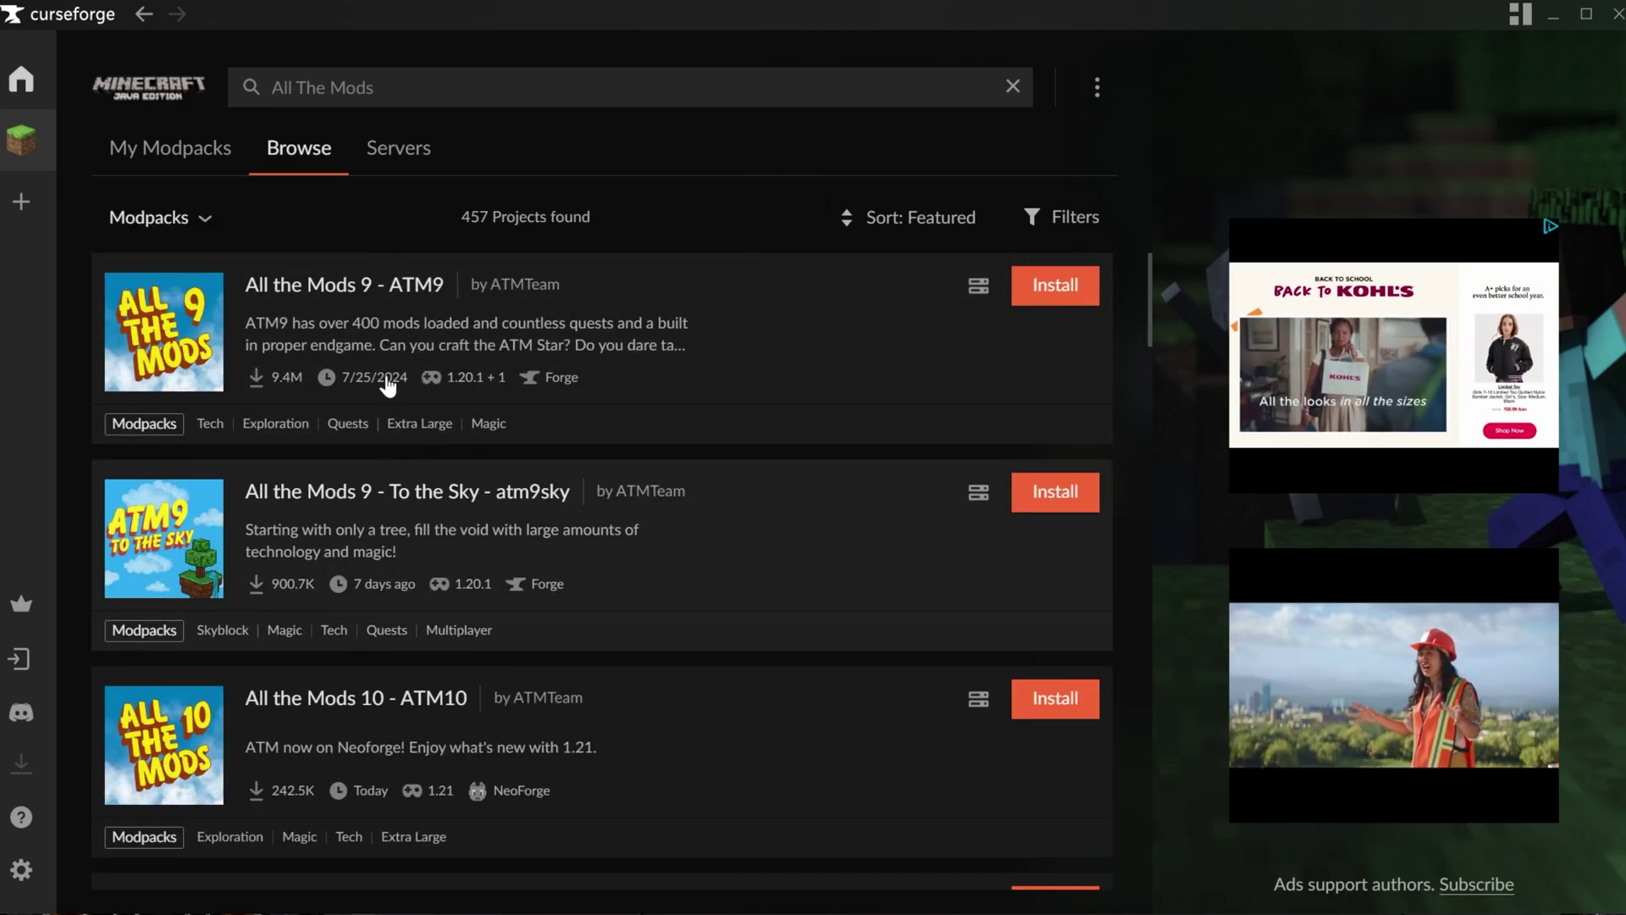
- Find the All the Mods 10 - ATM10 modpack in the results and start installing it
{"action": "scroll", "coordinate": [672, 378], "scroll_direction": "down", "scroll_amount": 5}
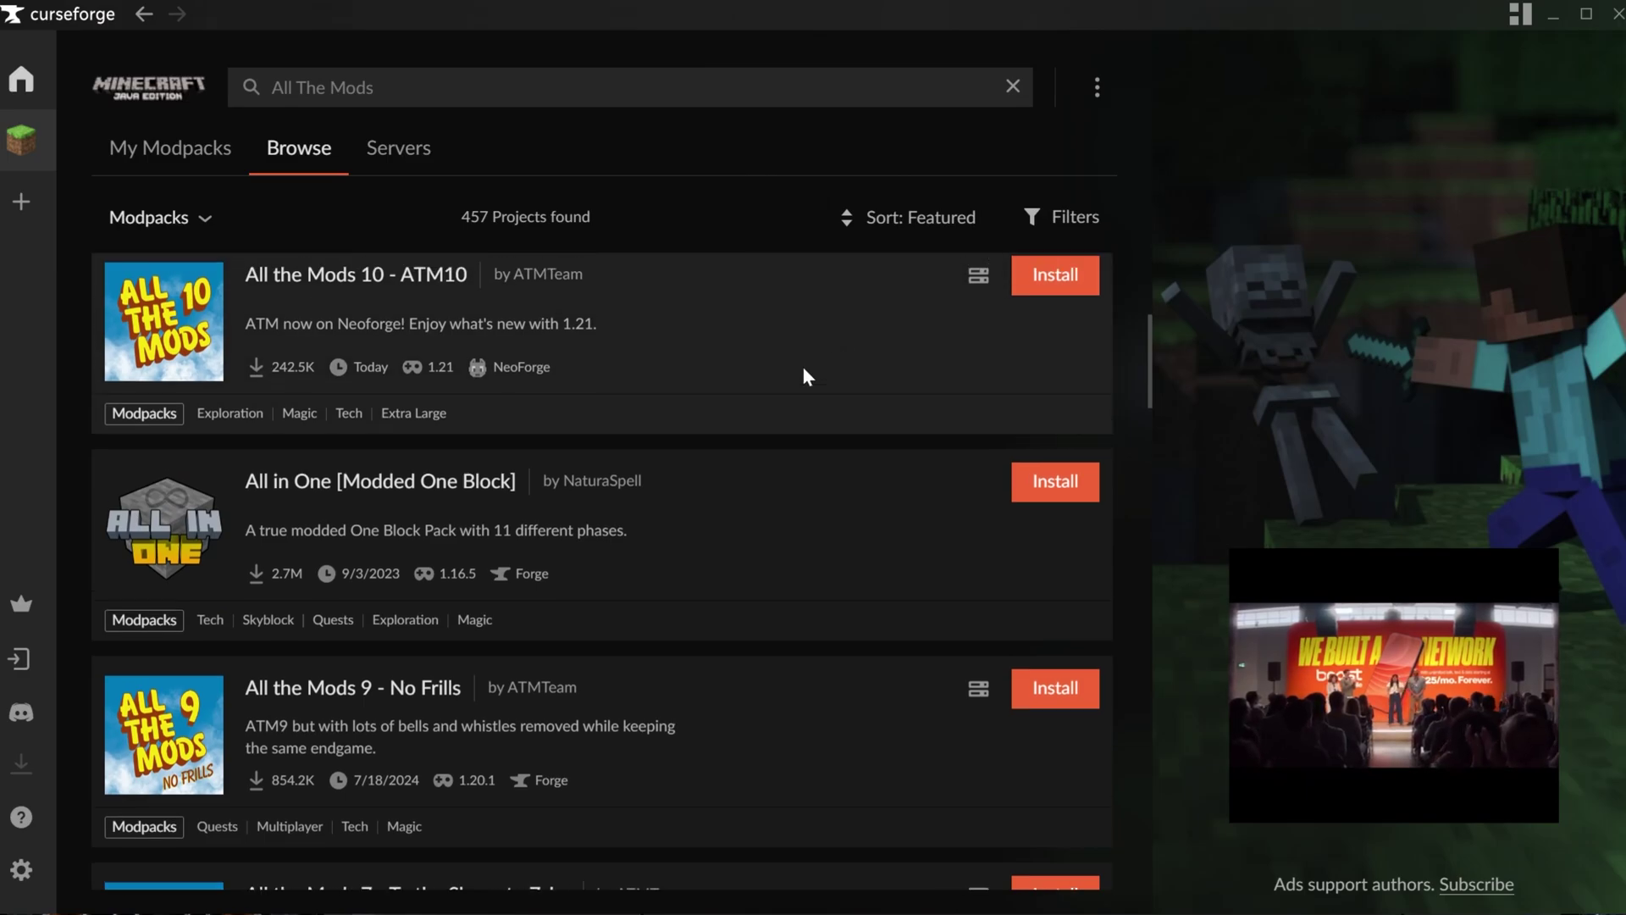
{"action": "scroll", "coordinate": [847, 406], "scroll_direction": "up", "scroll_amount": 2}
{"action": "left_click", "coordinate": [1051, 477]}
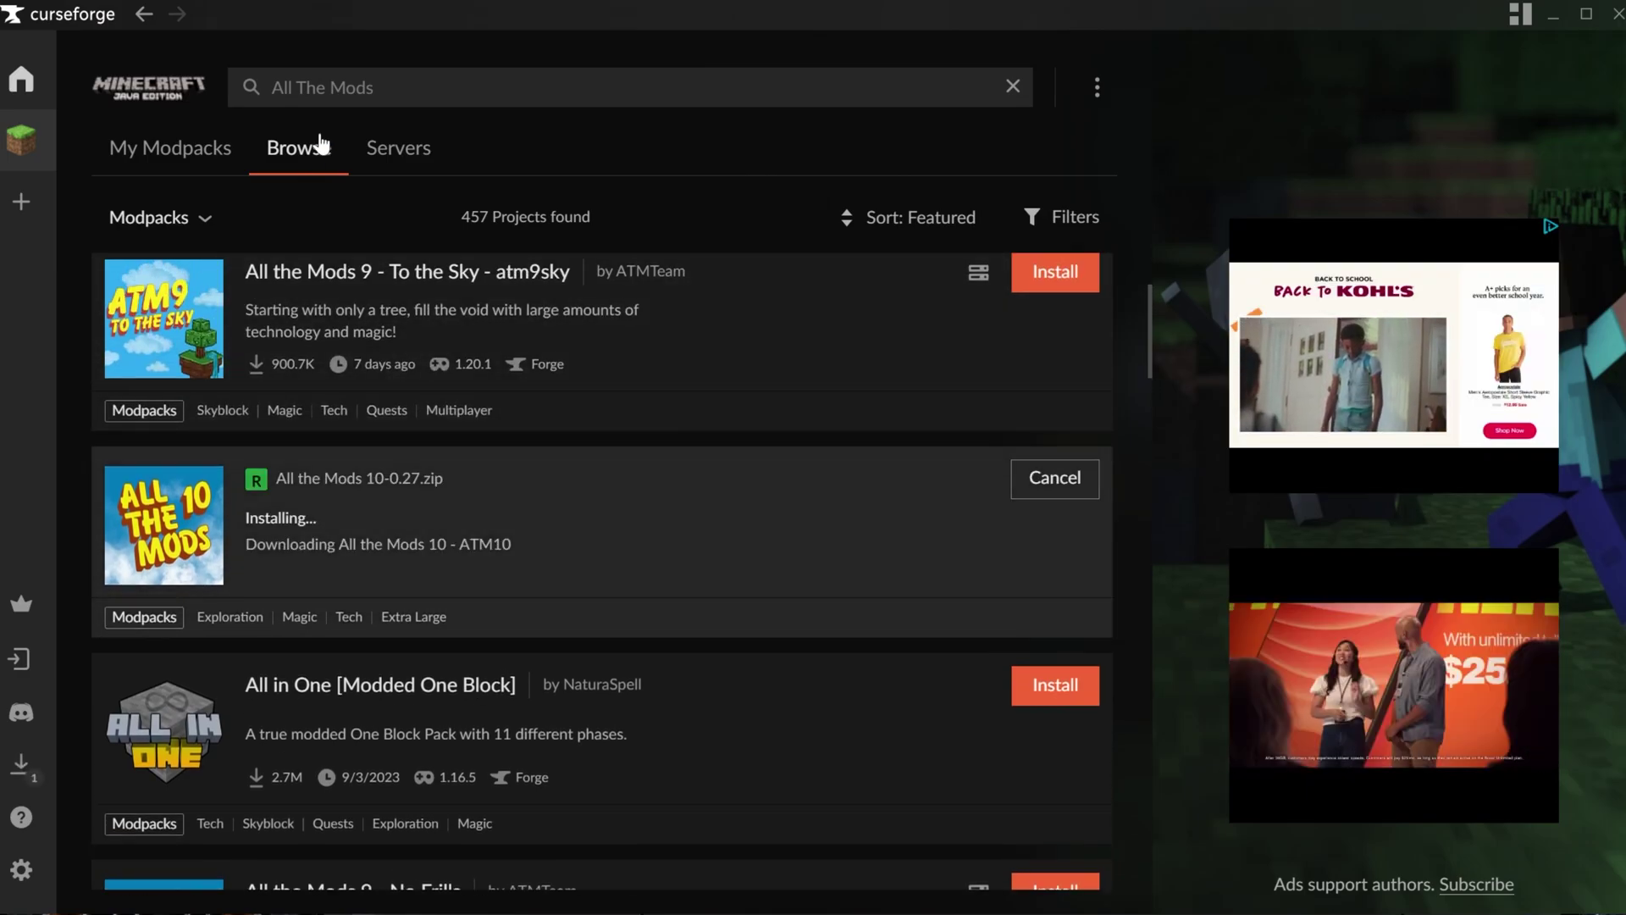
- Search the modpacks for "Notifine" and start installing the NotiFine modpack by TheBreakdown
{"action": "left_click", "coordinate": [339, 88]}
{"action": "key", "text": "ctrl+a"}
{"action": "type", "text": "Notifine"}
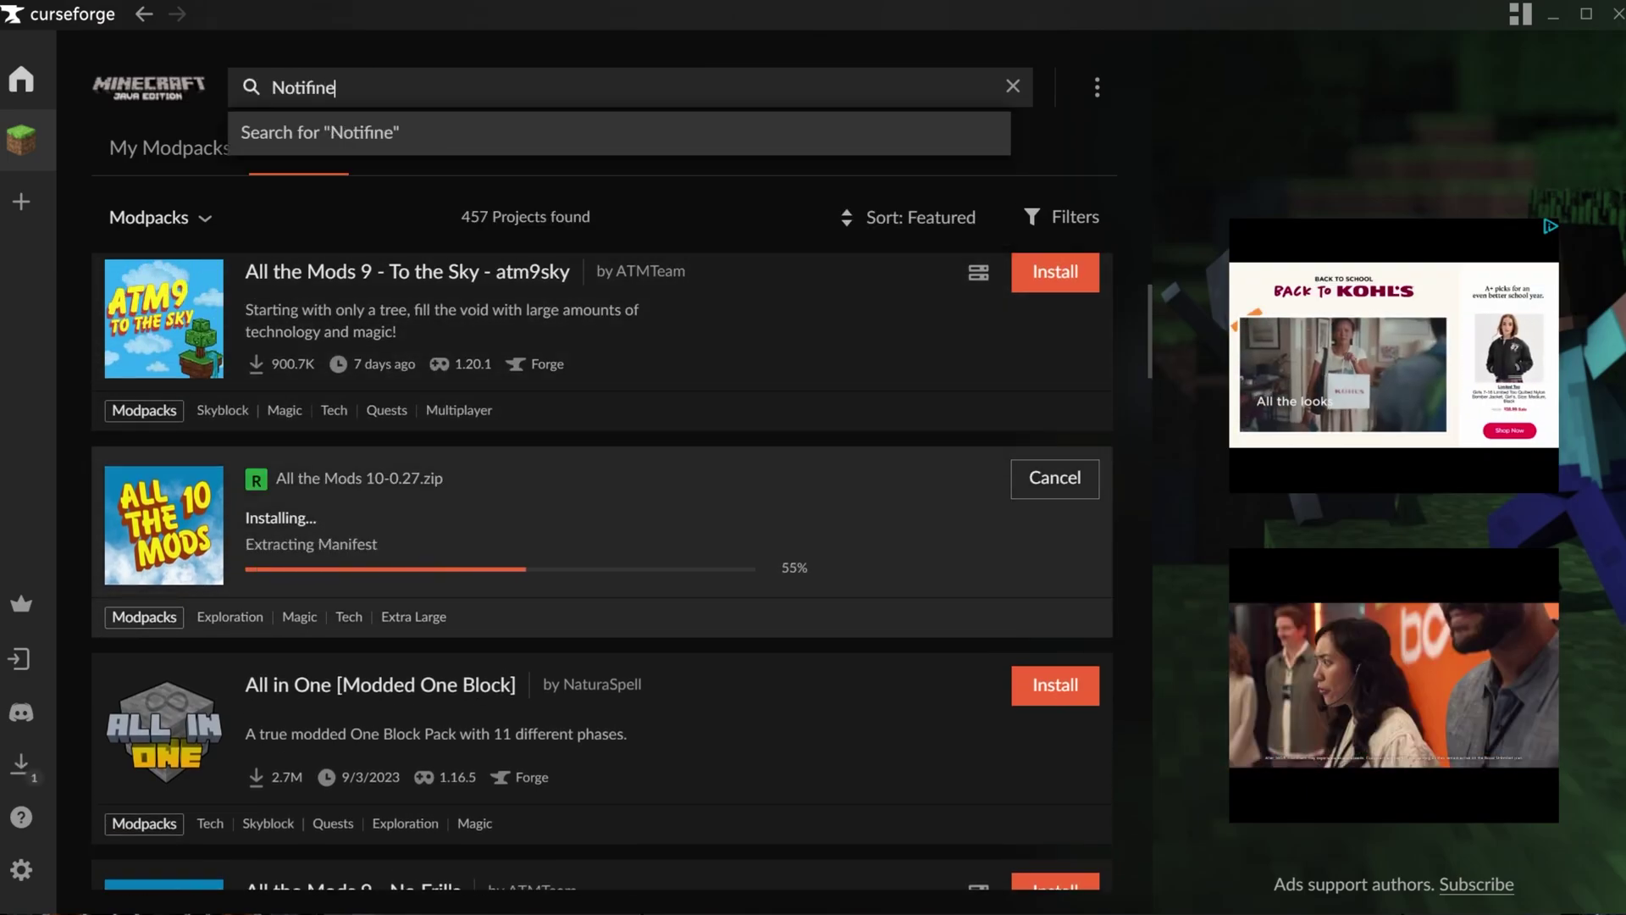
{"action": "key", "text": "Return"}
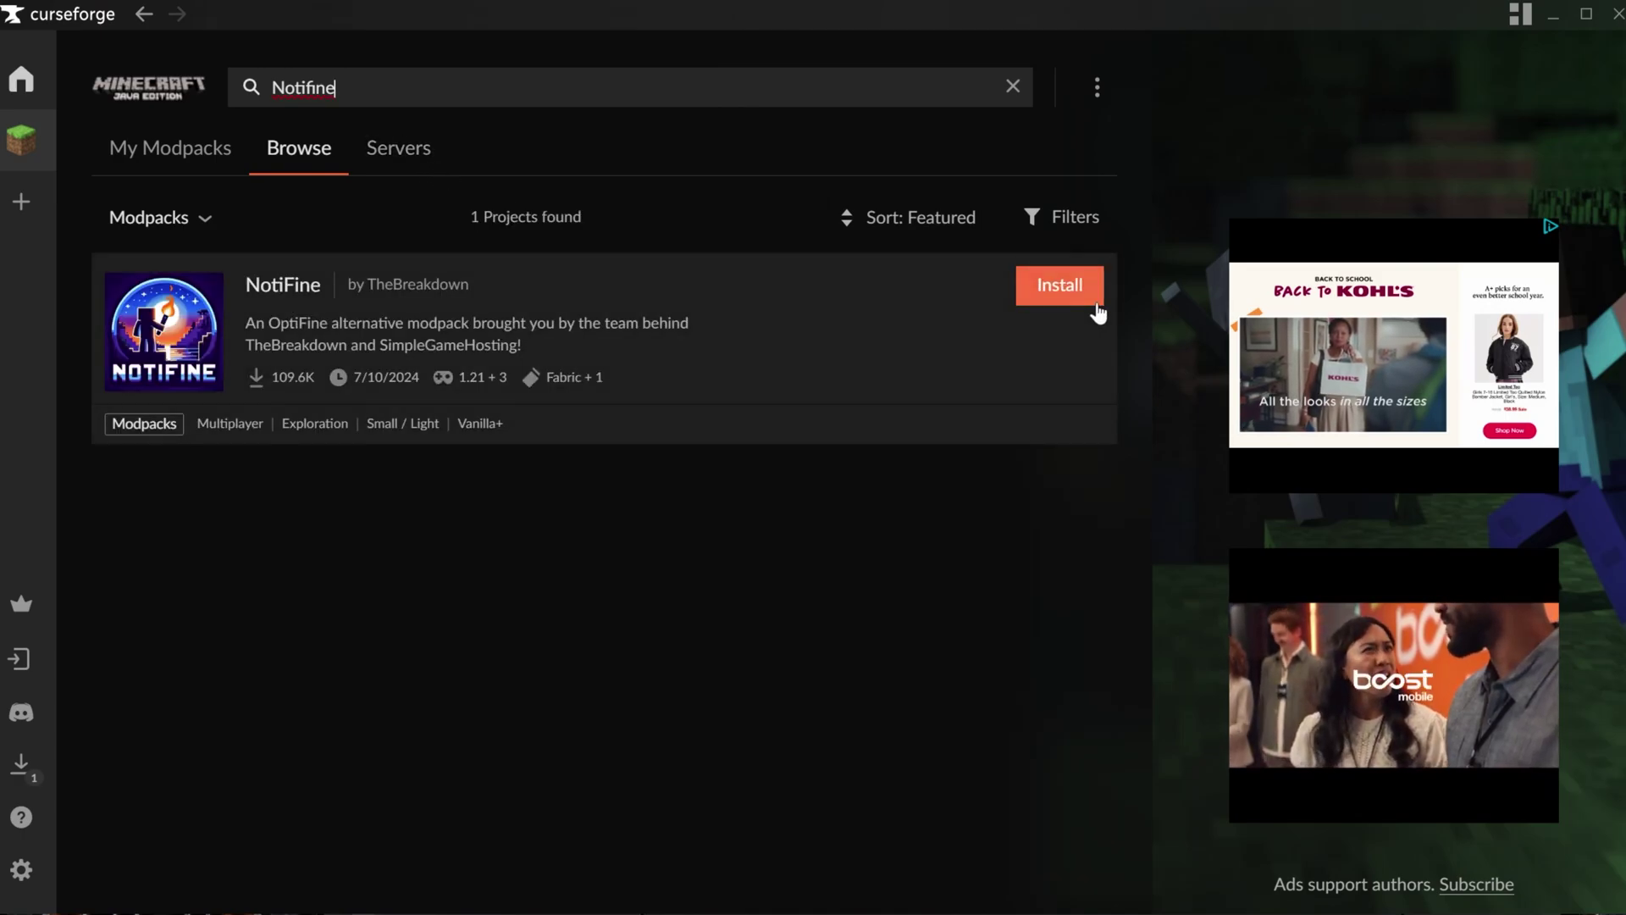
{"action": "left_click", "coordinate": [1091, 294]}
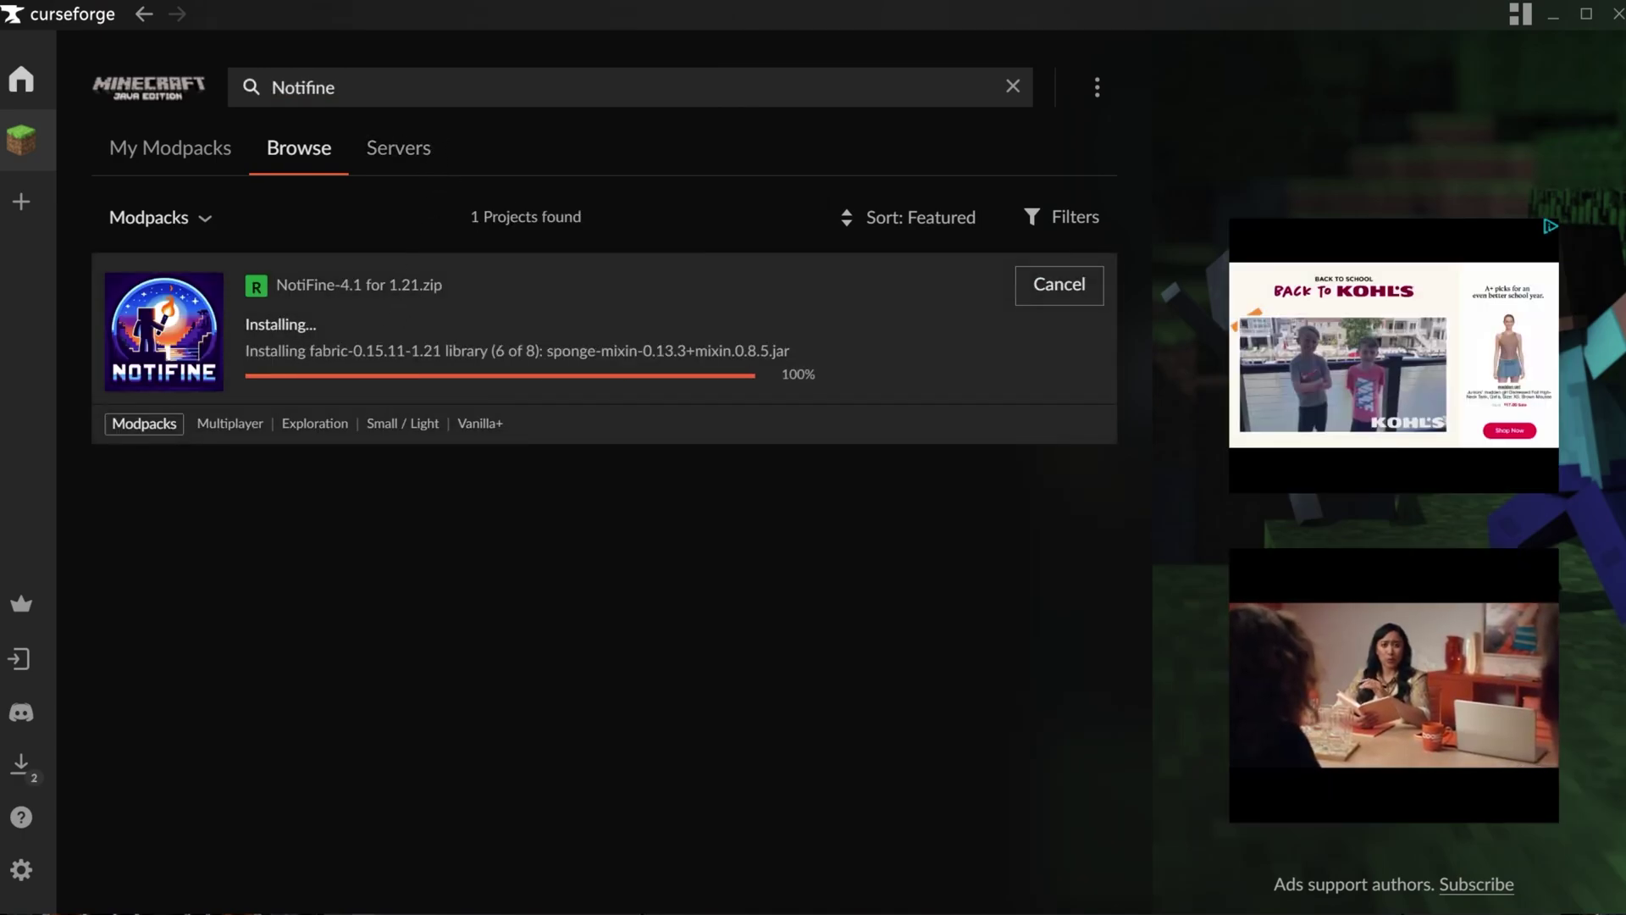
- Search the modpacks for "crazy craft", start installing Crazy Craft Updated by TrueRealCursed_Warrior, and return to the personal modpack library
{"action": "left_click", "coordinate": [406, 88]}
{"action": "key", "text": "ctrl+a"}
{"action": "type", "text": "cra"}
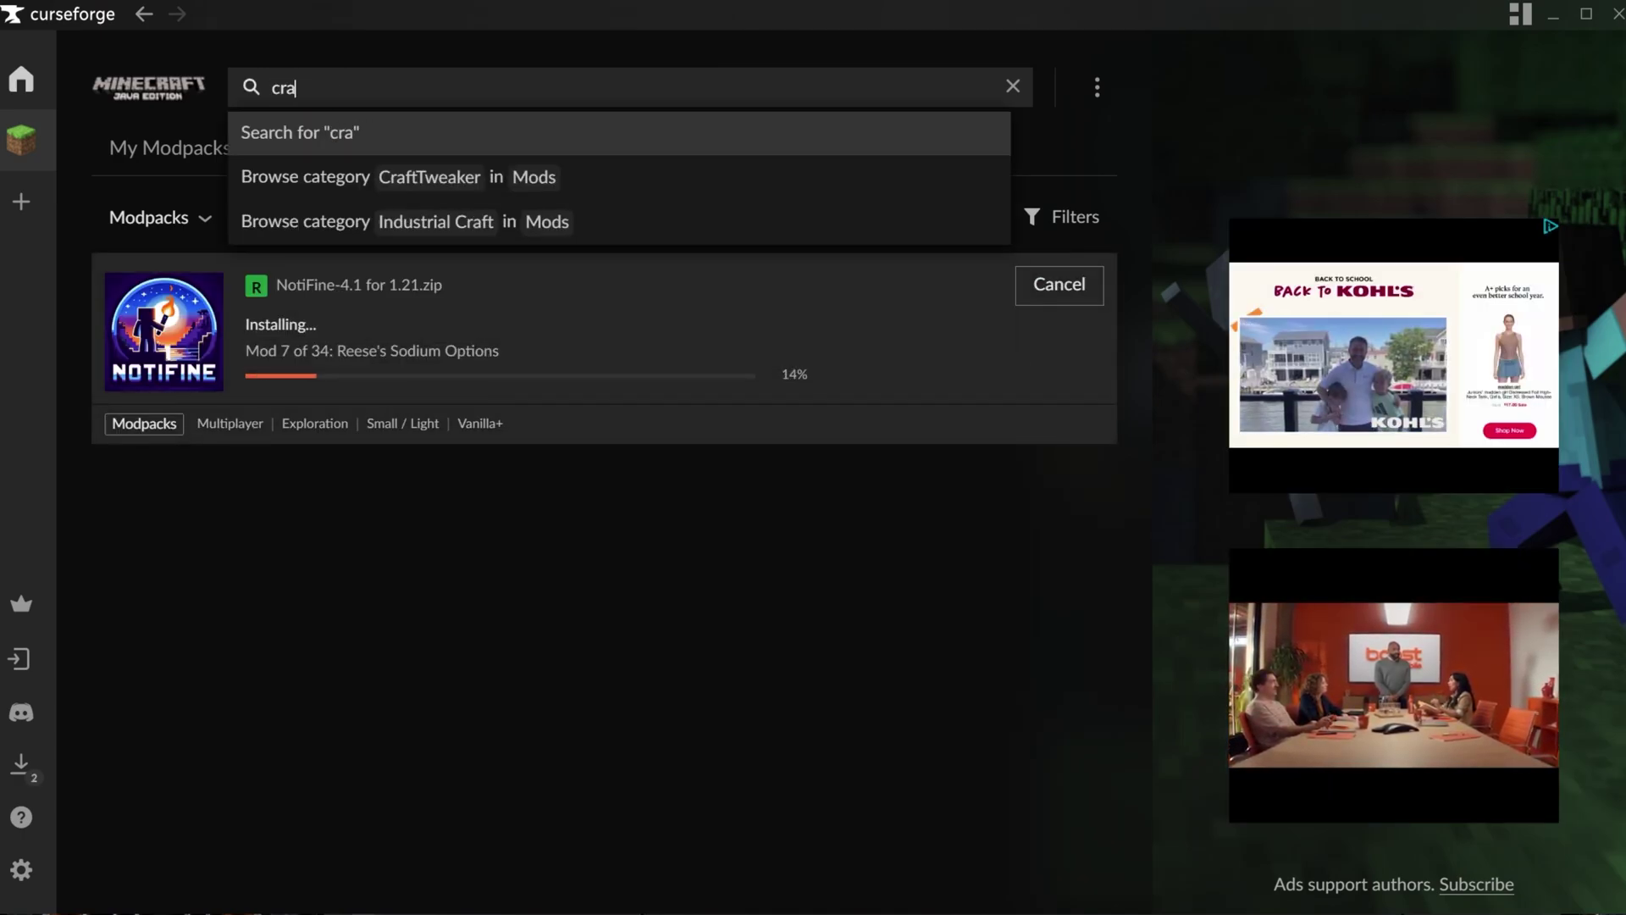
{"action": "type", "text": "zy craft"}
{"action": "key", "text": "Return"}
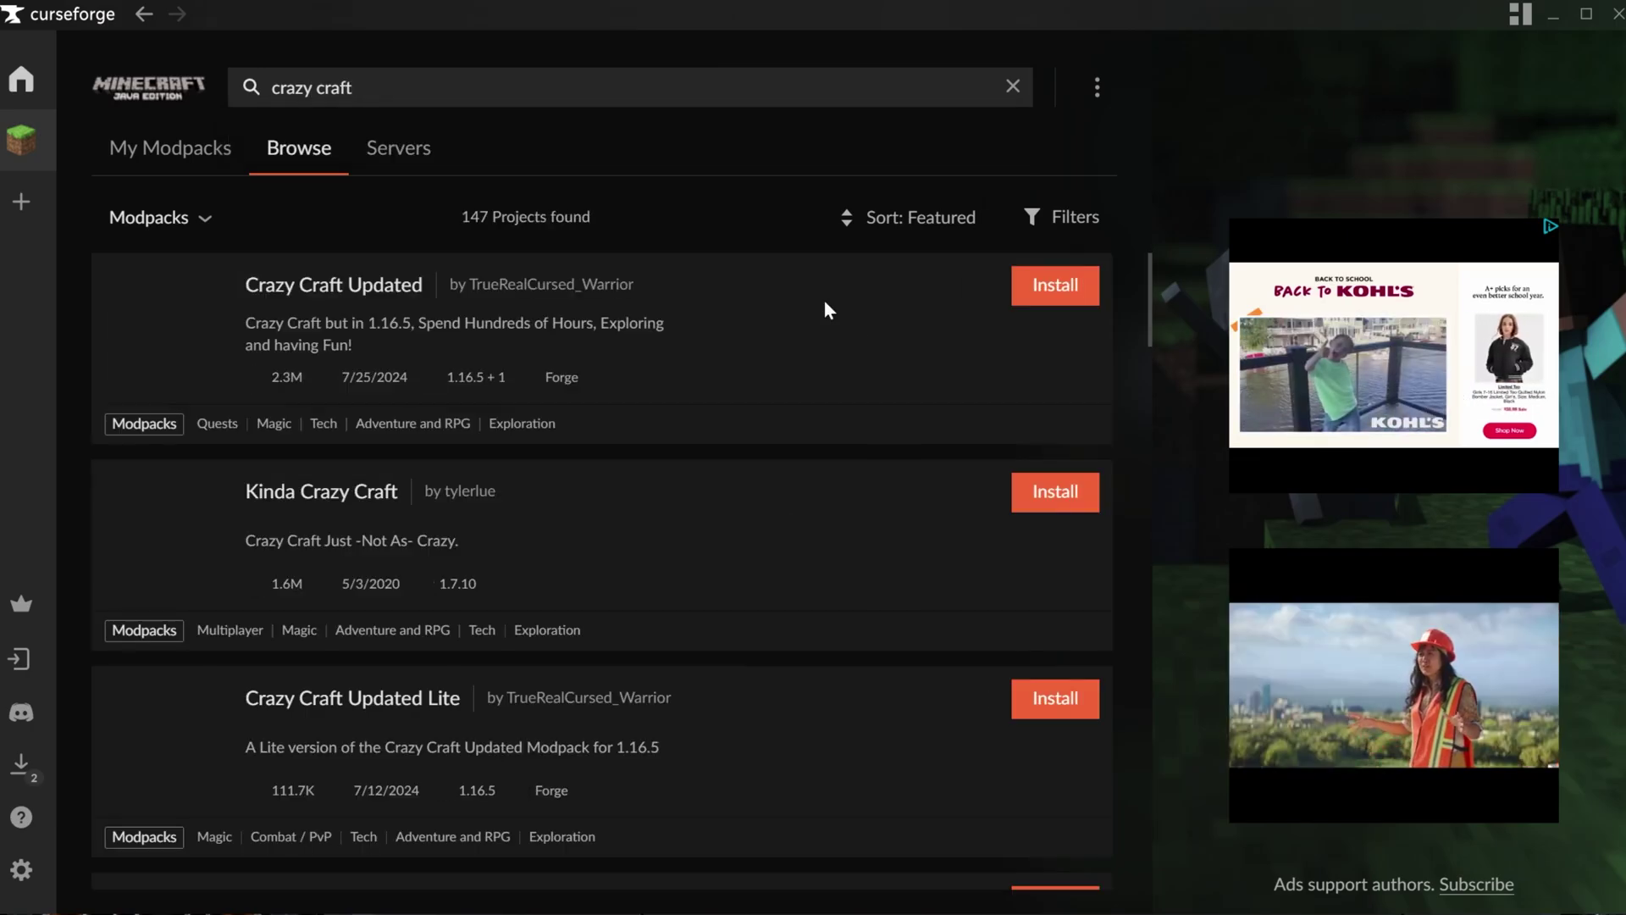
{"action": "left_click", "coordinate": [1054, 293]}
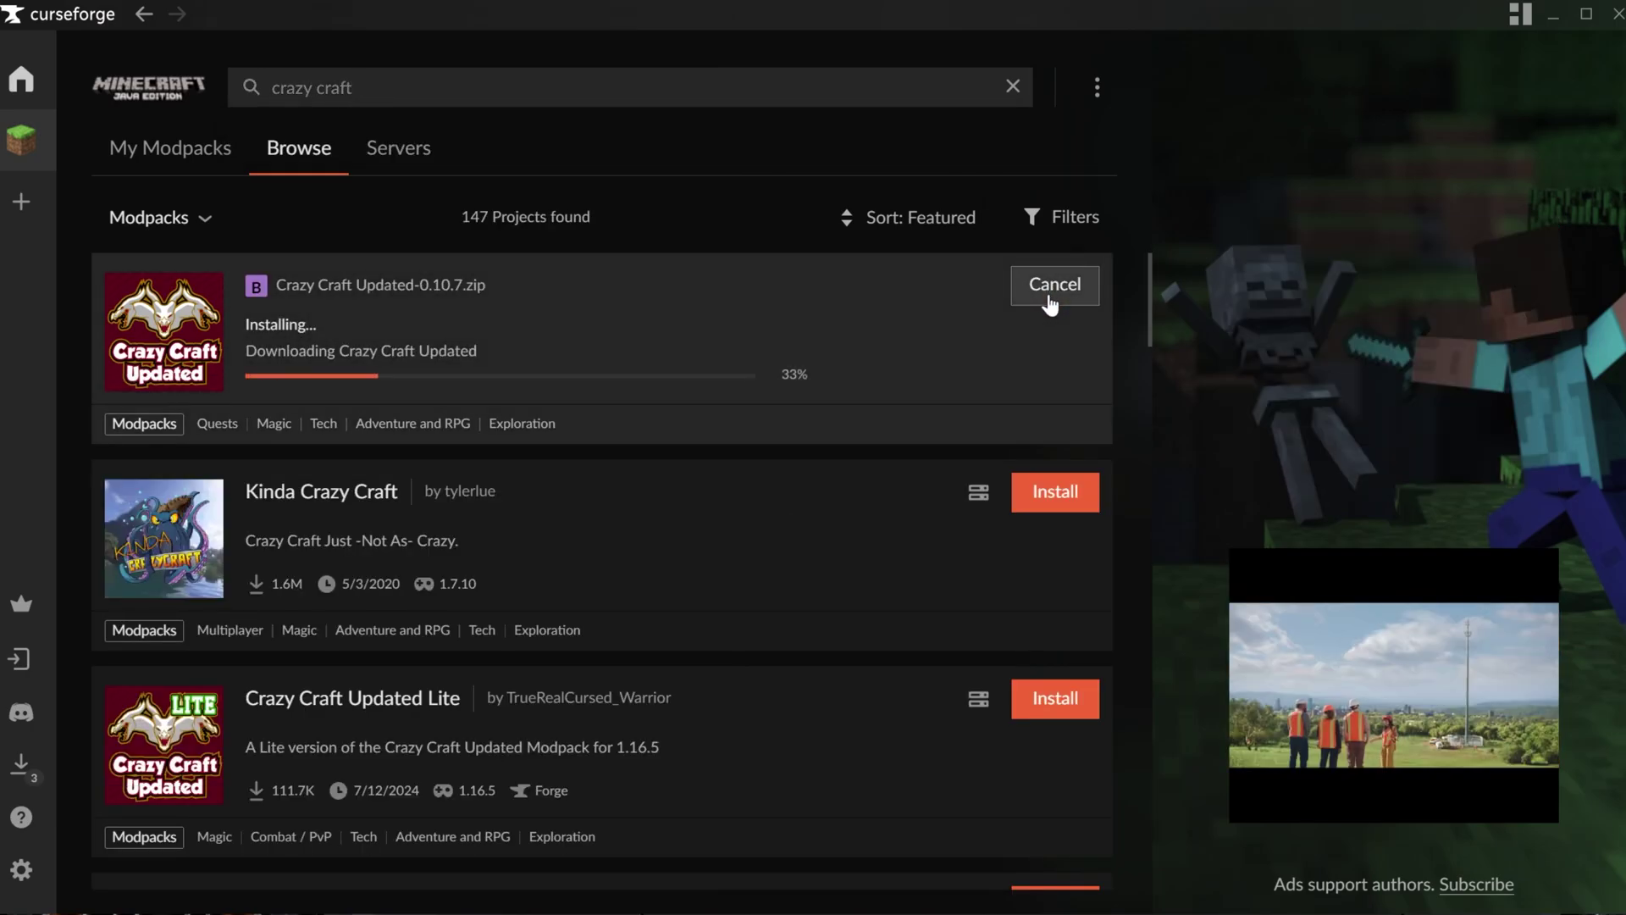
{"action": "left_click", "coordinate": [200, 161]}
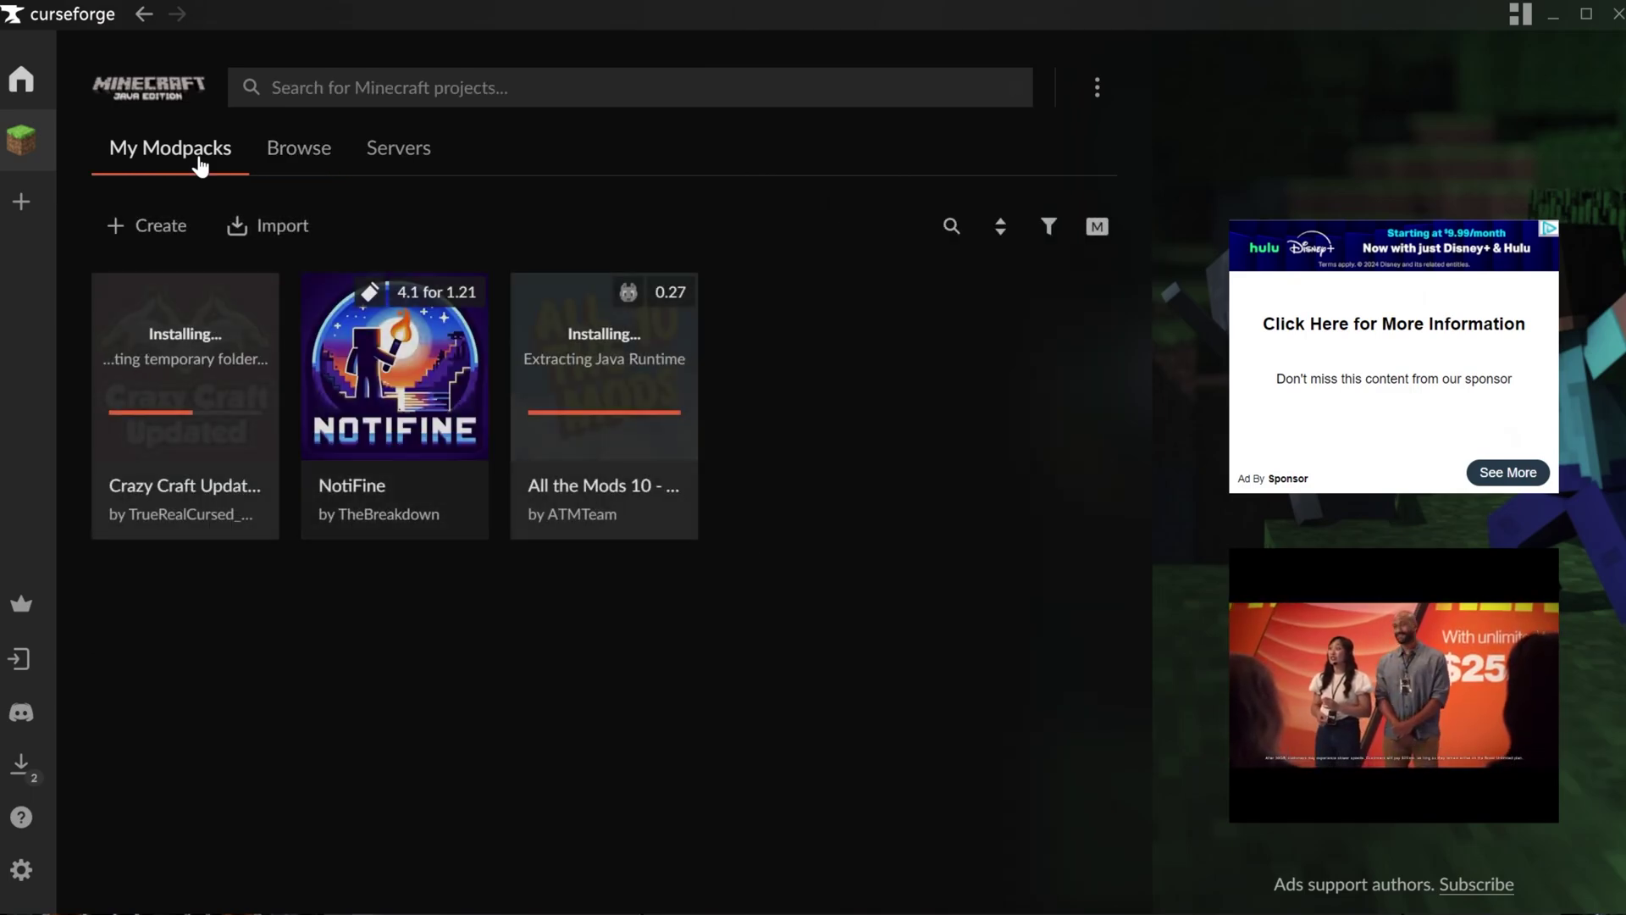
- In the Minecraft-specific settings, set the default Java memory allocated to profiles to 10144 MB and close the settings
{"action": "left_click", "coordinate": [23, 872]}
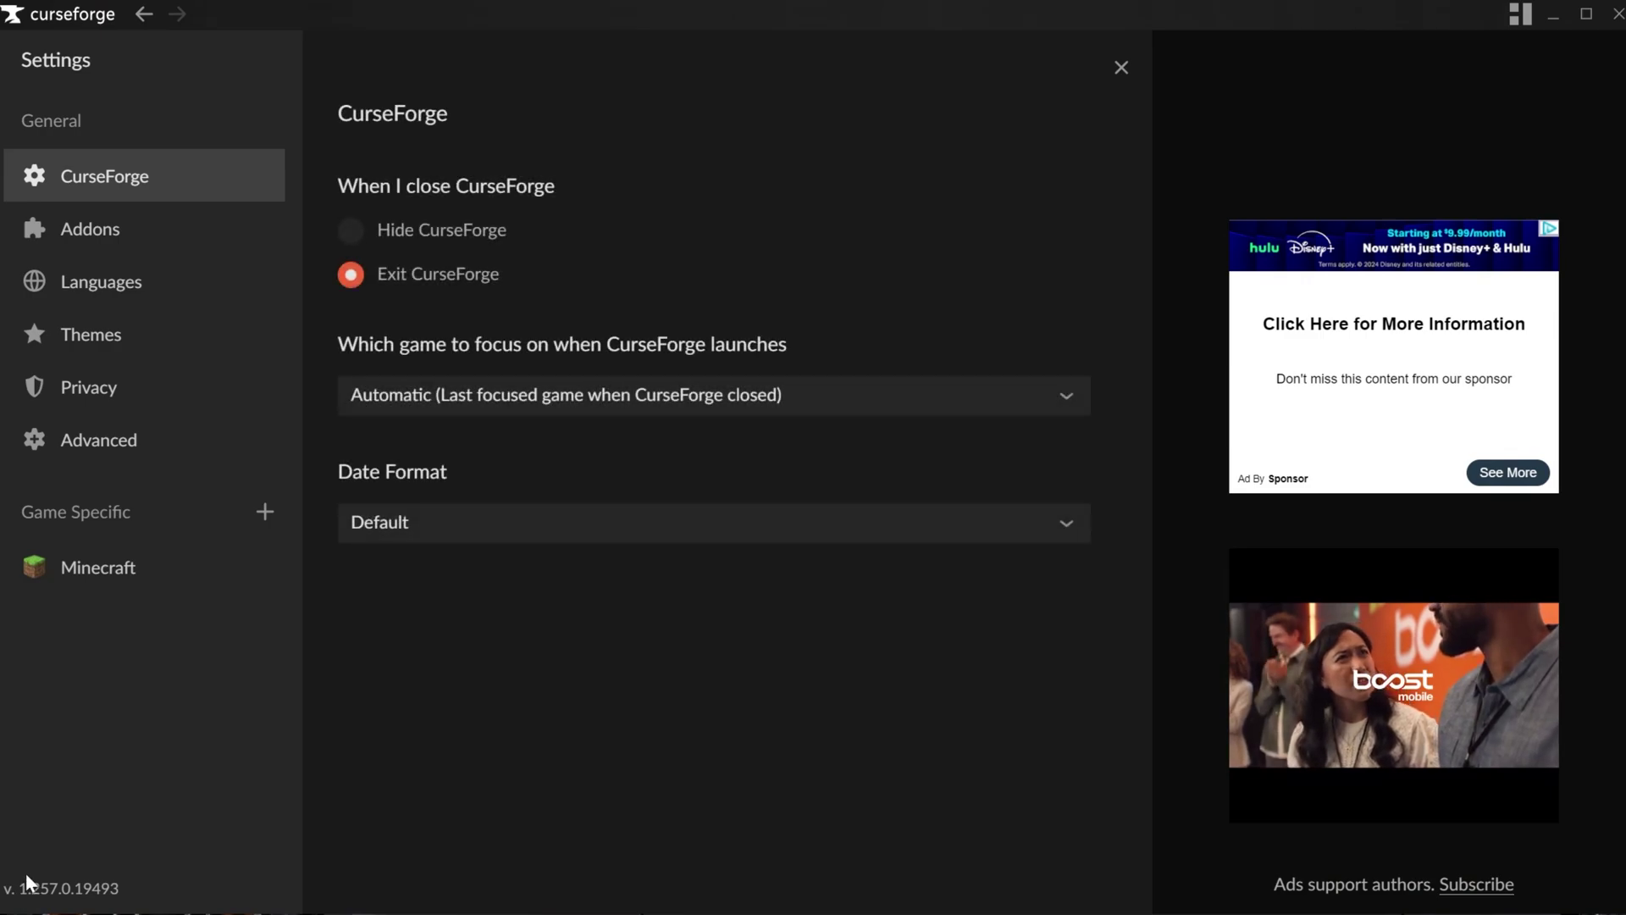
{"action": "left_click", "coordinate": [95, 578]}
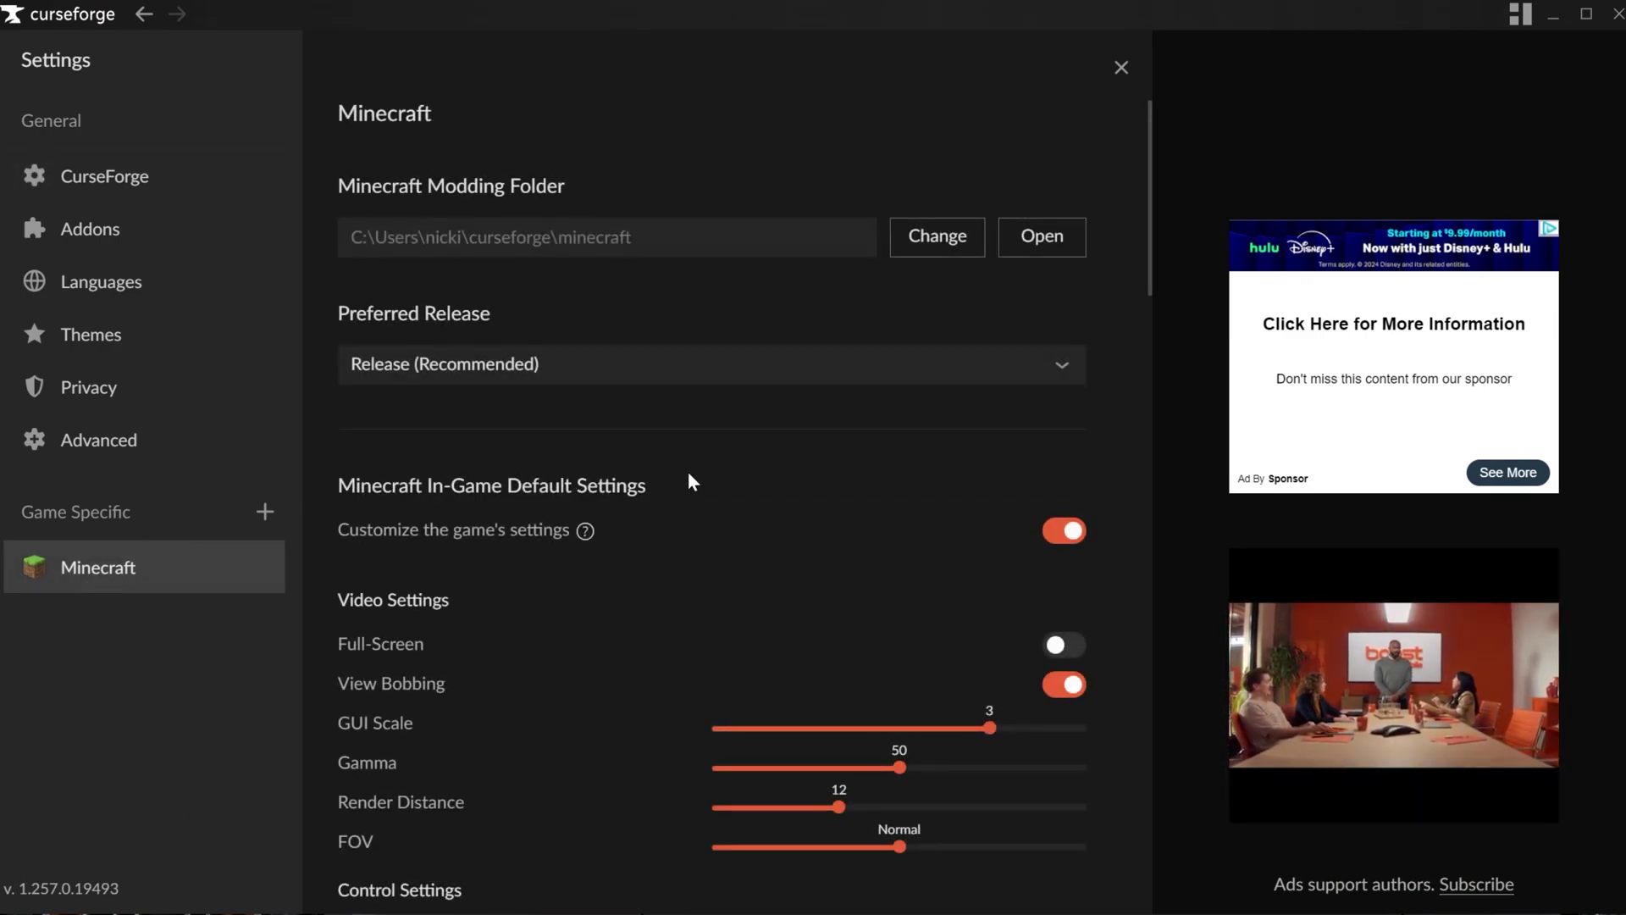
{"action": "scroll", "coordinate": [688, 474], "scroll_direction": "down", "scroll_amount": 3}
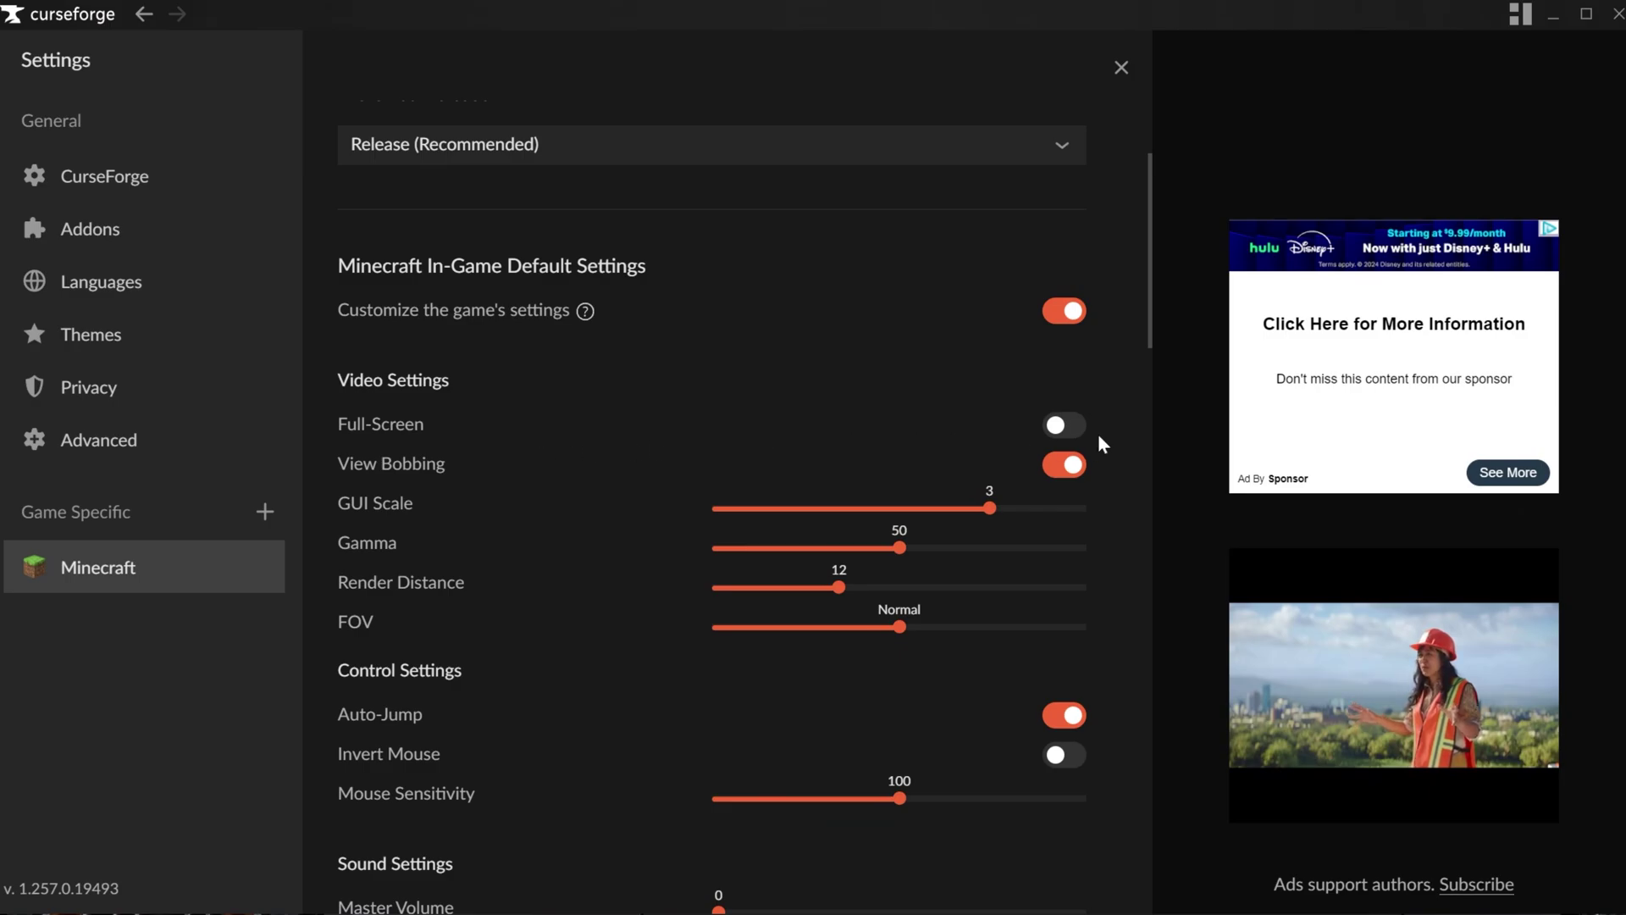
{"action": "scroll", "coordinate": [1106, 443], "scroll_direction": "down", "scroll_amount": 1}
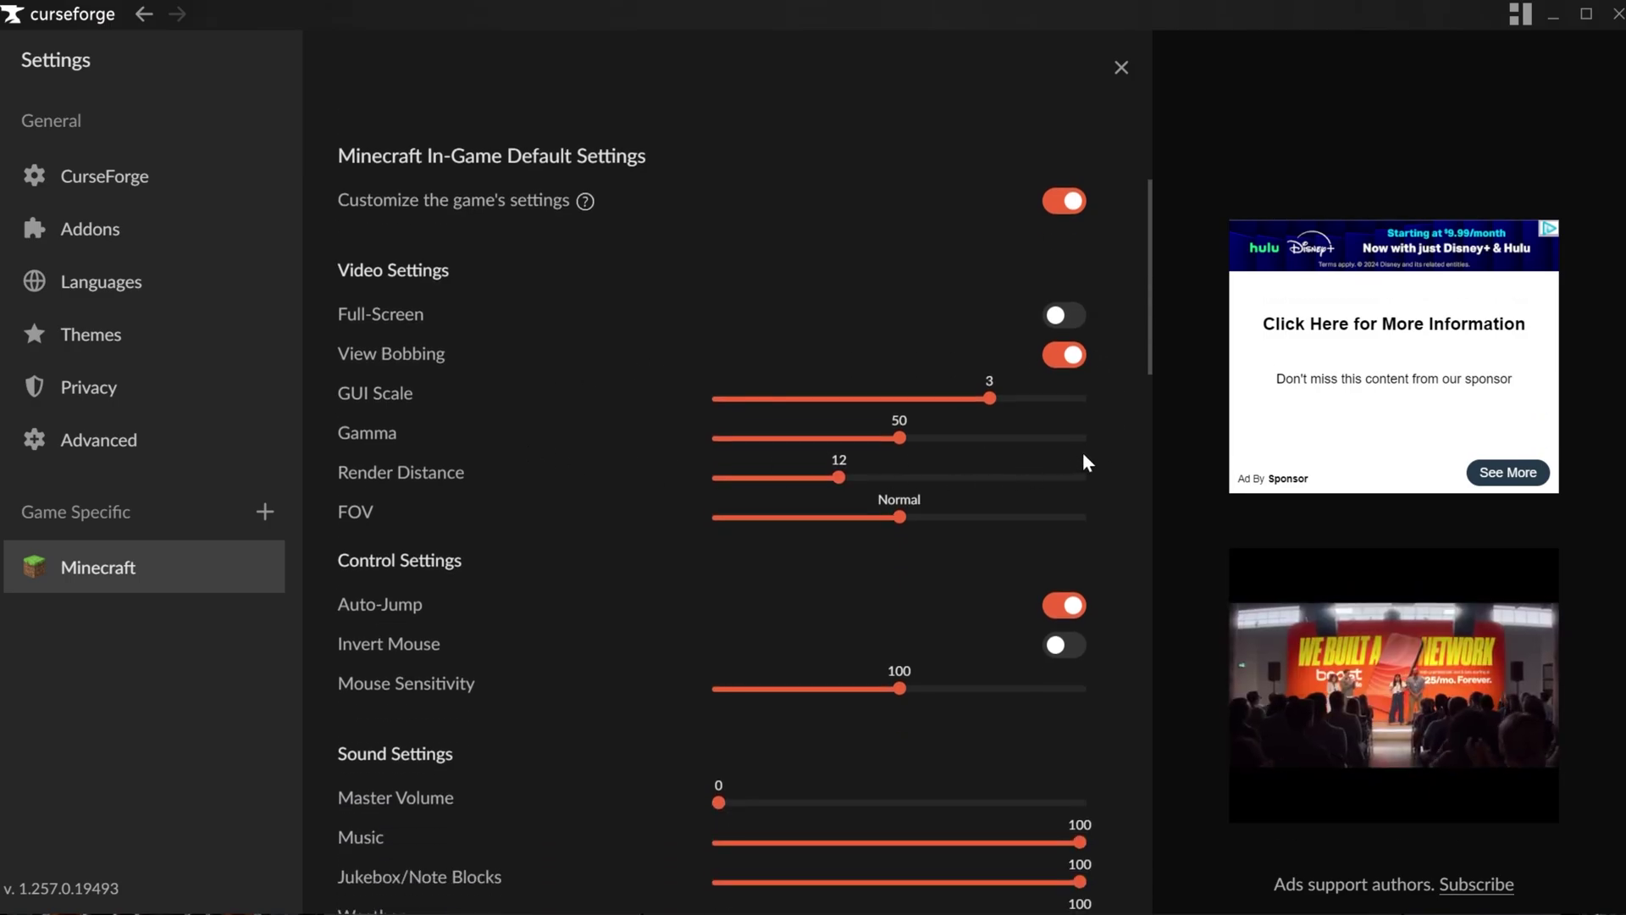
{"action": "scroll", "coordinate": [1098, 471], "scroll_direction": "down", "scroll_amount": 15}
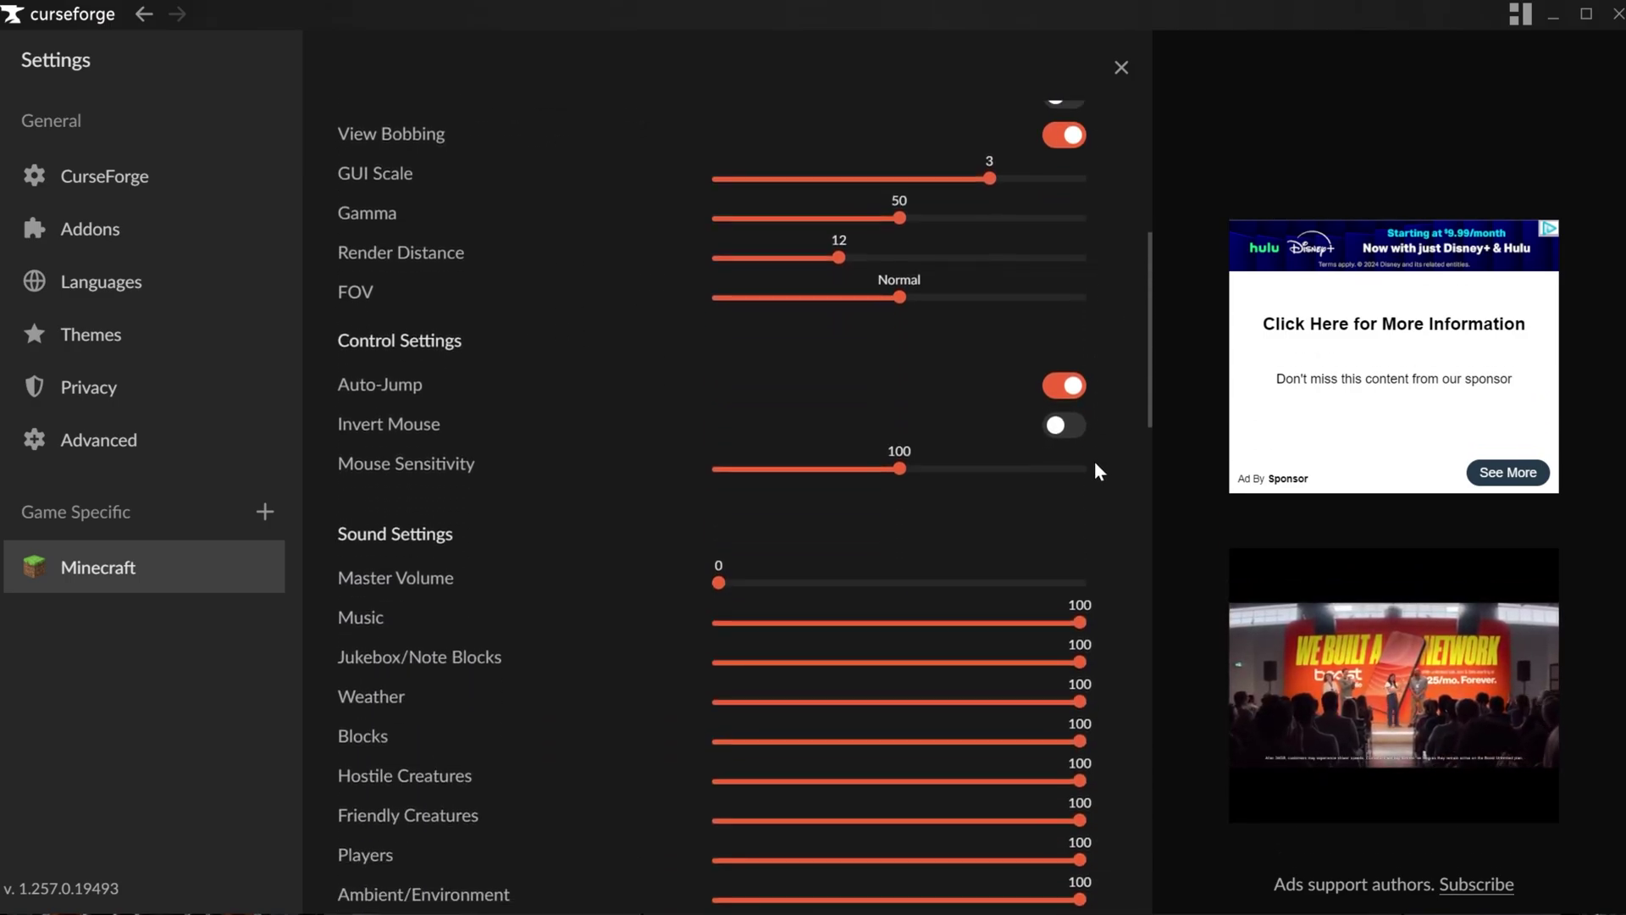
{"action": "scroll", "coordinate": [1111, 517], "scroll_direction": "down", "scroll_amount": 8}
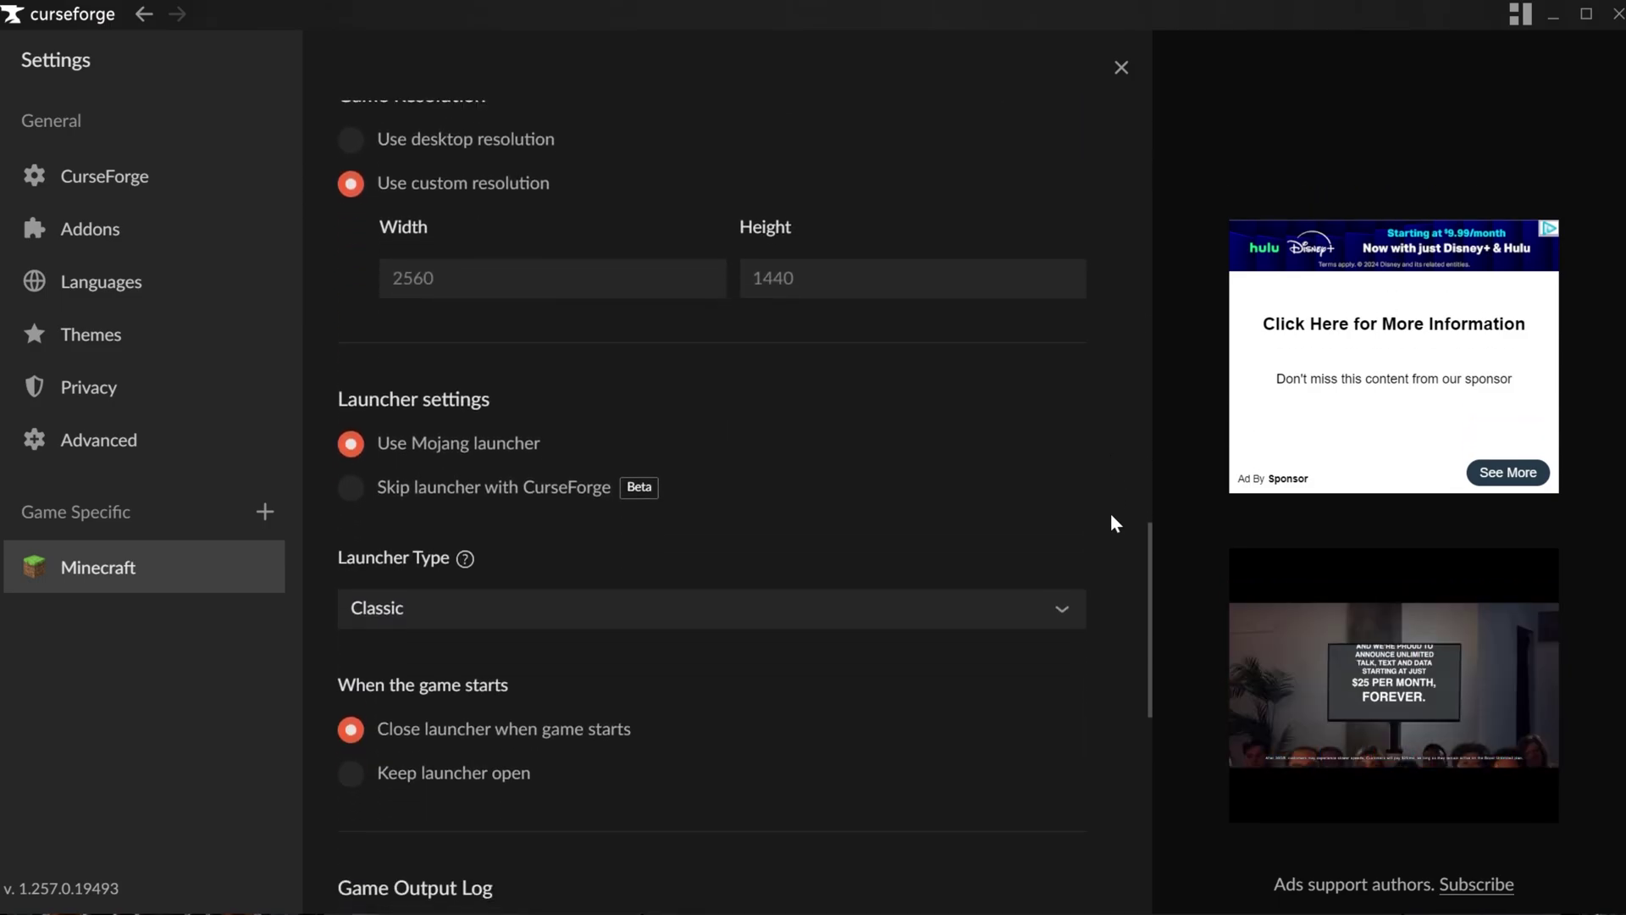
{"action": "scroll", "coordinate": [1112, 521], "scroll_direction": "down", "scroll_amount": 3}
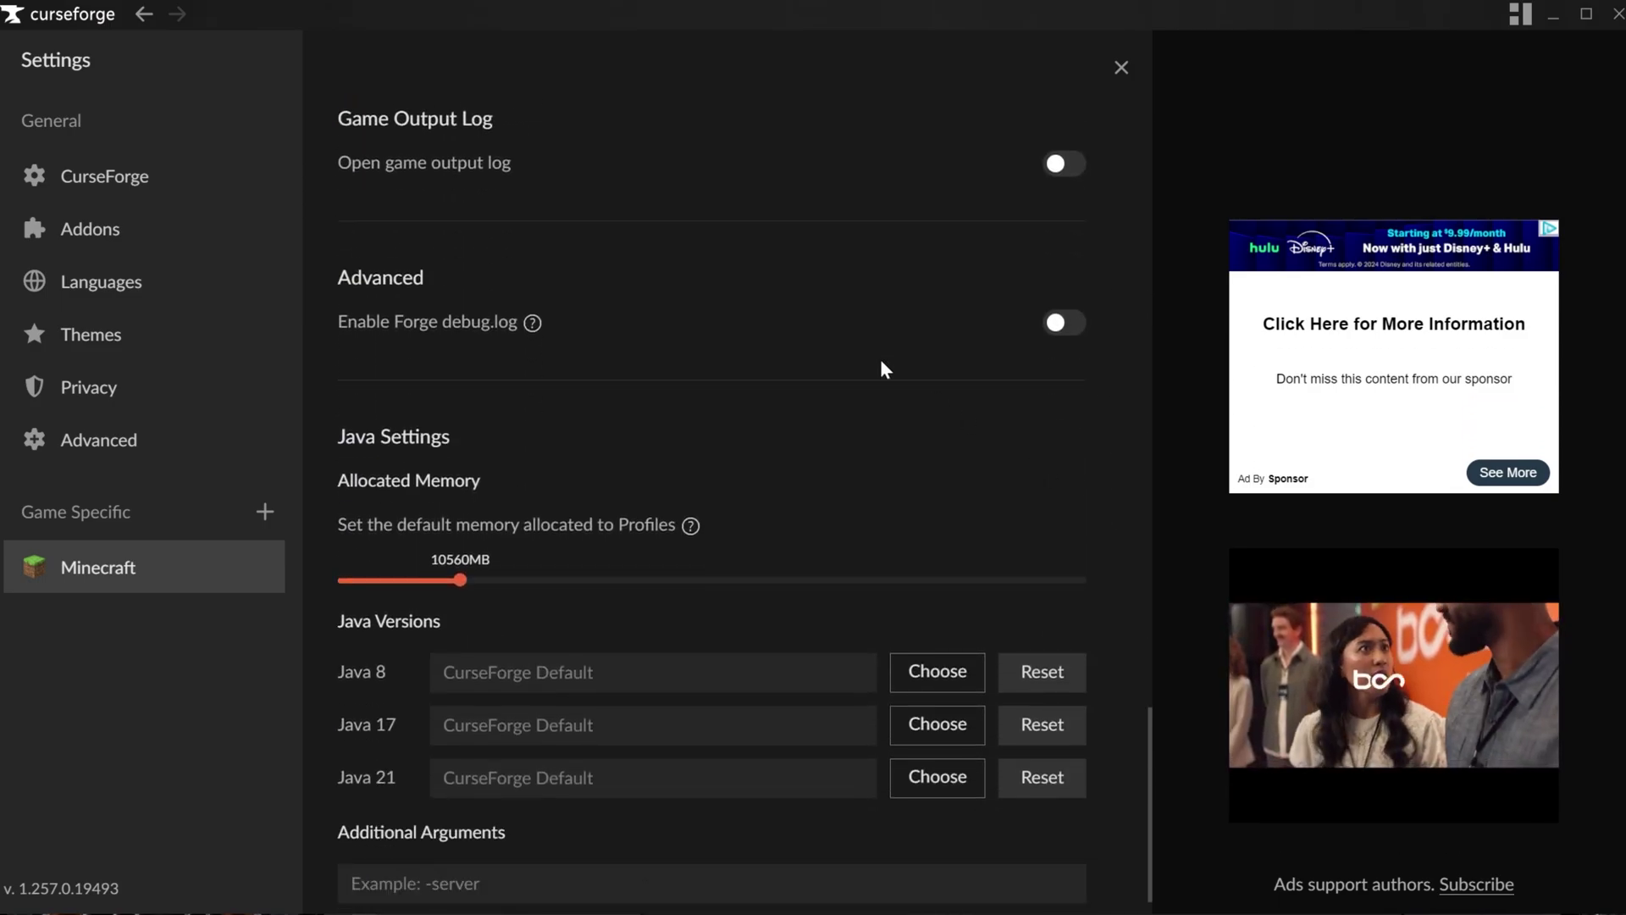
{"action": "scroll", "coordinate": [624, 418], "scroll_direction": "down", "scroll_amount": 1}
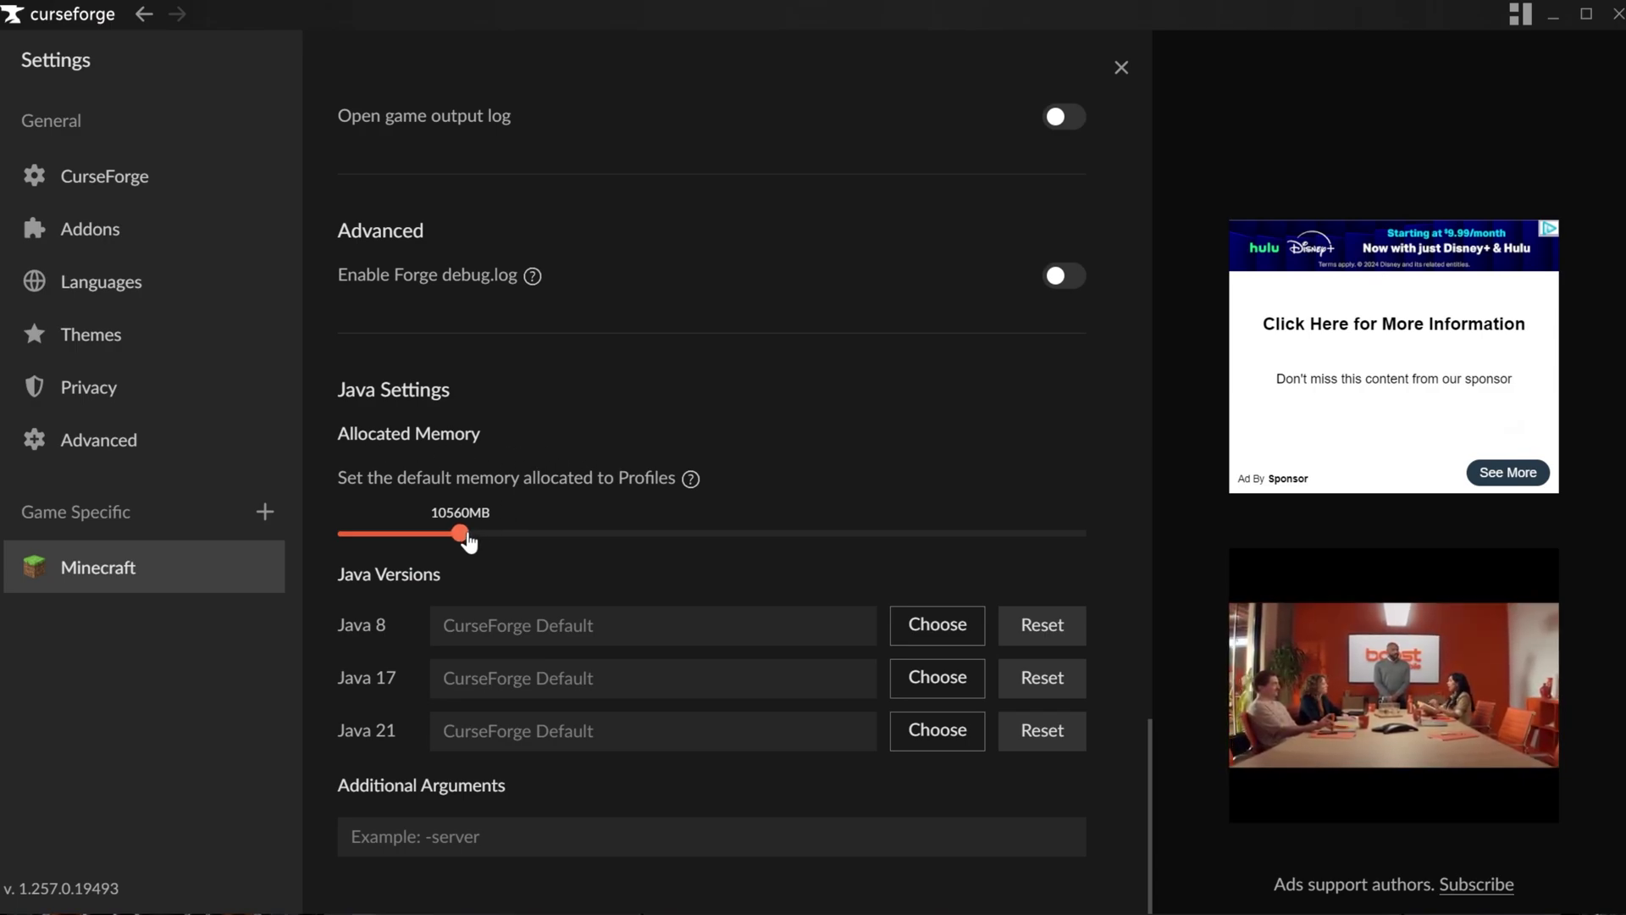
{"action": "left_click_drag", "start_coordinate": [469, 541], "coordinate": [433, 543]}
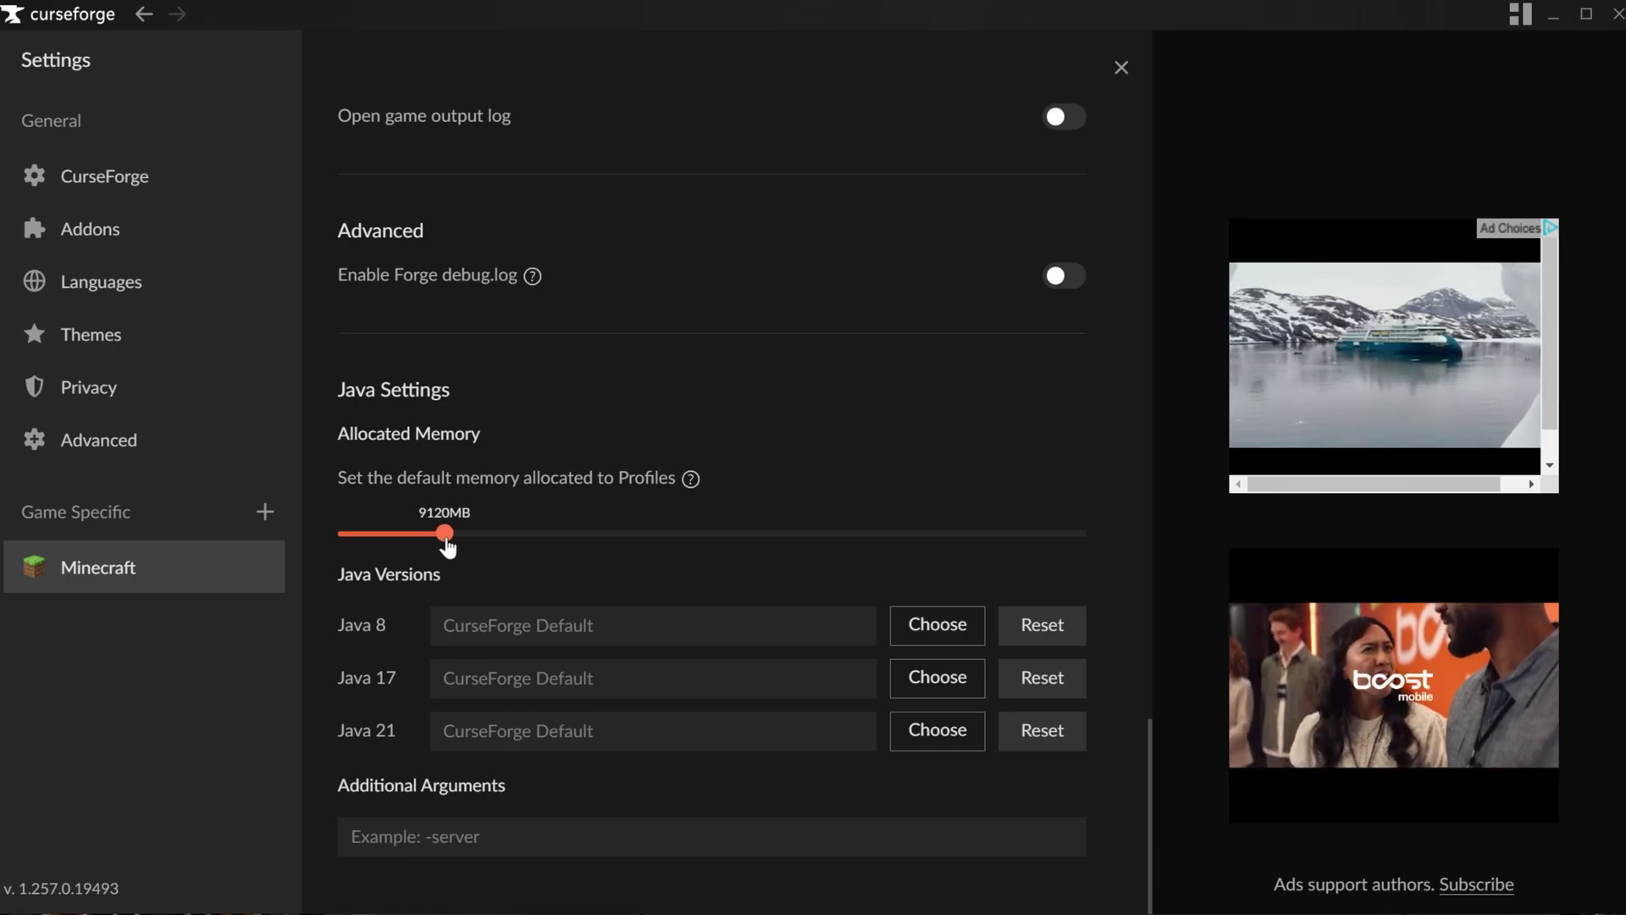
{"action": "left_click_drag", "start_coordinate": [435, 546], "coordinate": [457, 546]}
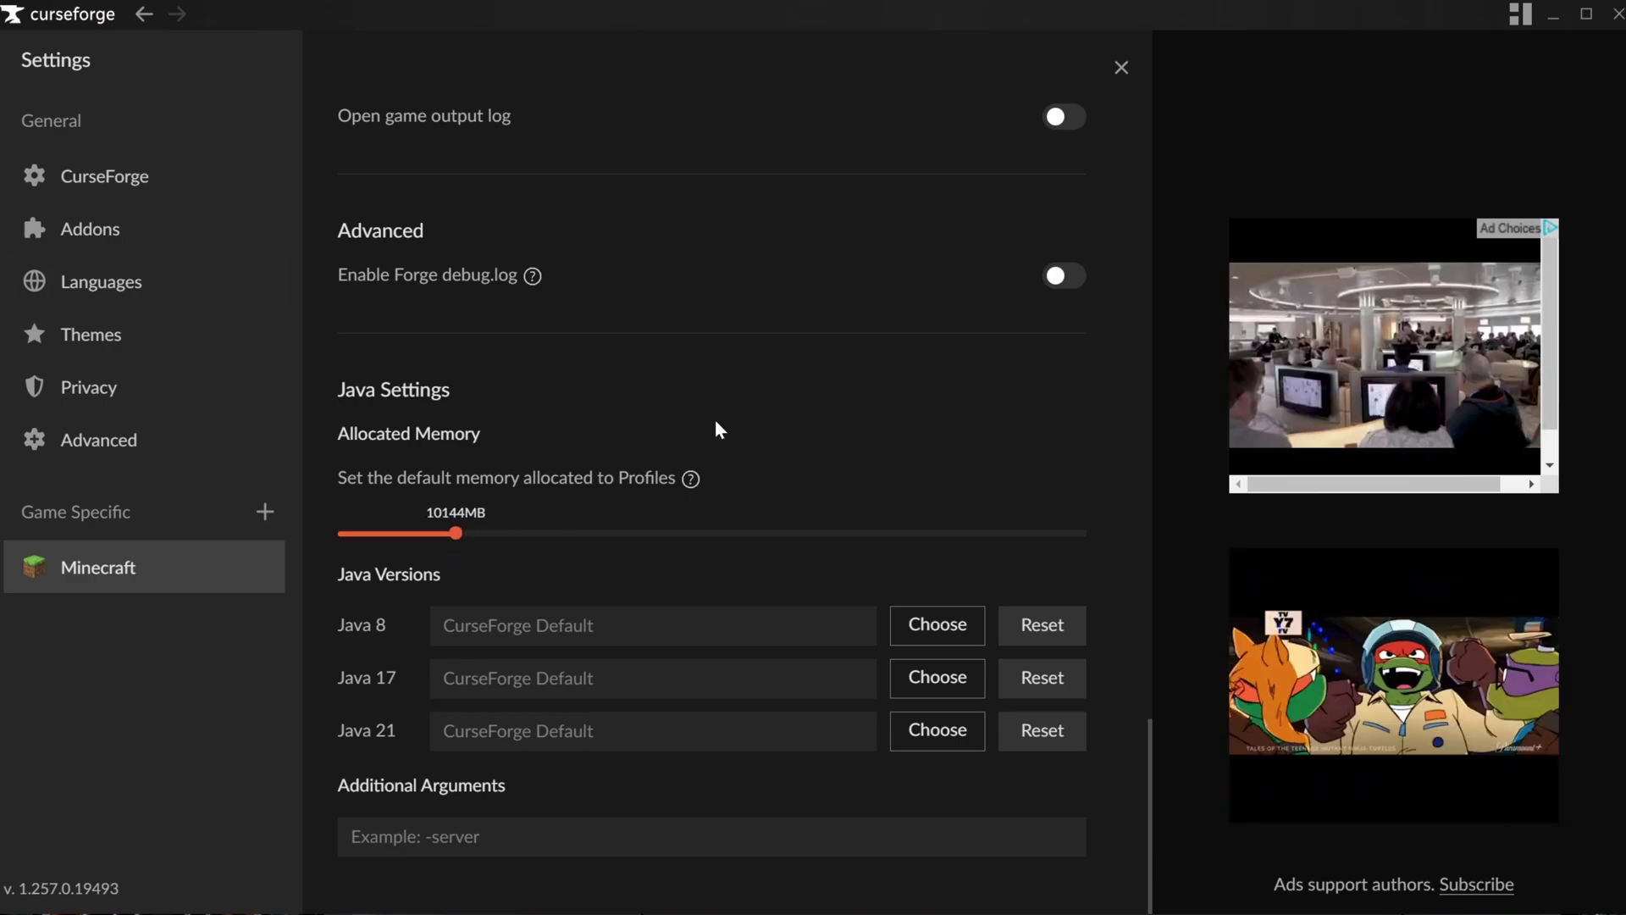
{"action": "left_click", "coordinate": [1121, 67]}
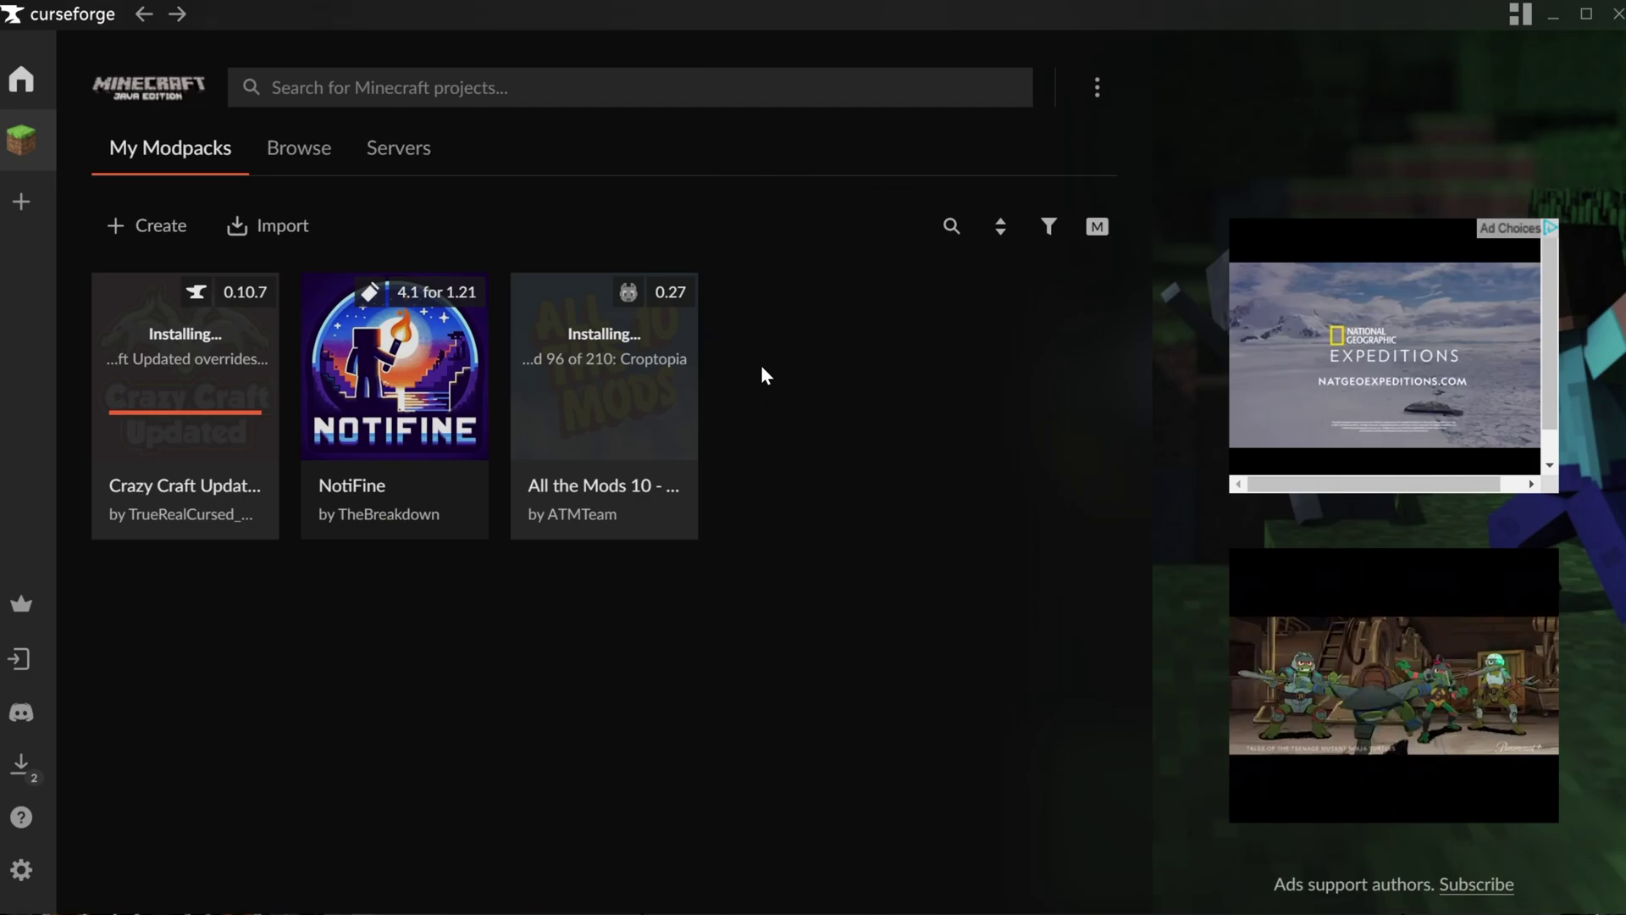
- Launch the NotiFine modpack and log in to the Minecraft Launcher with a Microsoft account
{"action": "mouse_move", "coordinate": [381, 437]}
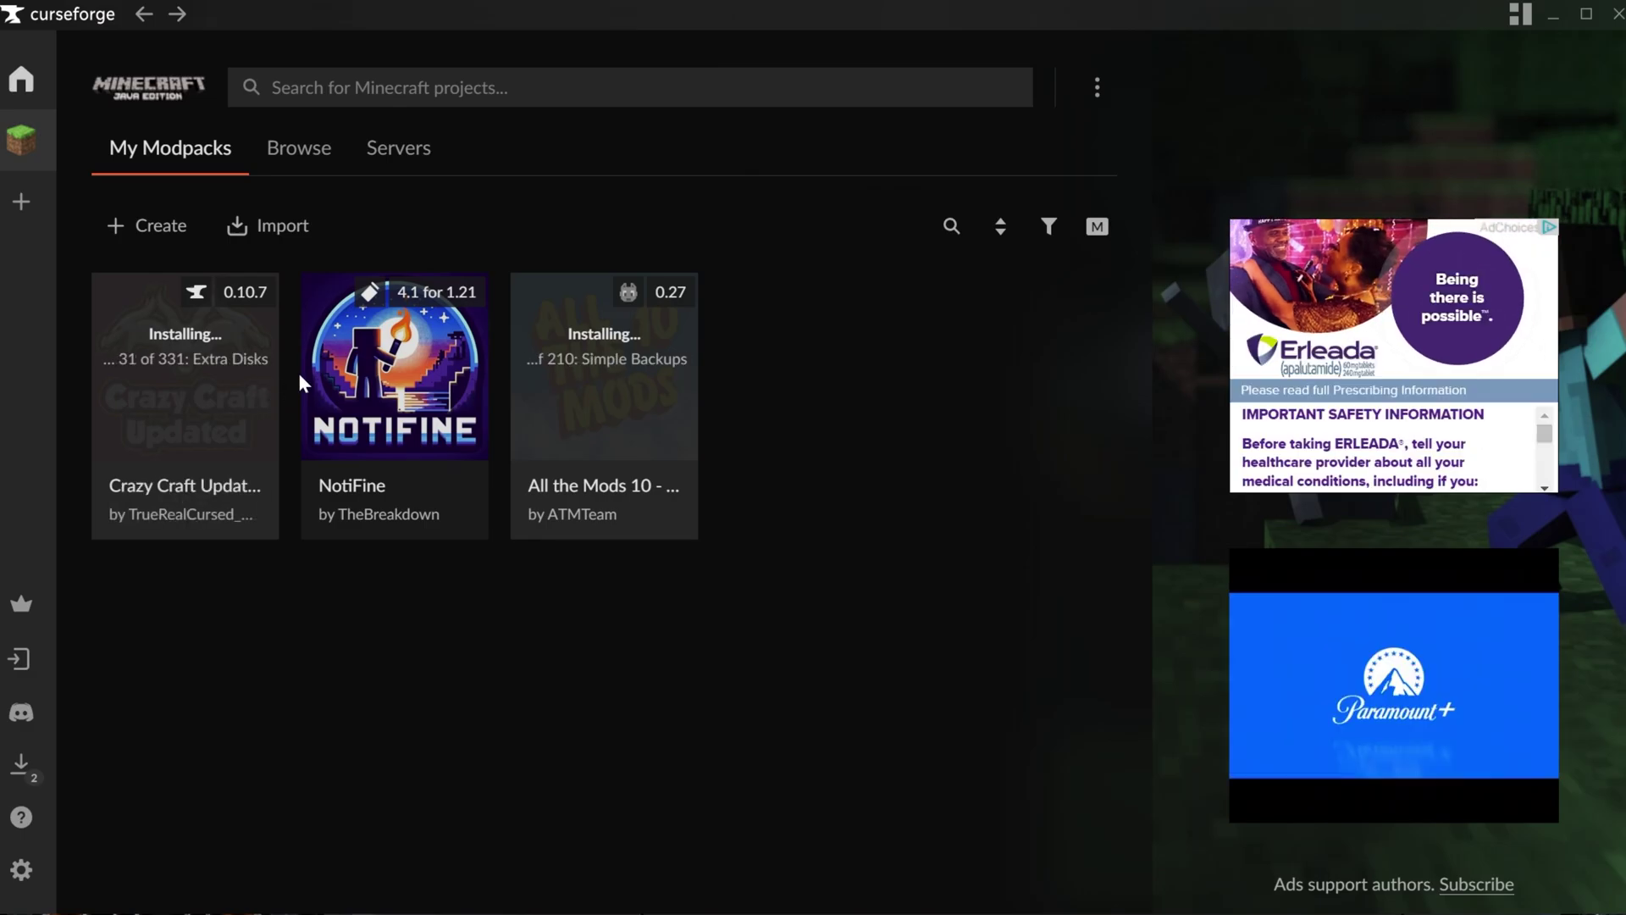
{"action": "left_click", "coordinate": [339, 498]}
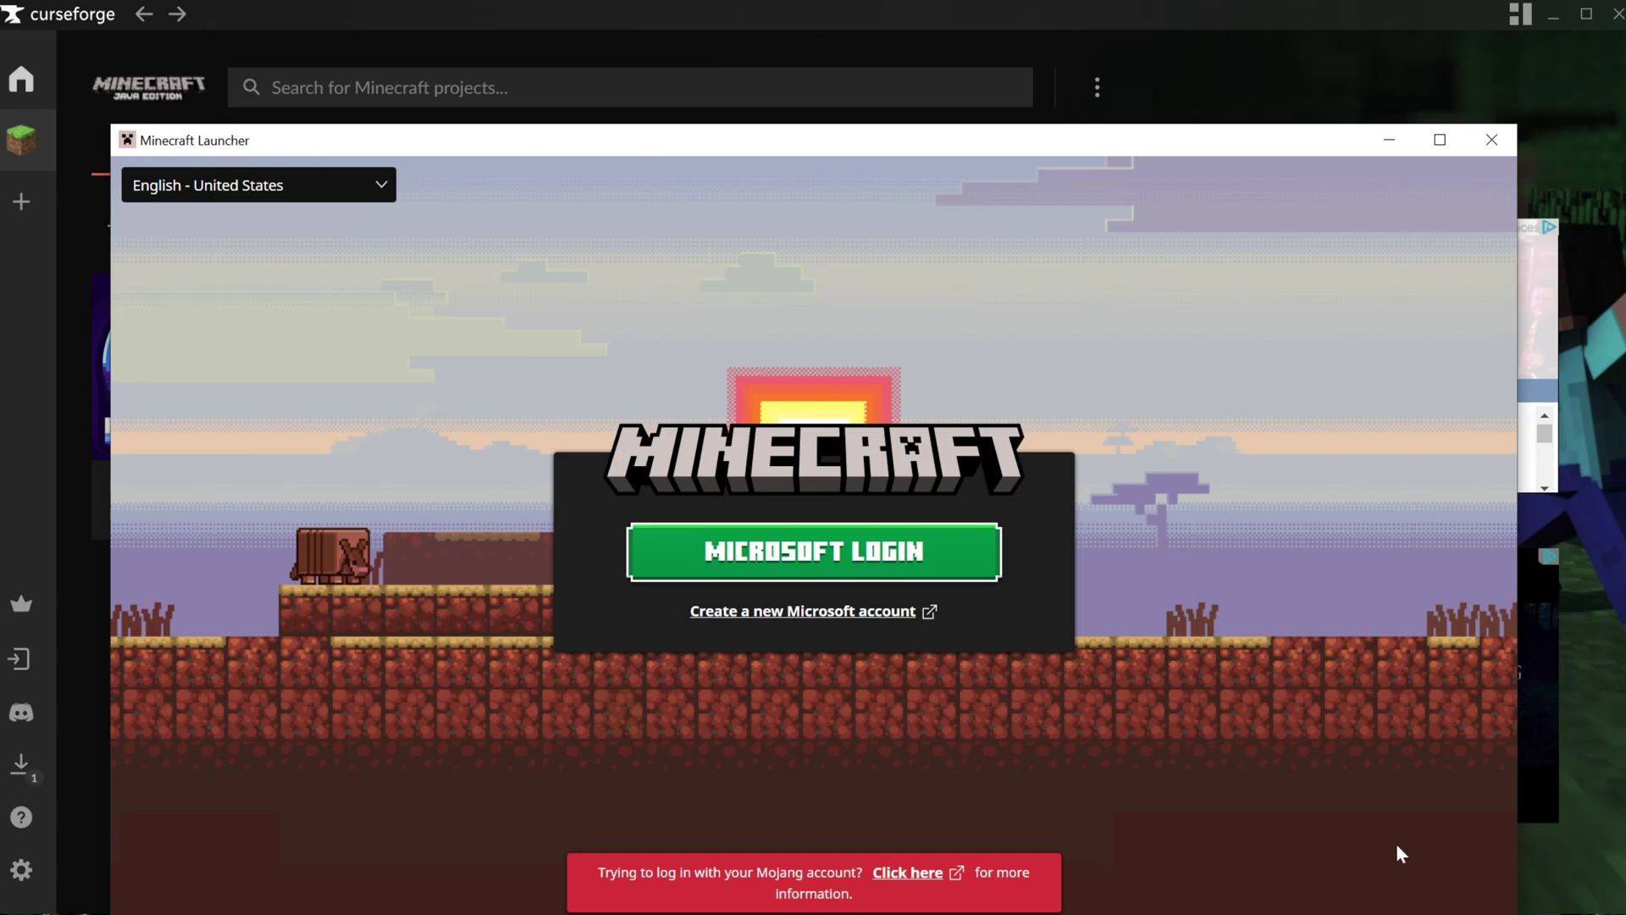
{"action": "left_click", "coordinate": [792, 555]}
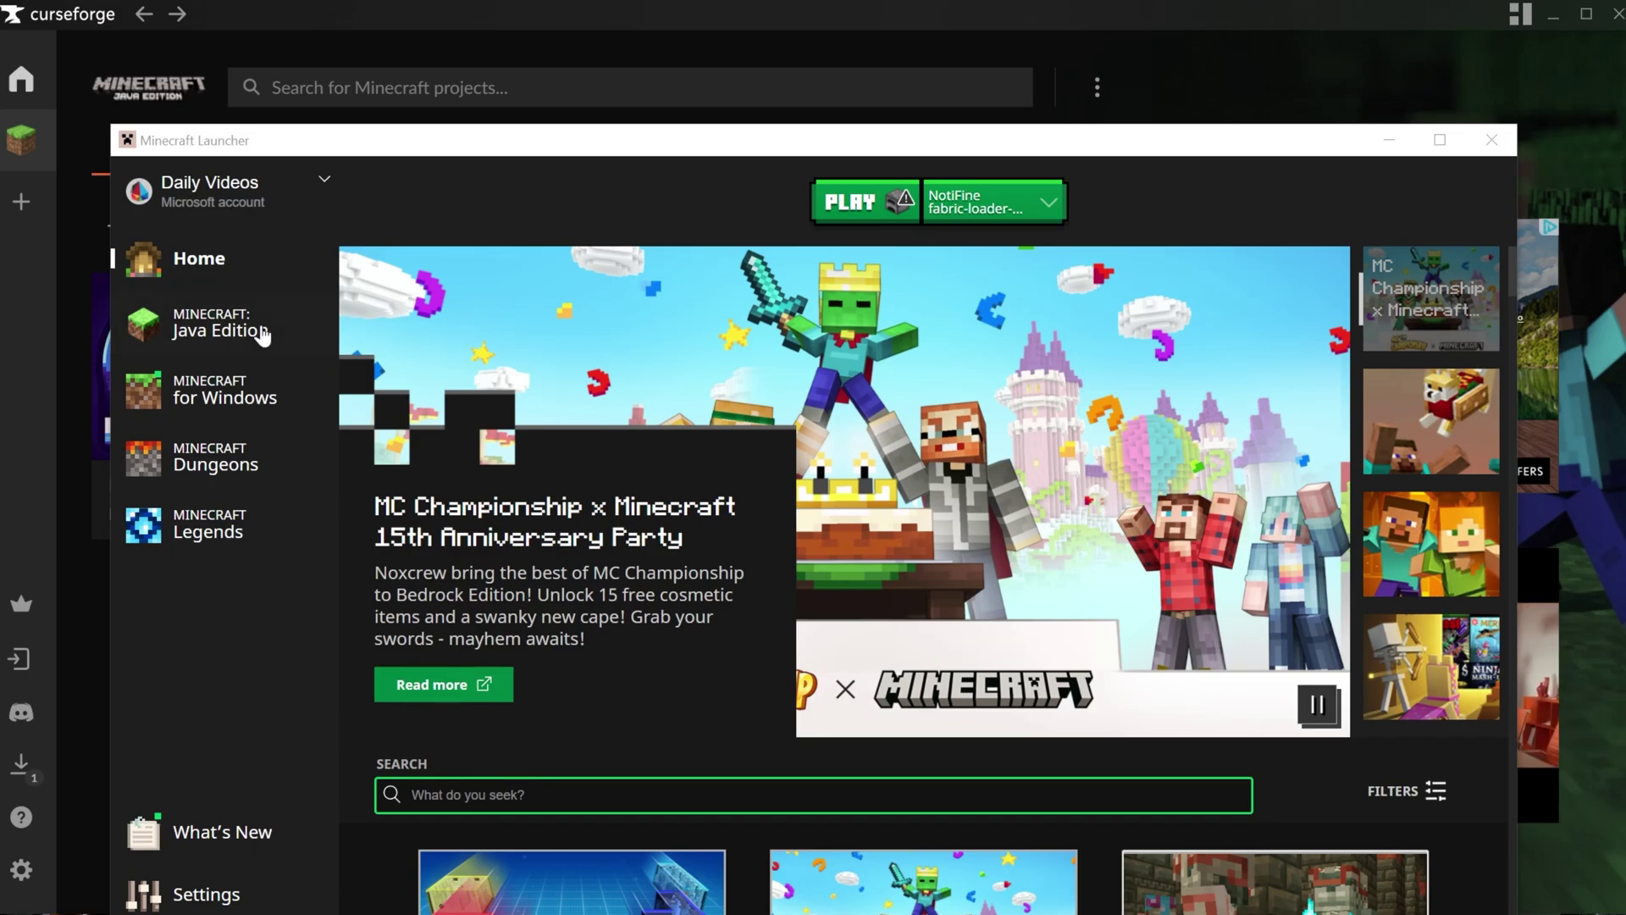
- Check the installation selected for Minecraft: Java Edition in the launcher, and minimize the launcher
{"action": "left_click", "coordinate": [264, 337]}
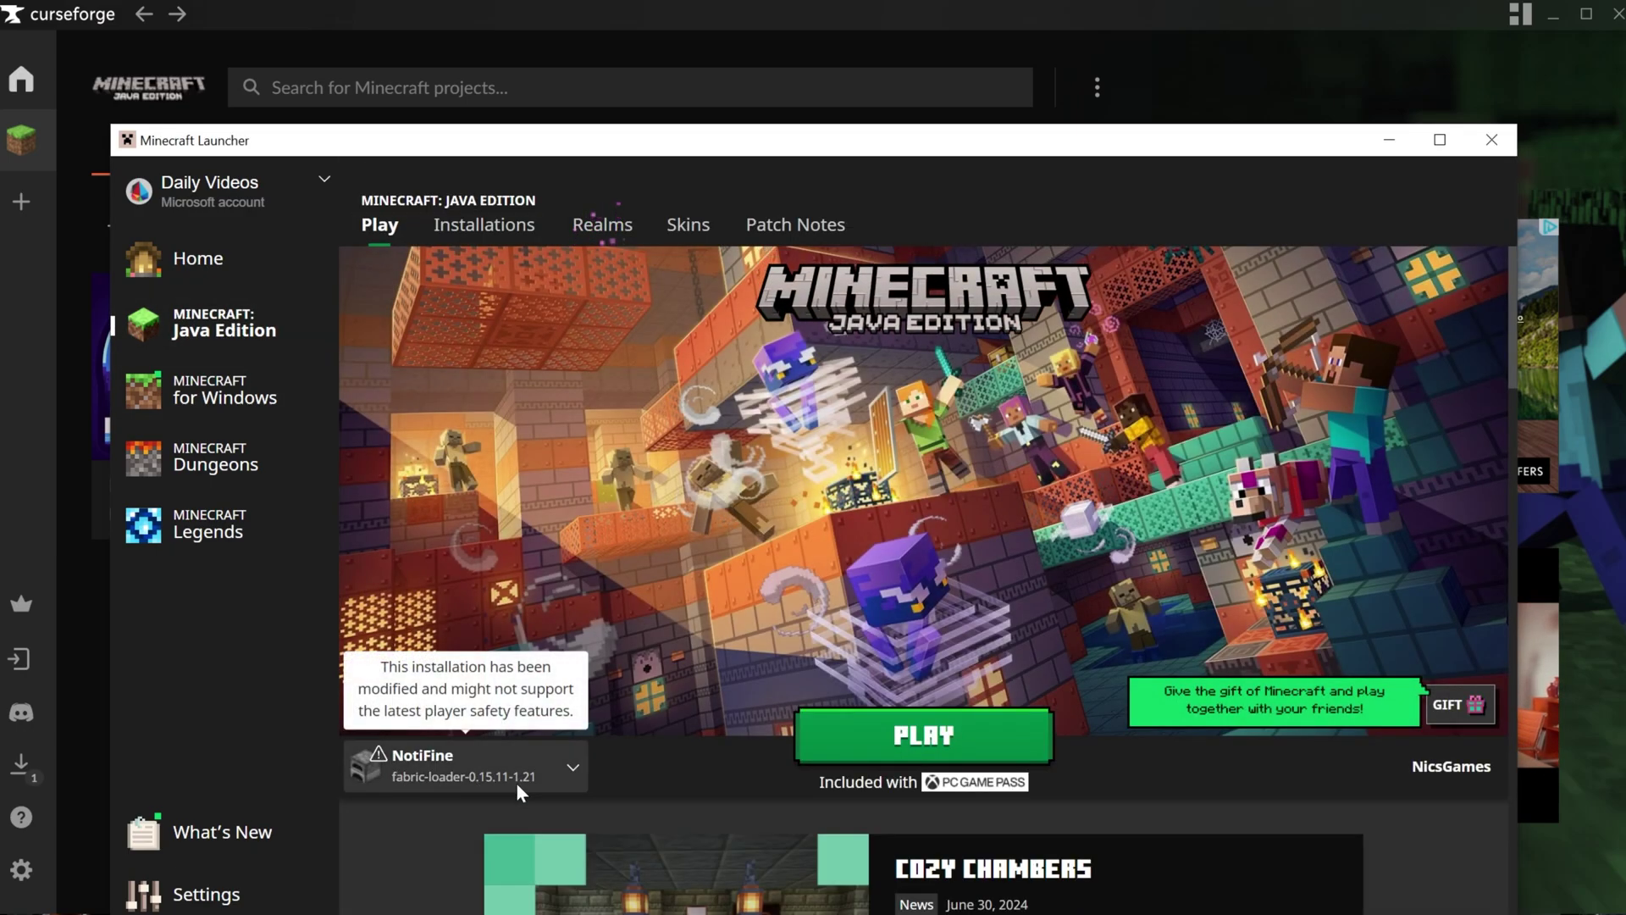
{"action": "left_click", "coordinate": [475, 775]}
{"action": "left_click", "coordinate": [496, 769]}
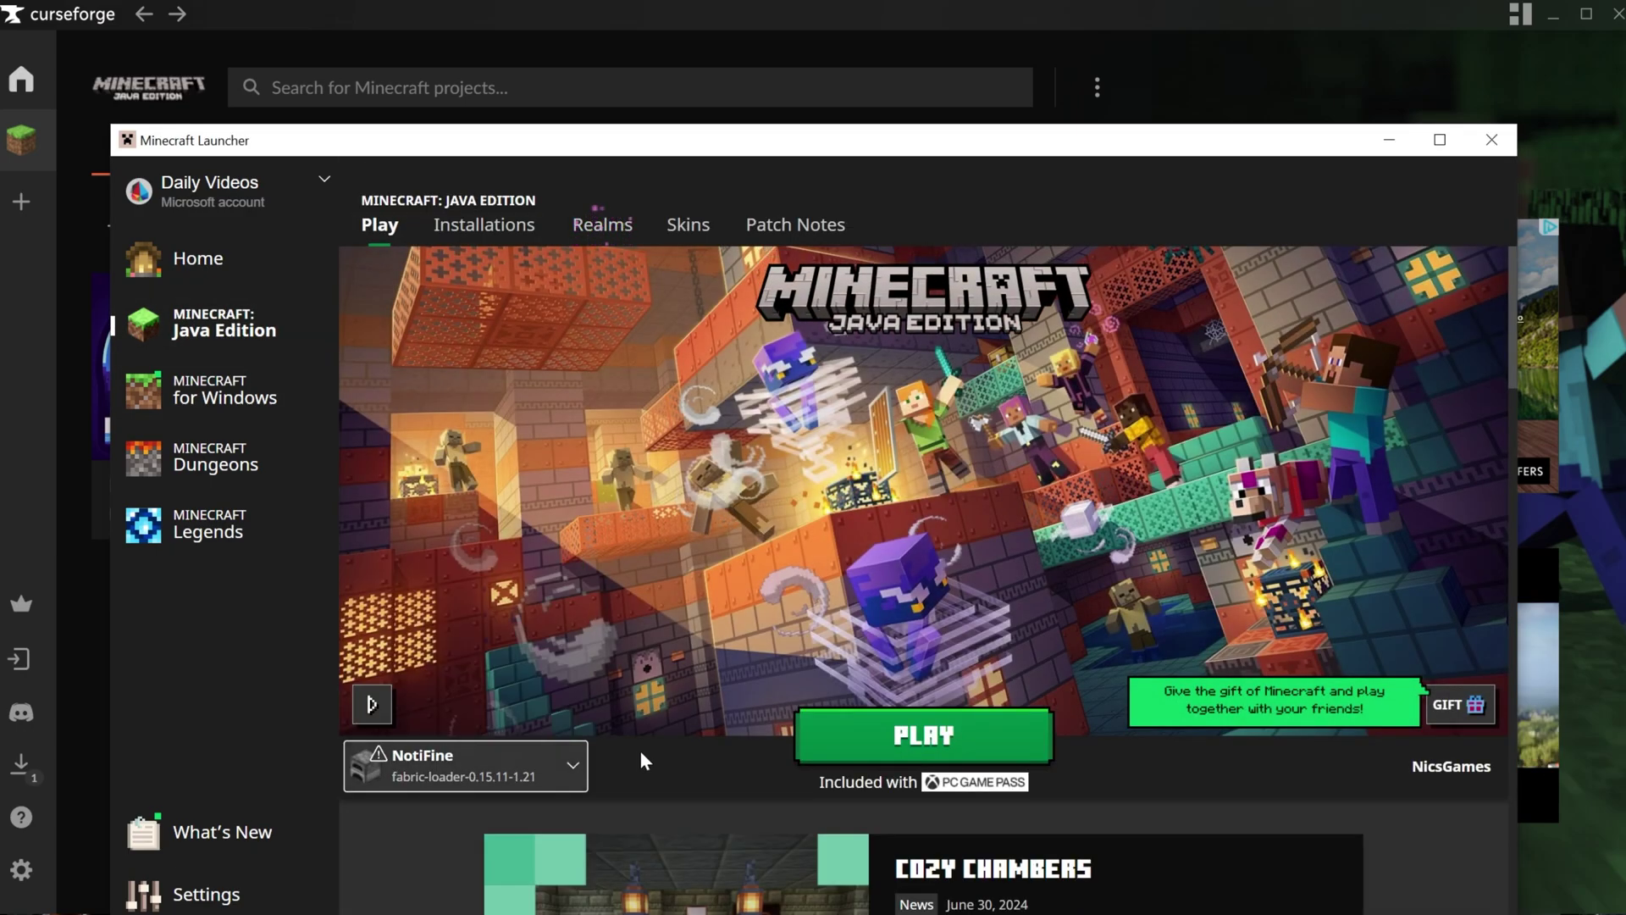
{"action": "left_click", "coordinate": [1389, 139]}
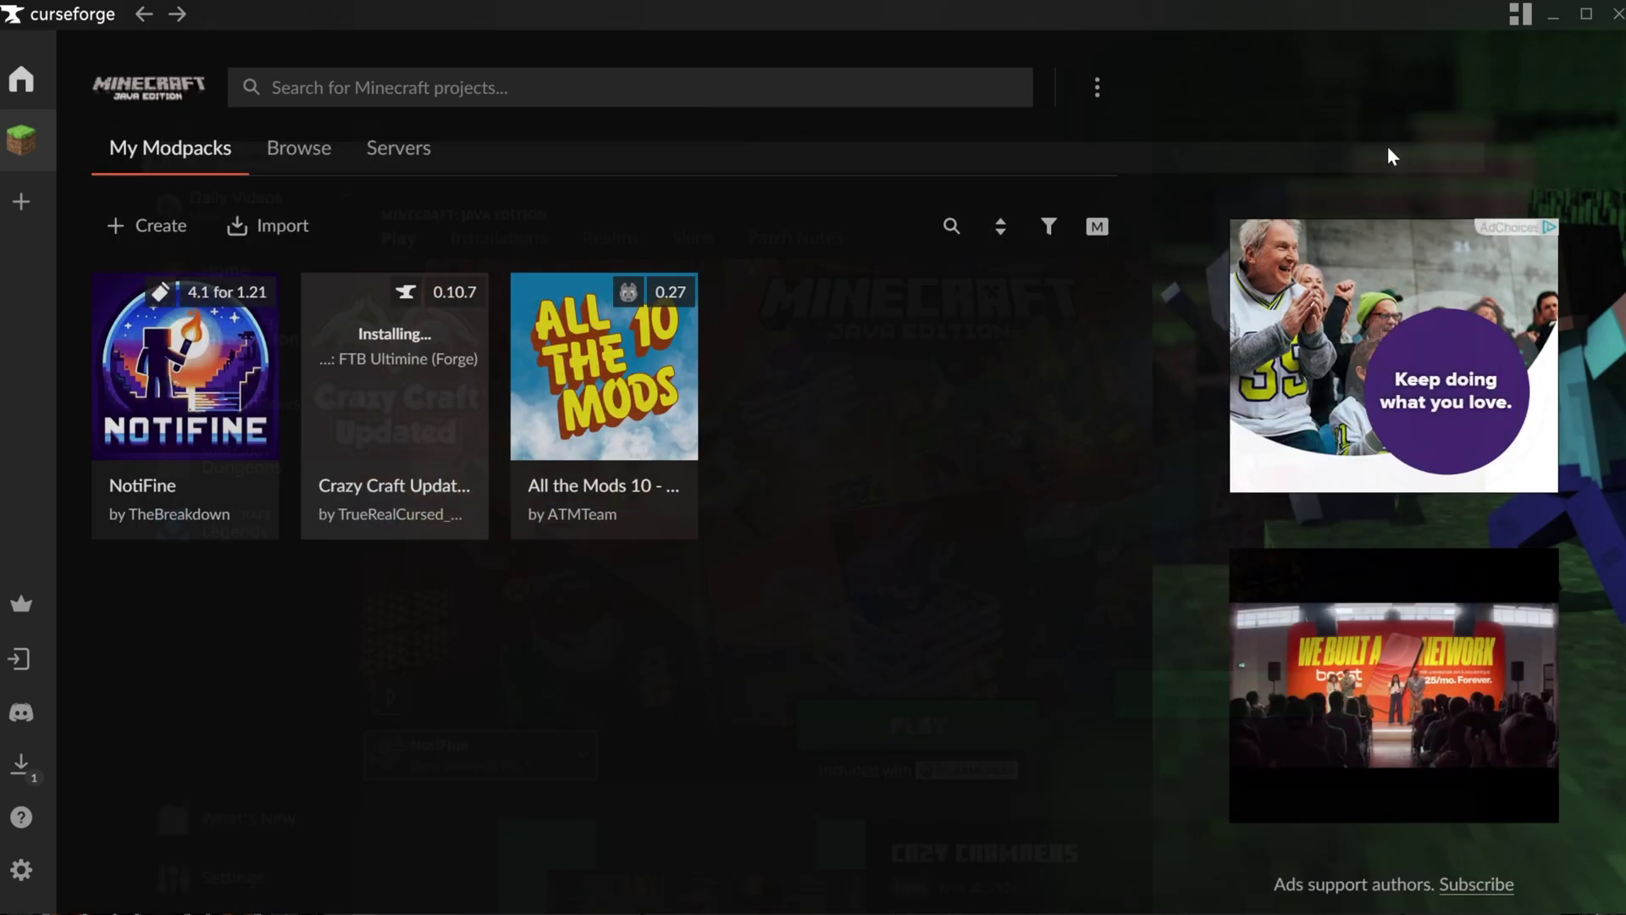
- Launch the All the Mods 10 modpack and start the game, accepting the modified-installation warning
{"action": "left_click", "coordinate": [623, 501]}
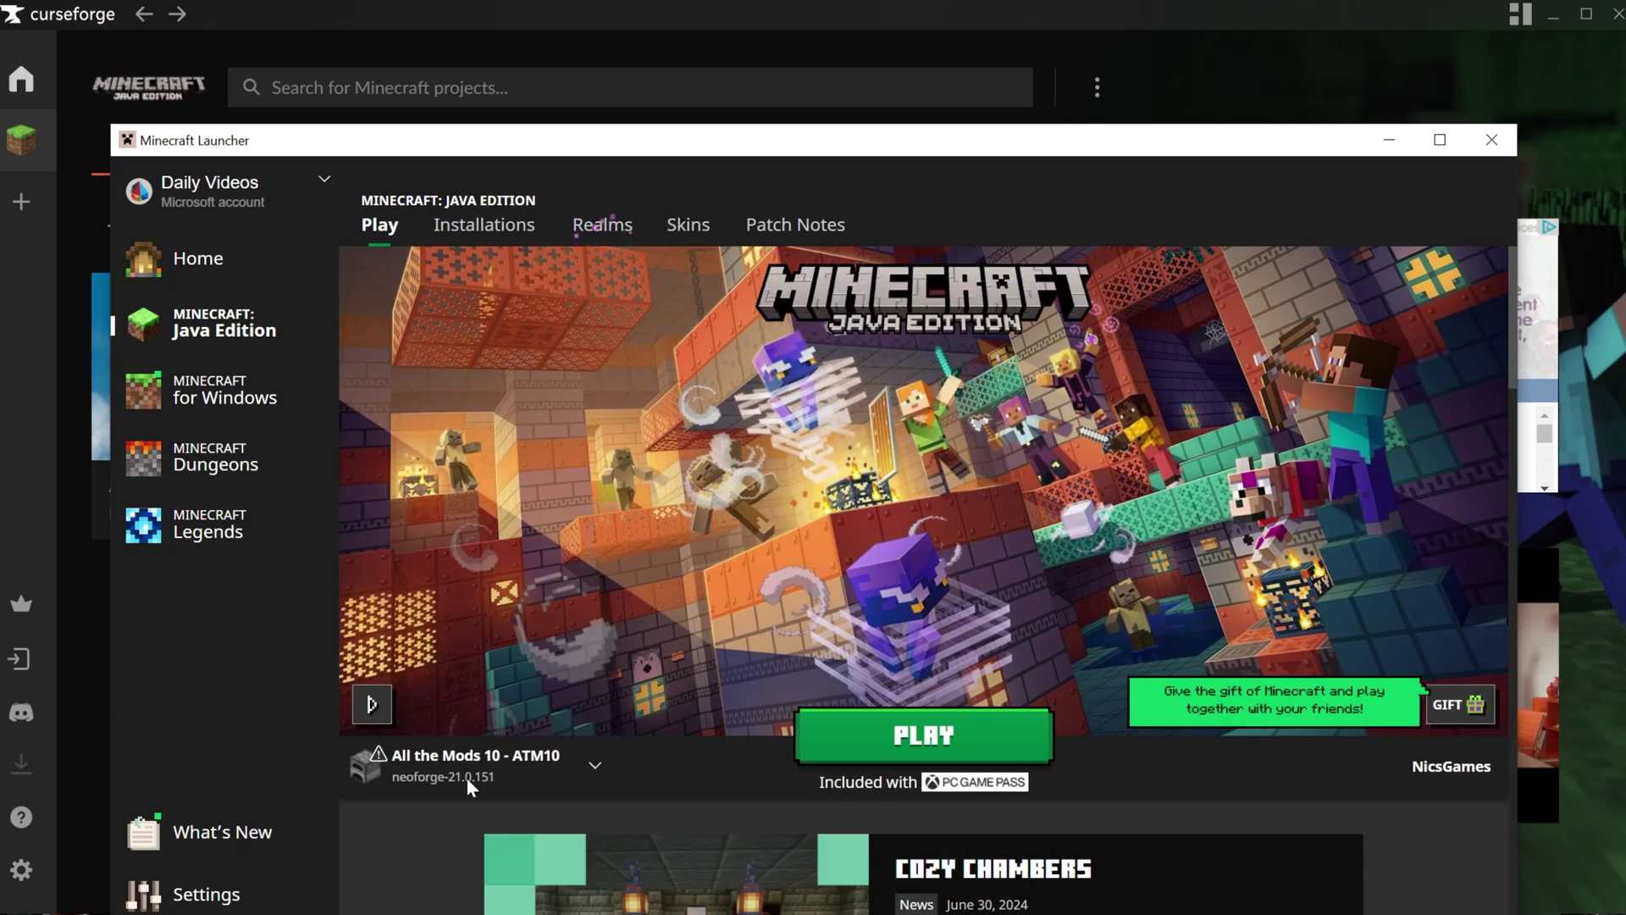
{"action": "left_click", "coordinate": [1033, 730]}
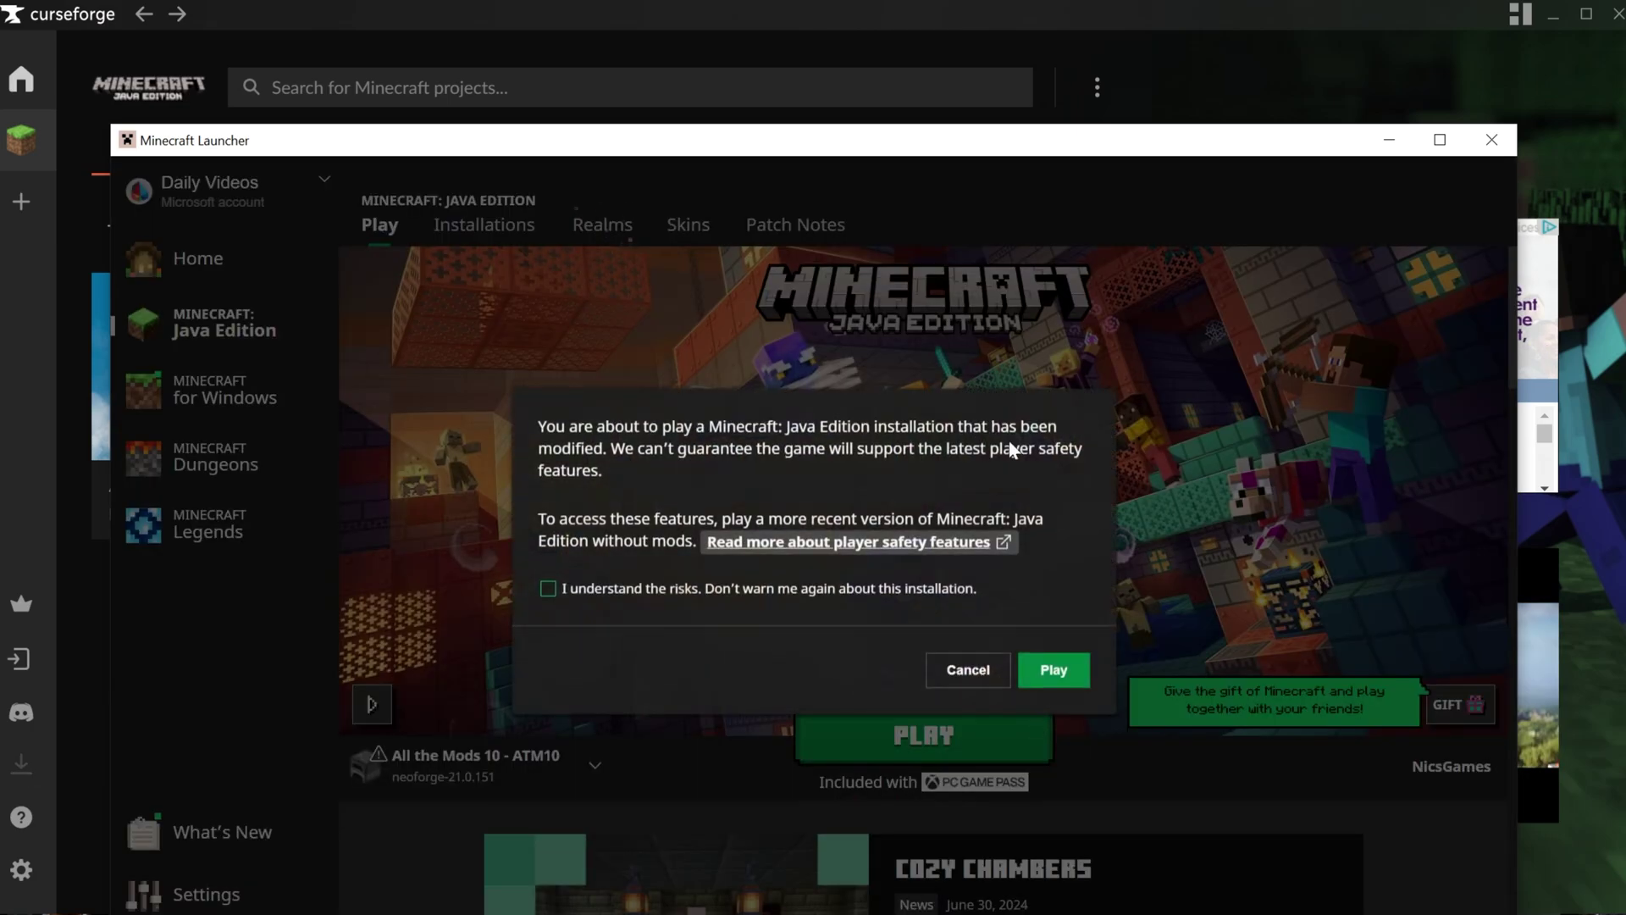
{"action": "left_click", "coordinate": [1050, 672]}
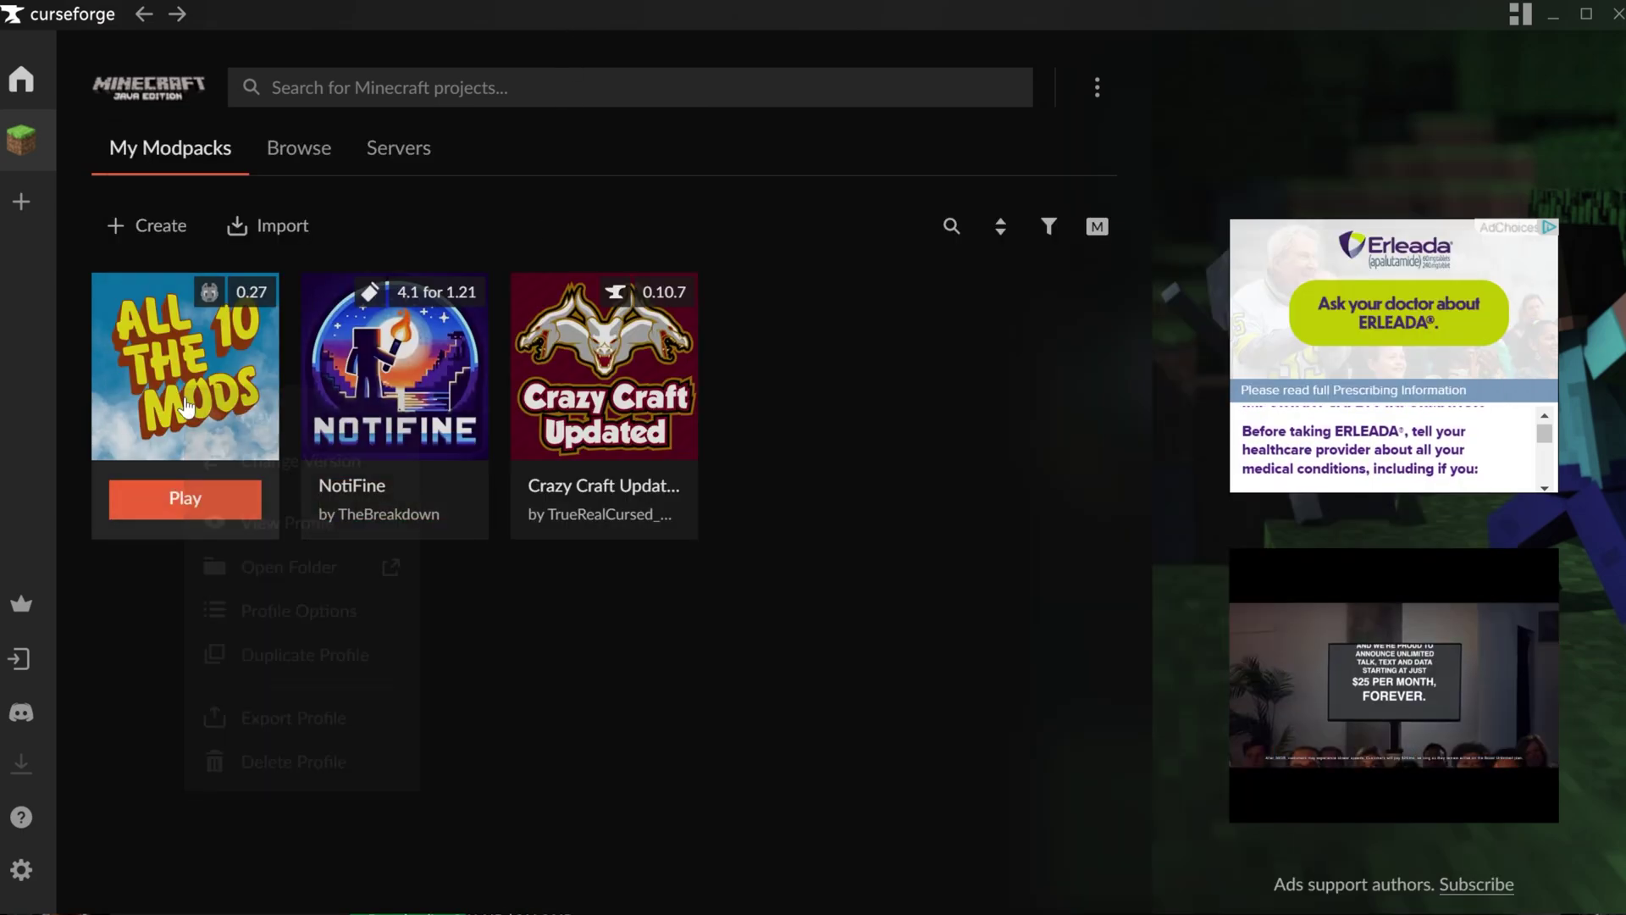
{"action": "right_click", "coordinate": [187, 392]}
{"action": "right_click", "coordinate": [569, 386]}
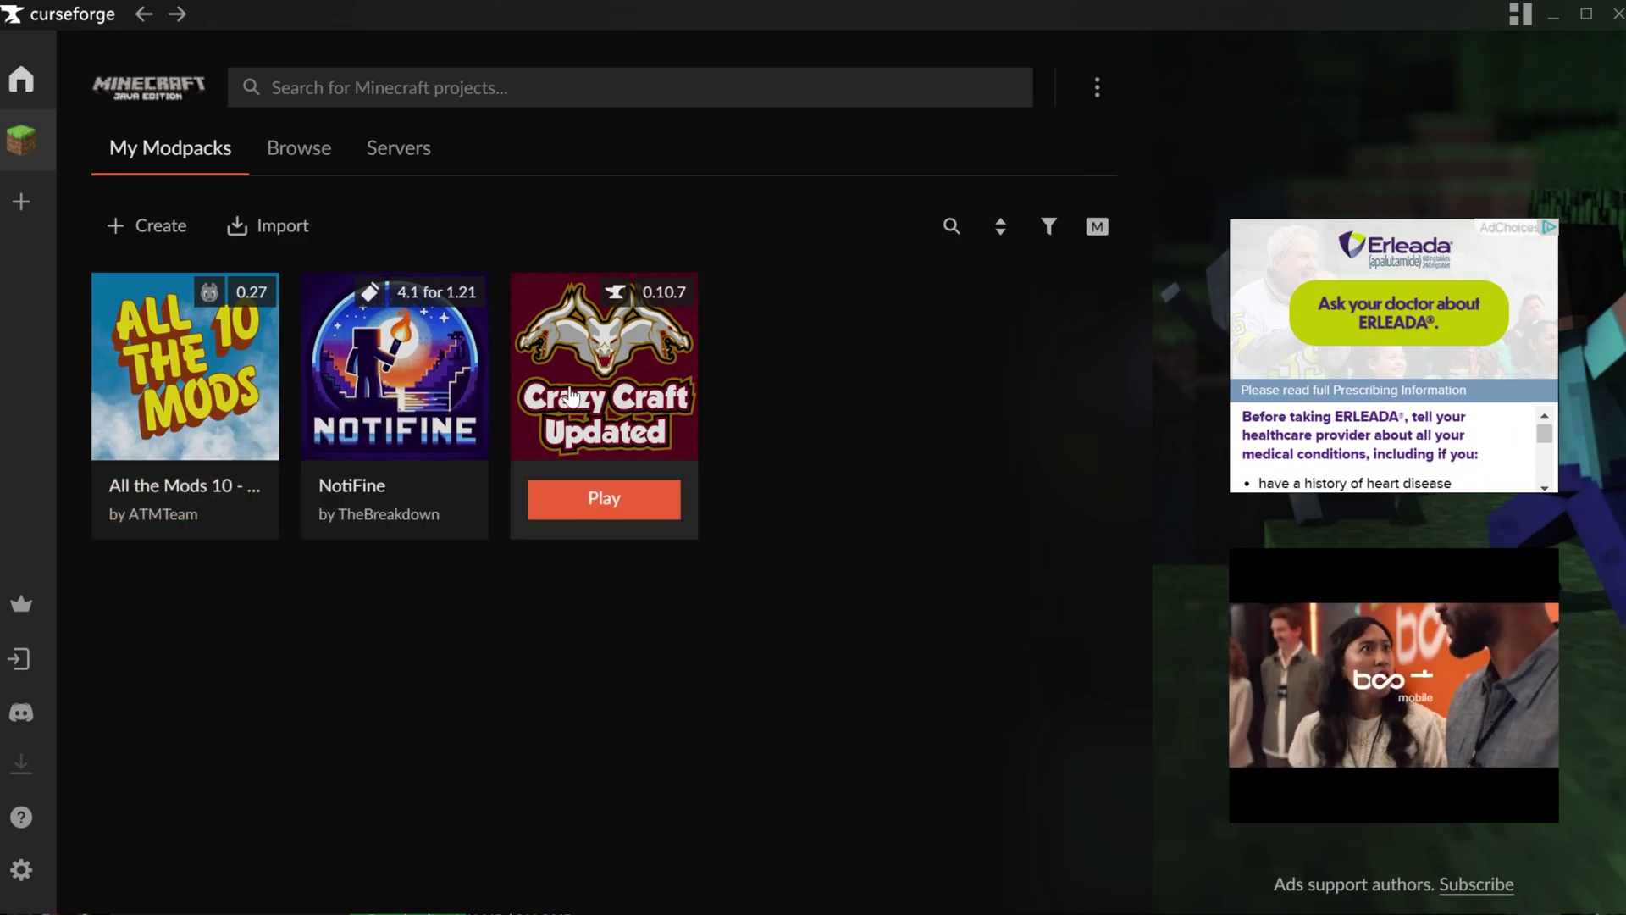
{"action": "right_click", "coordinate": [569, 386]}
{"action": "left_click", "coordinate": [639, 459]}
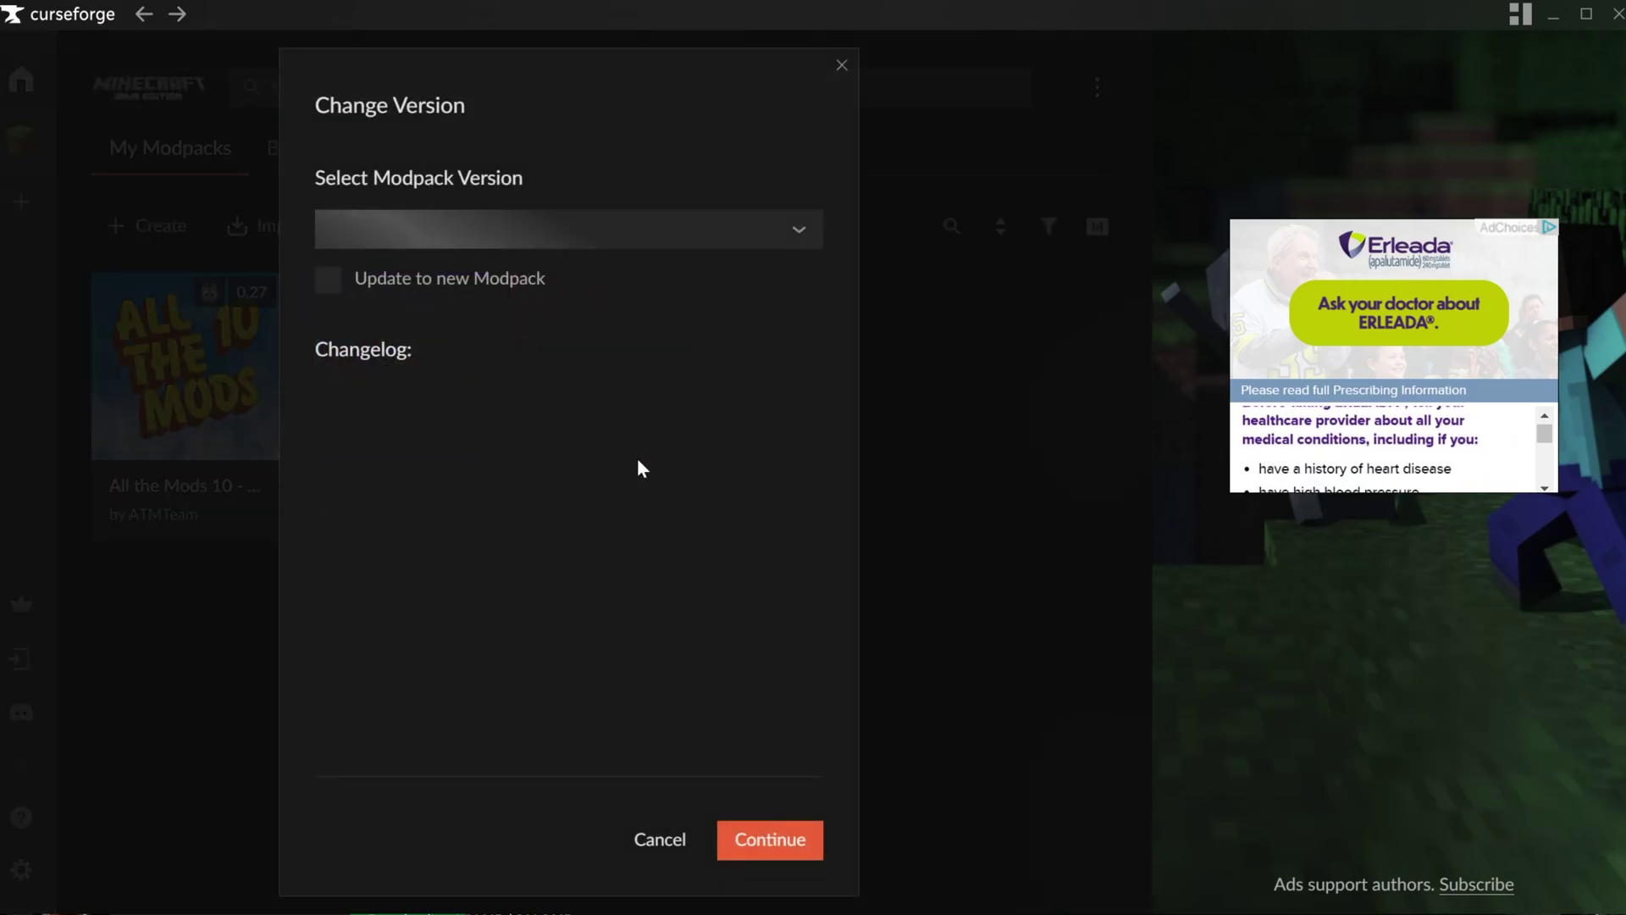
{"action": "left_click", "coordinate": [842, 66]}
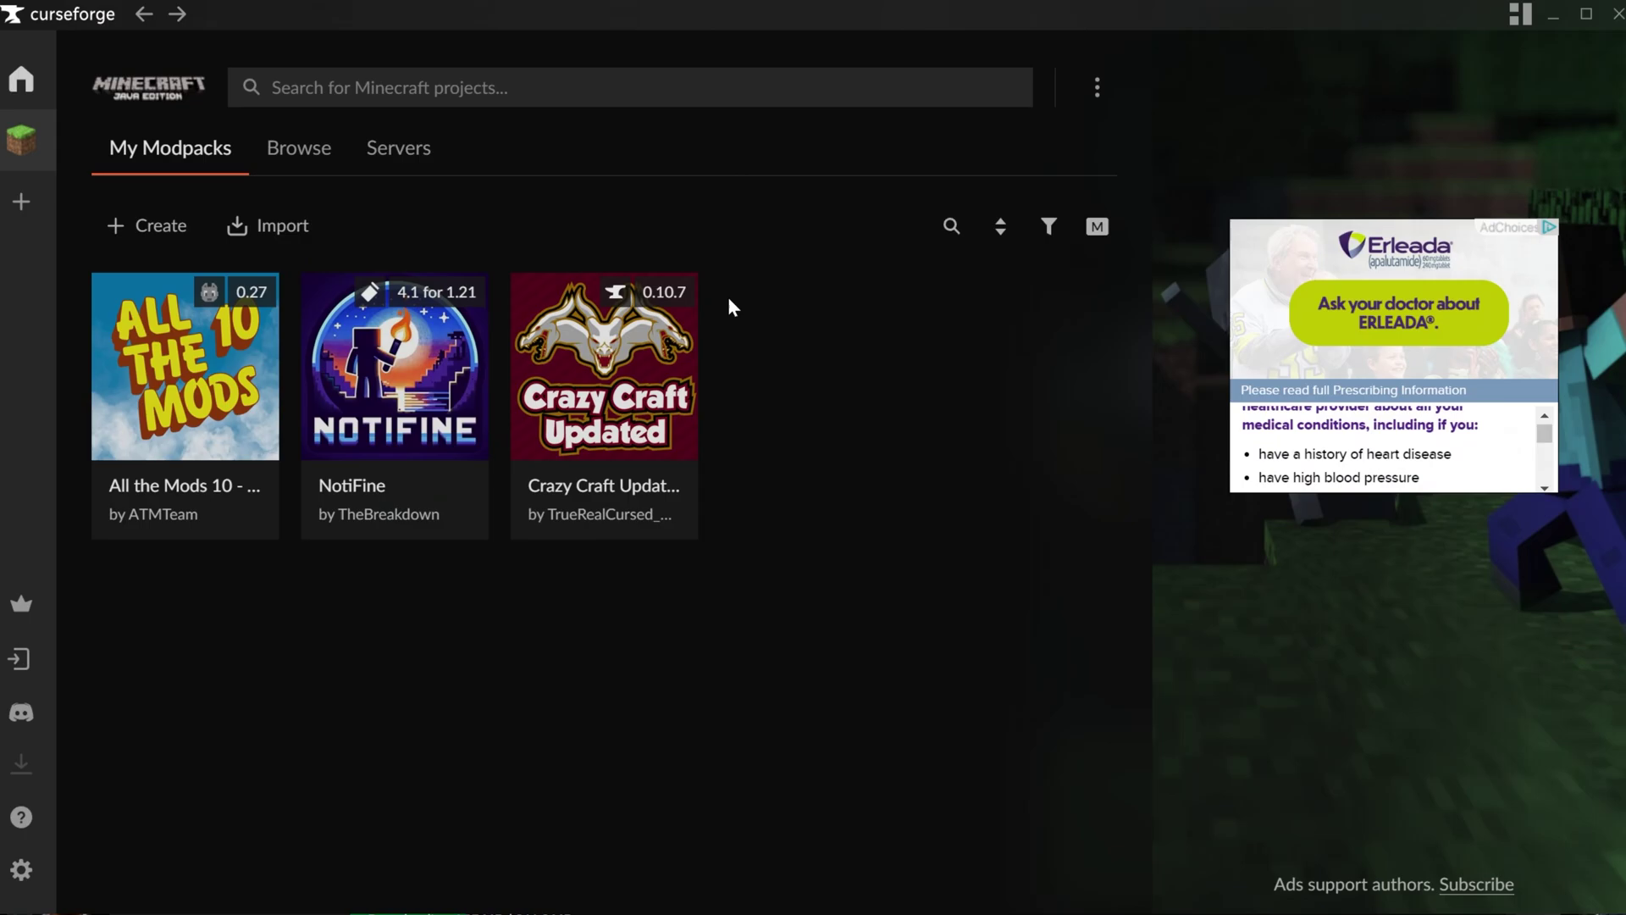
- Choose version 0.9.6 (Beta) in the version change for Crazy Craft Updated, and close the dialog without applying it
{"action": "right_click", "coordinate": [647, 388]}
{"action": "left_click", "coordinate": [681, 471]}
{"action": "left_click", "coordinate": [547, 227]}
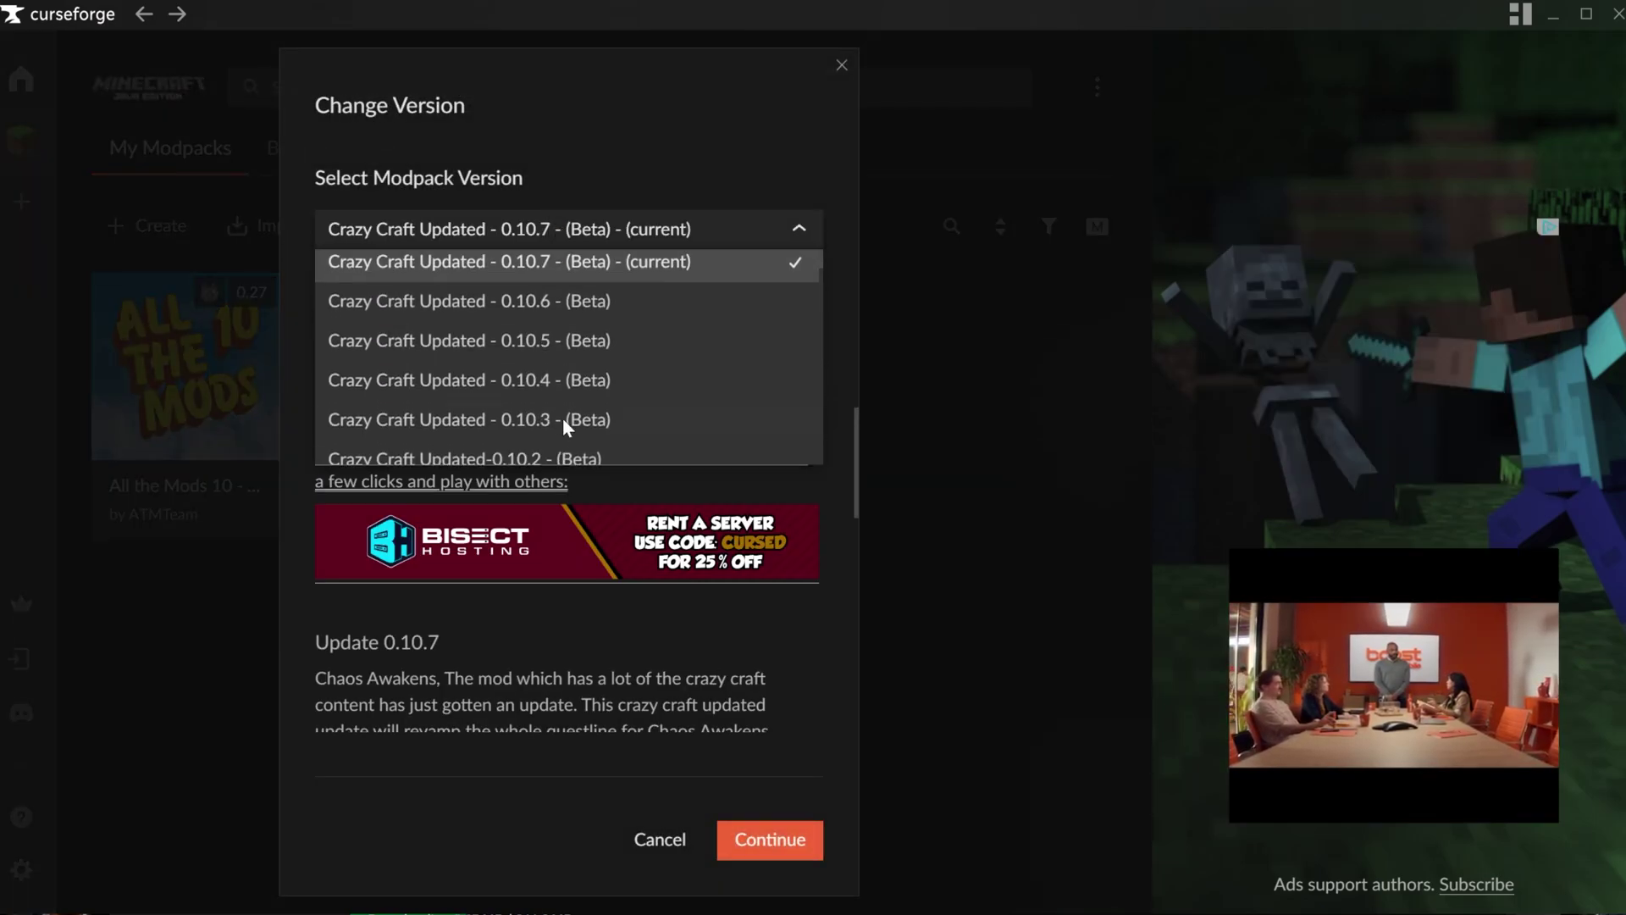
{"action": "scroll", "coordinate": [562, 381], "scroll_direction": "down", "scroll_amount": 5}
{"action": "left_click", "coordinate": [502, 313]}
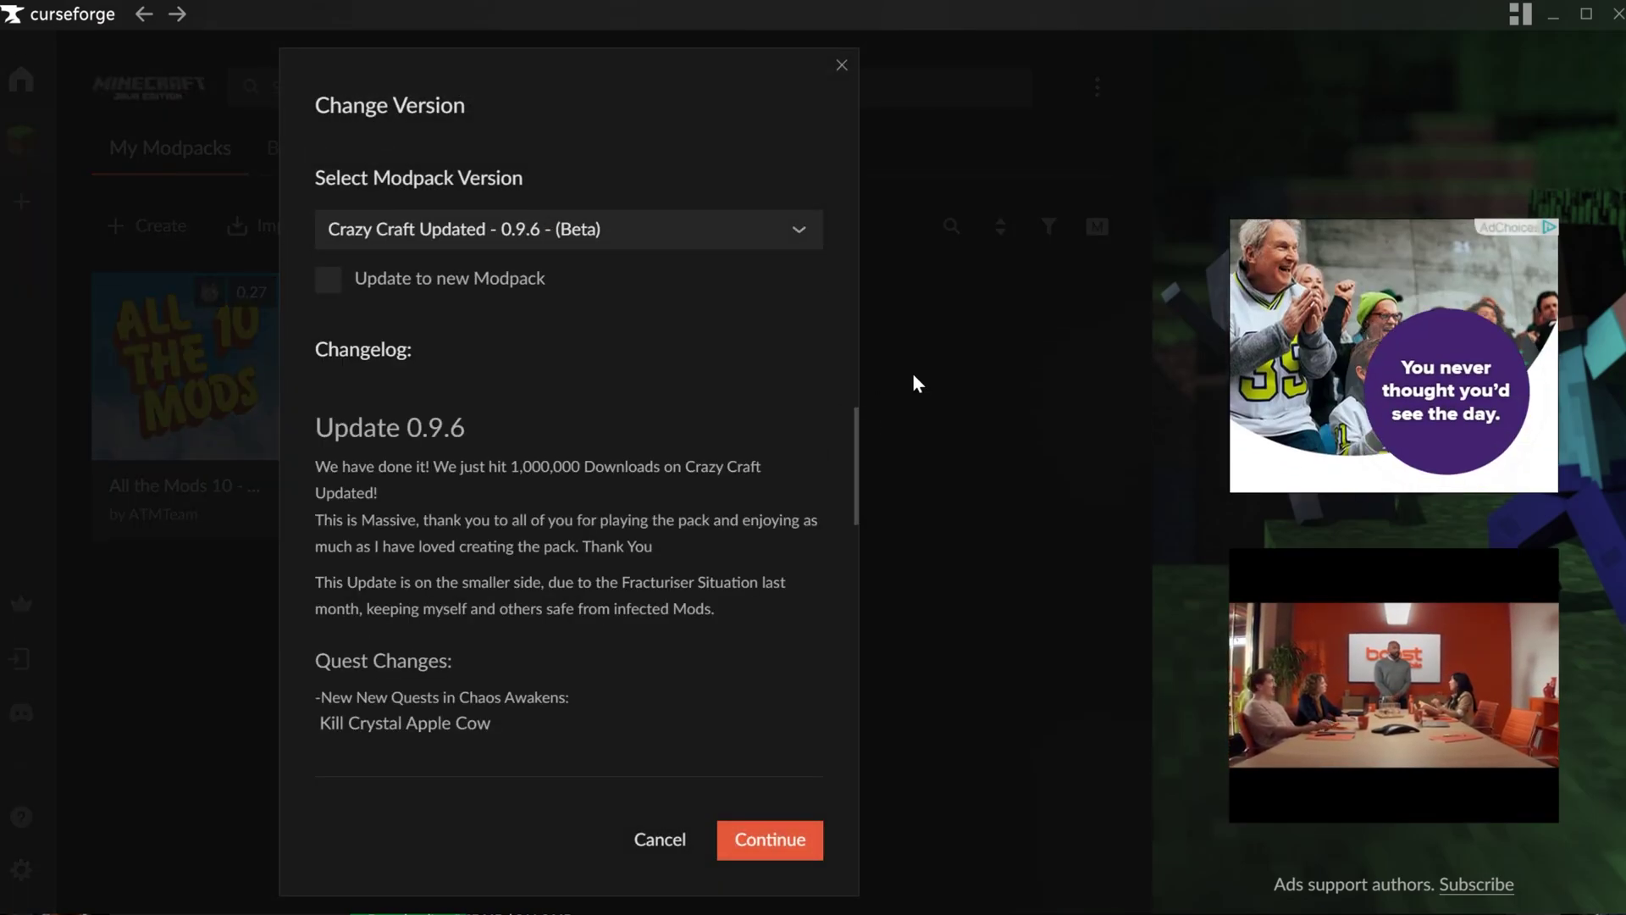
{"action": "left_click", "coordinate": [842, 66]}
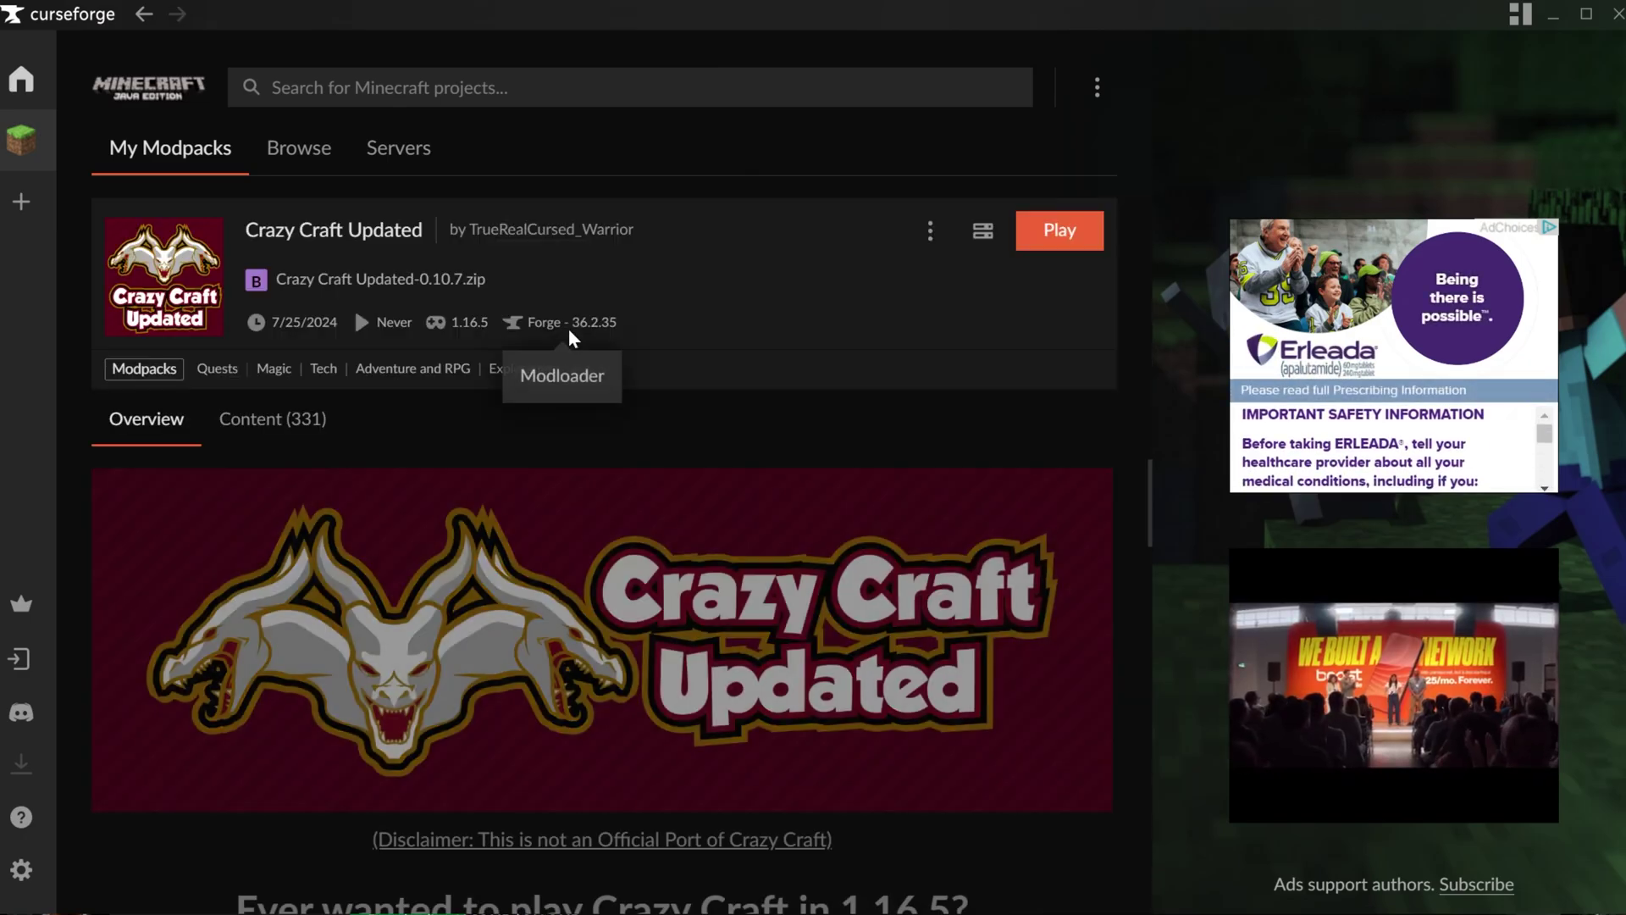
- Examine the mods included in Crazy Craft Updated and the profile actions available for the modpack
{"action": "left_click", "coordinate": [320, 421]}
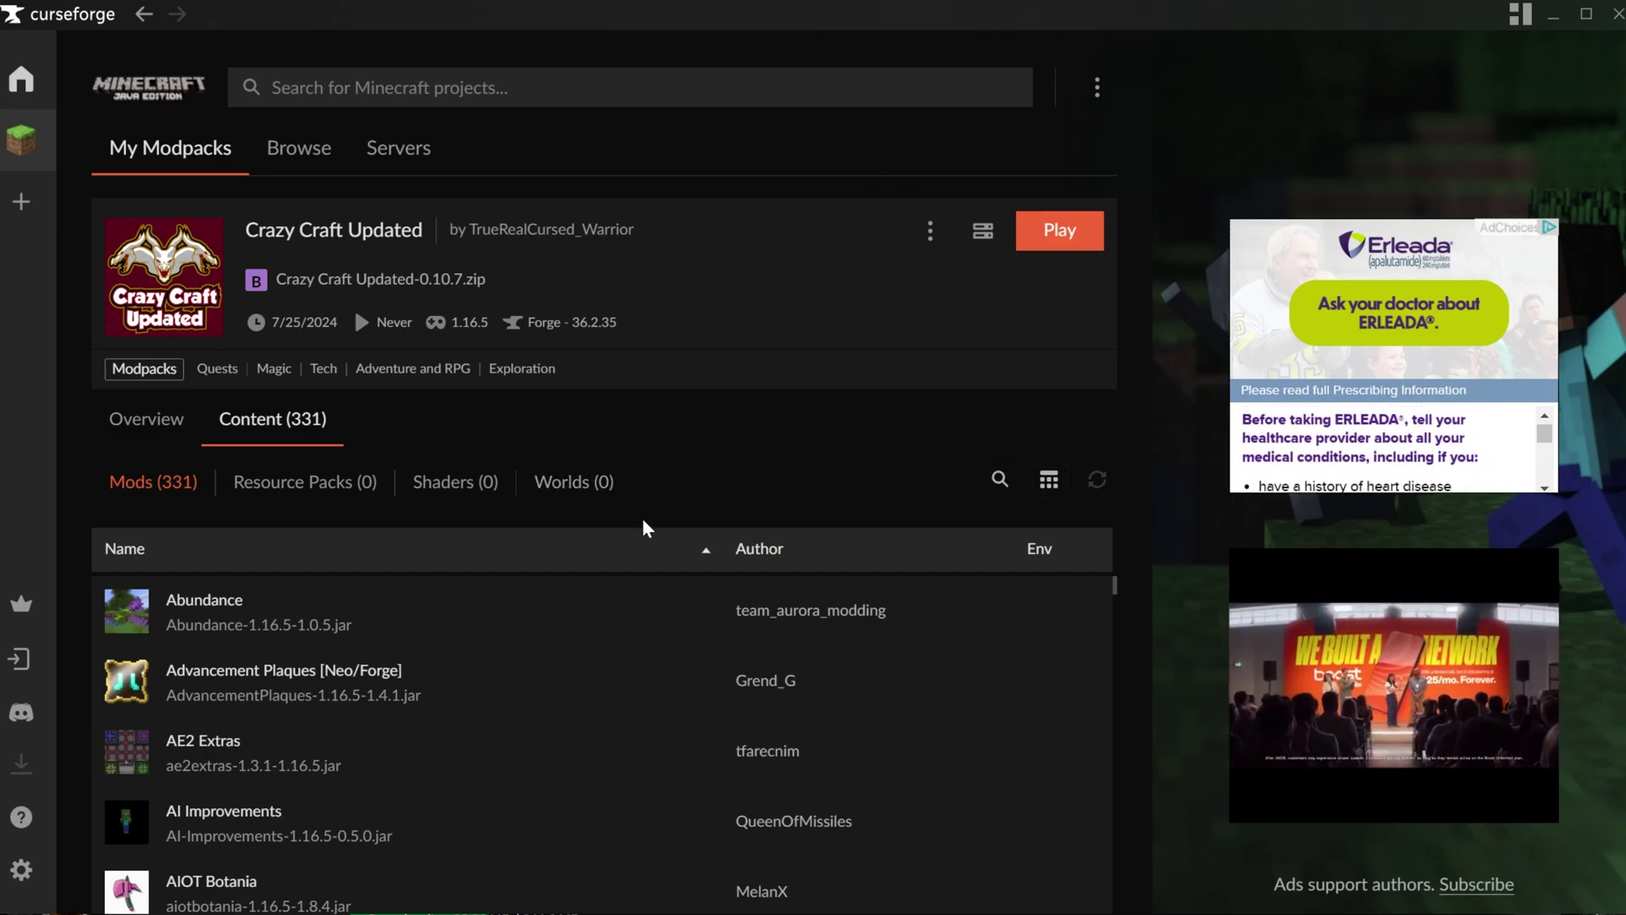
{"action": "scroll", "coordinate": [593, 568], "scroll_direction": "down", "scroll_amount": 1}
{"action": "scroll", "coordinate": [487, 567], "scroll_direction": "up", "scroll_amount": 1}
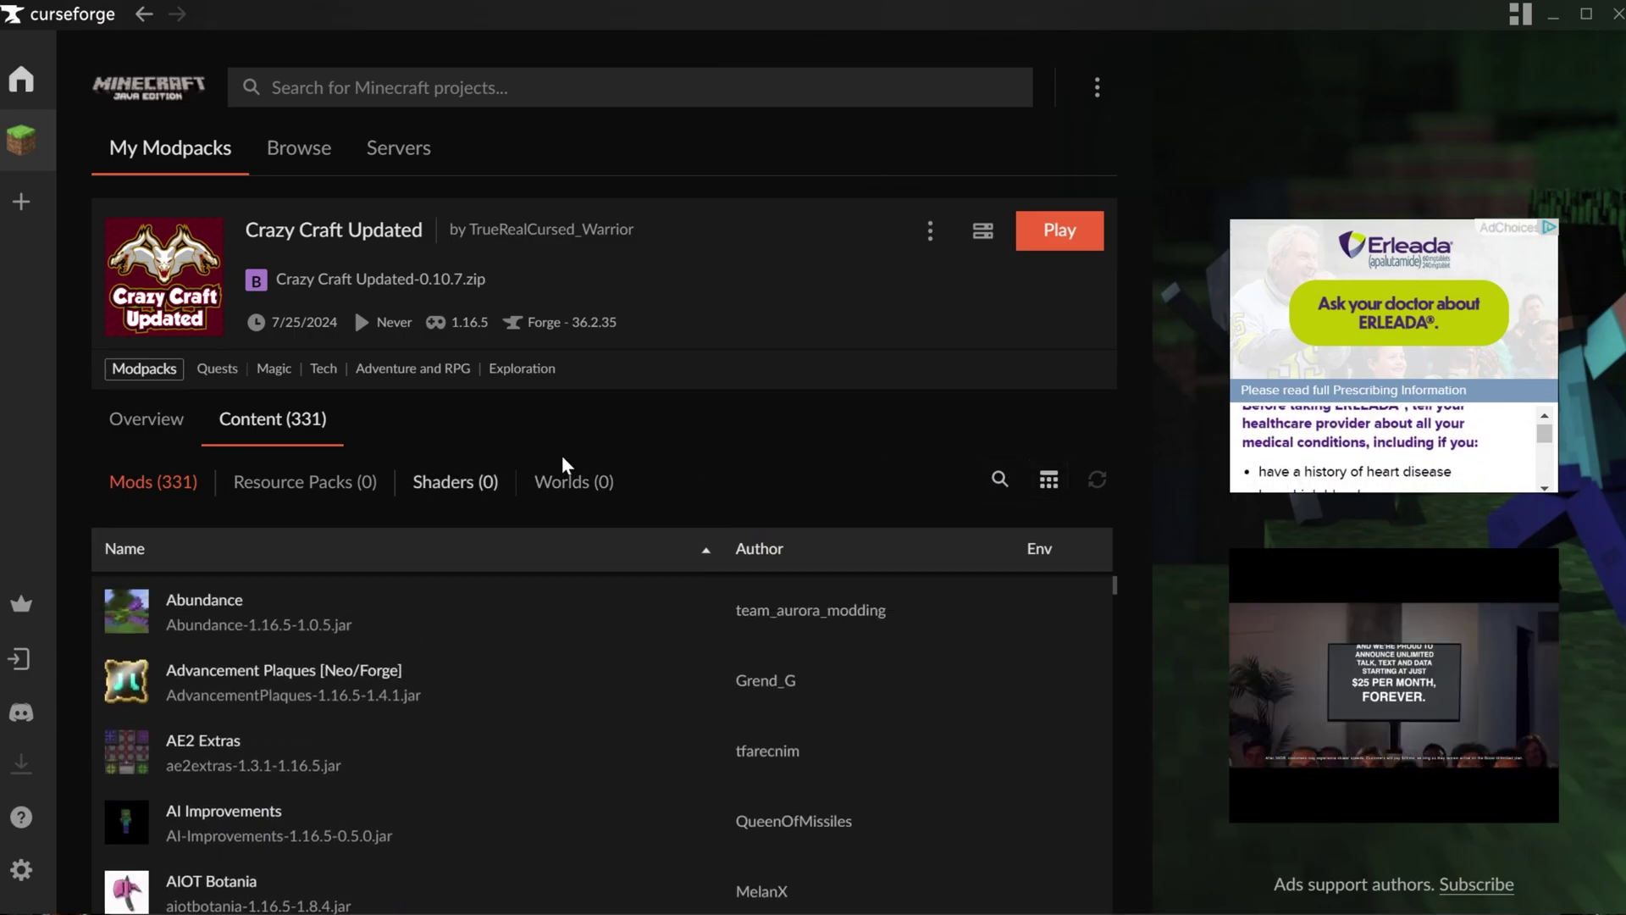
{"action": "left_click", "coordinate": [927, 245]}
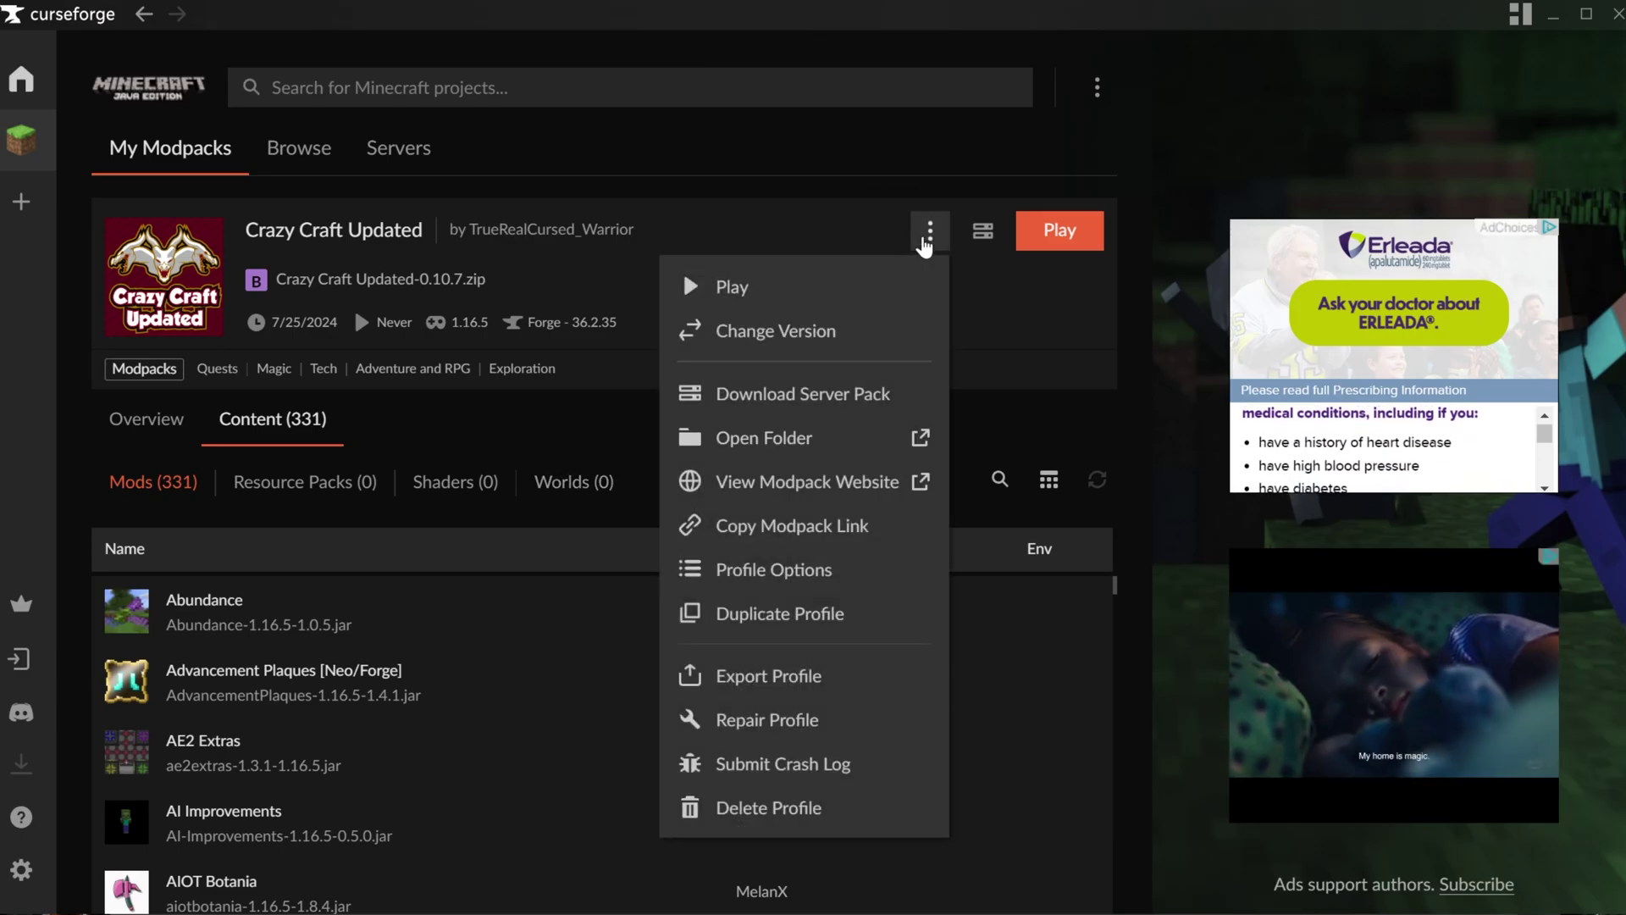
{"action": "left_click", "coordinate": [888, 245]}
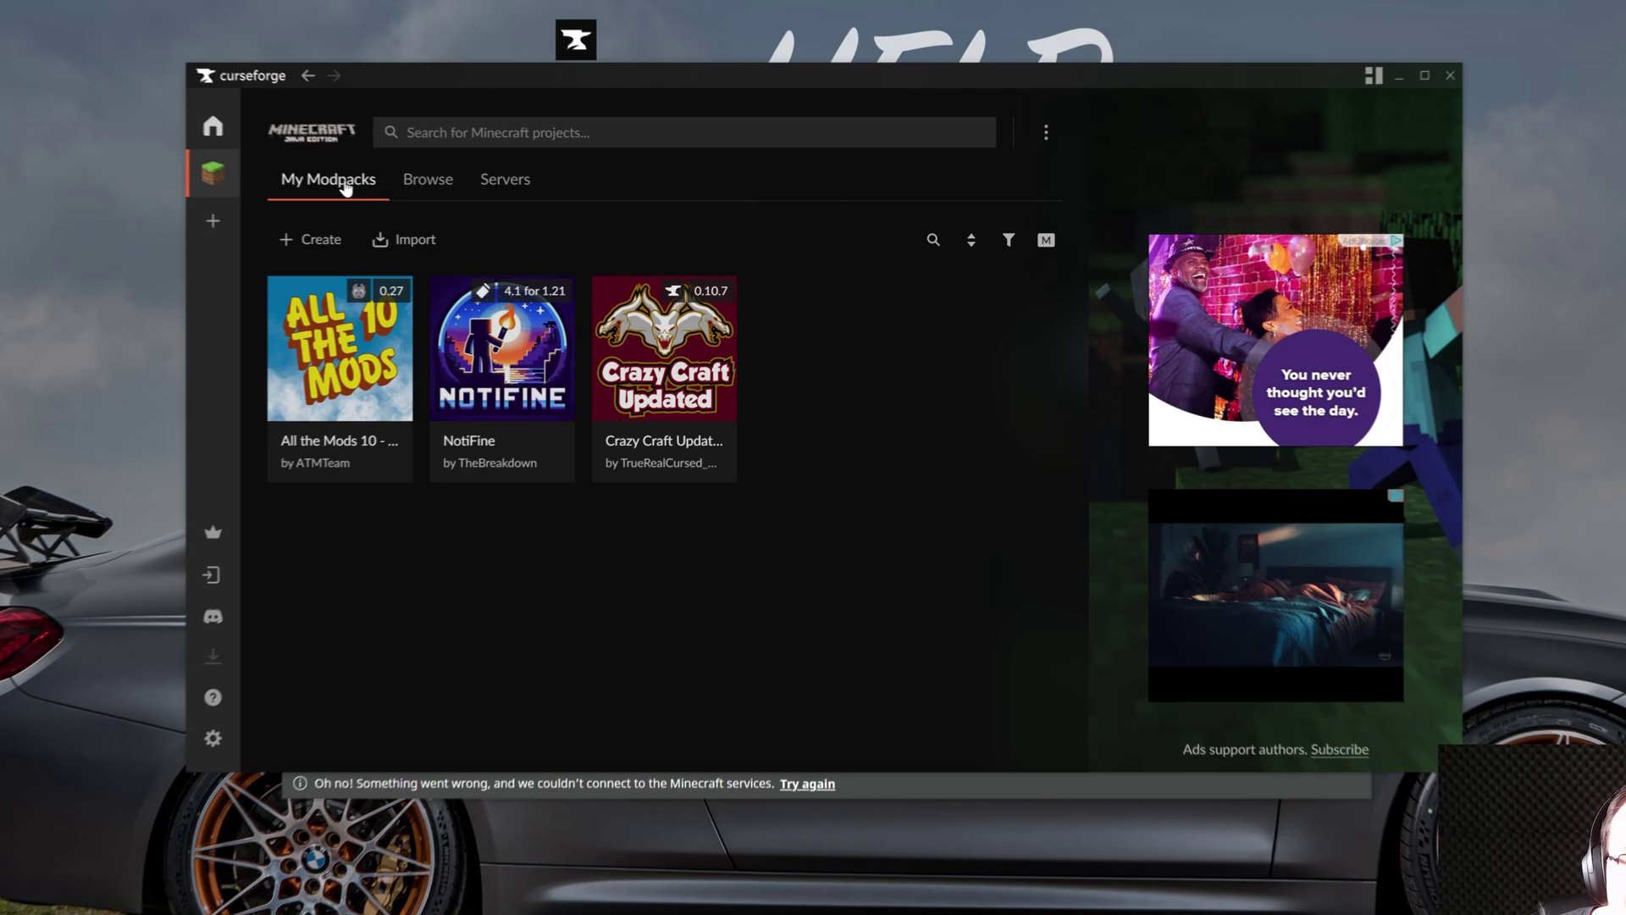